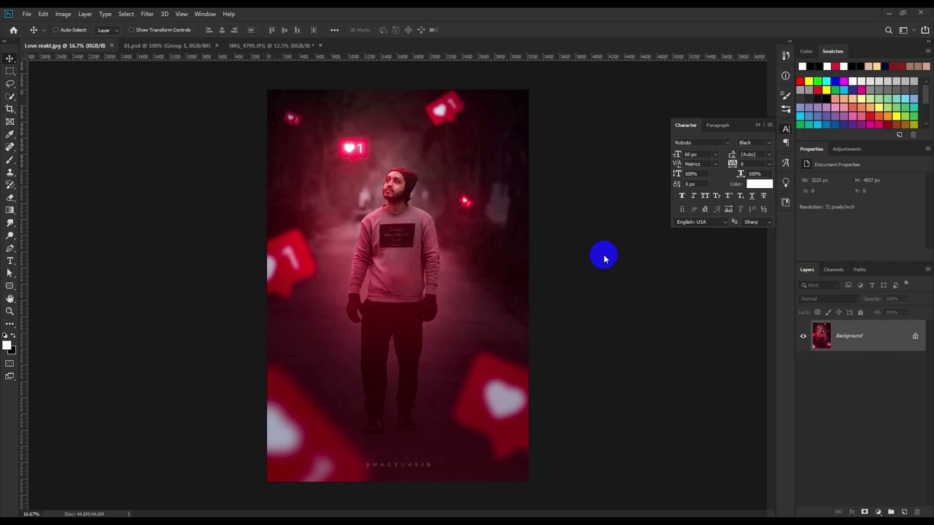
- Zoom out on the Love reakt.jpg preview and bring up the 01.psd like-icon document
alt+scroll(351, 222, down, 1)
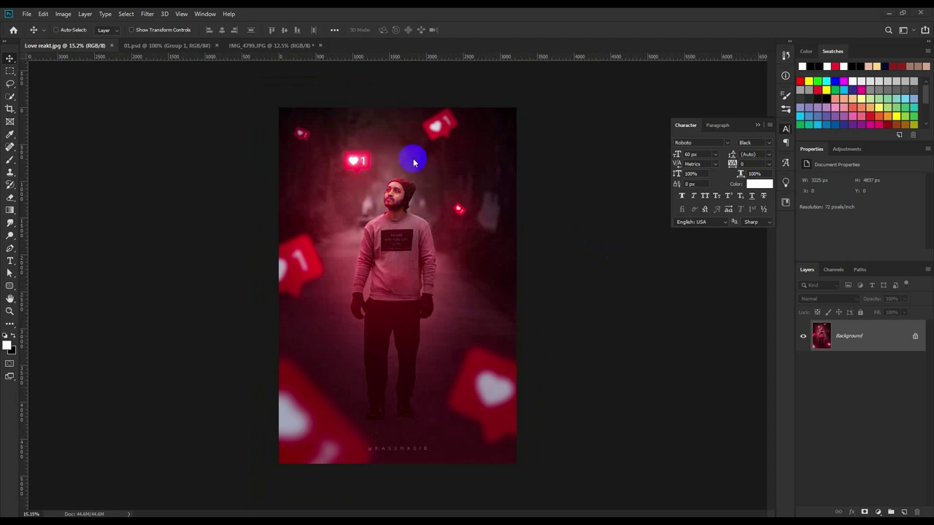
click(144, 45)
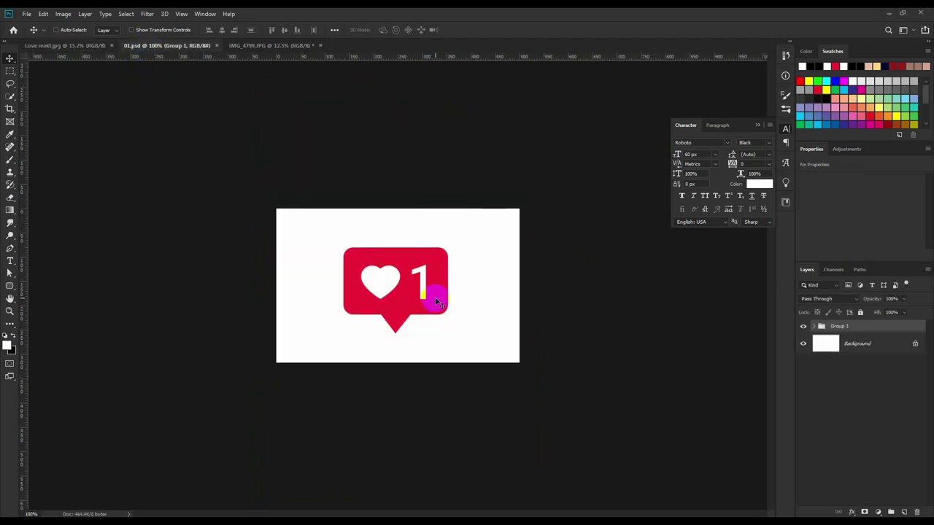
- Hide the white Background layer in 01.psd, then bring up the IMG_4799.JPG photo
click(802, 344)
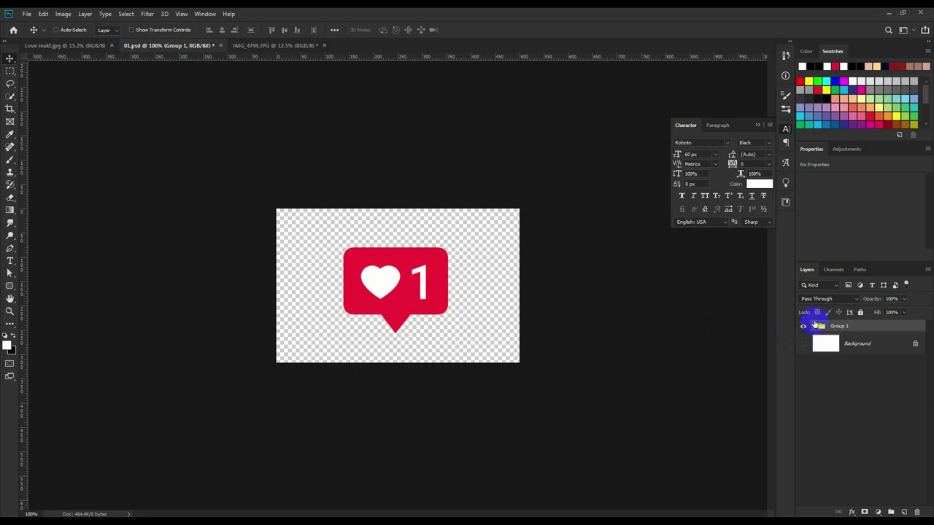
mouse_move(437, 273)
mouse_down()
mouse_move(343, 115)
mouse_move(434, 276)
mouse_up()
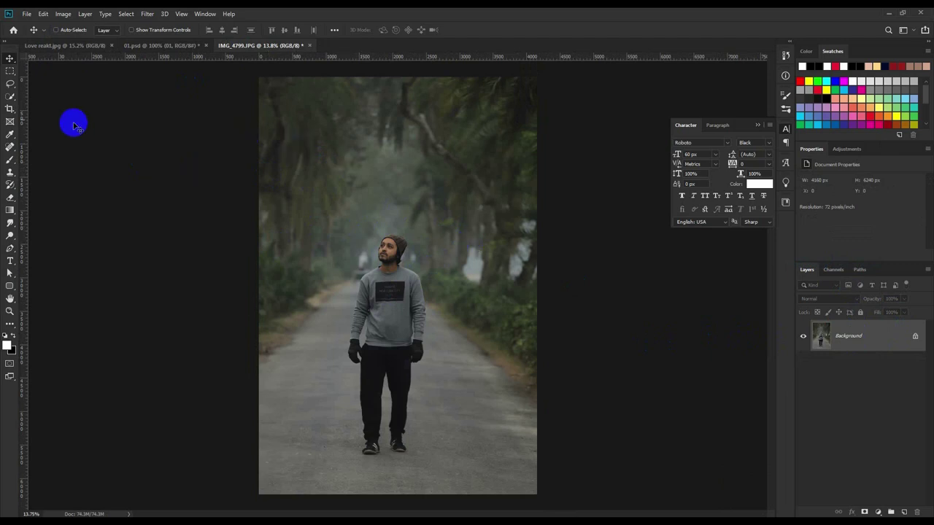
- Pull a crop frame in from the top corners of the street photo
click(10, 108)
click(262, 85)
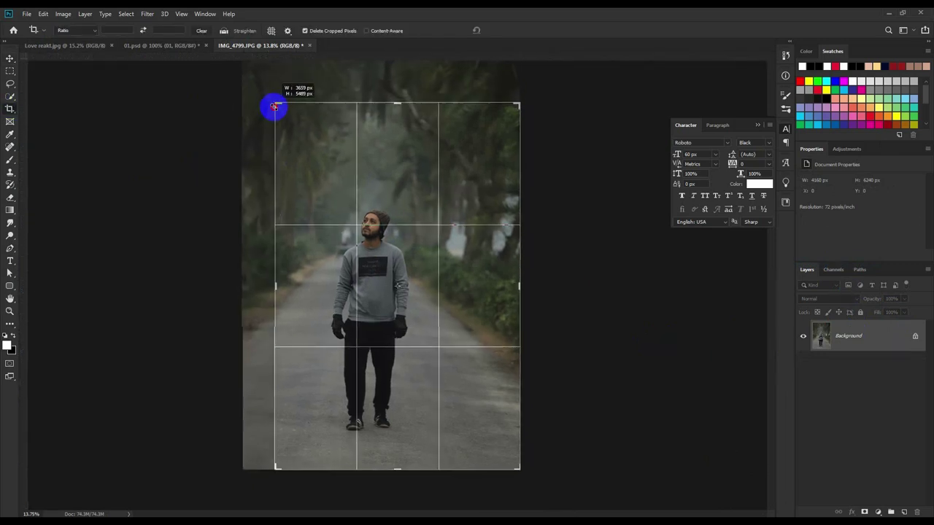
drag(262, 85, 283, 117)
key(ctrl+r)
drag(509, 117, 478, 161)
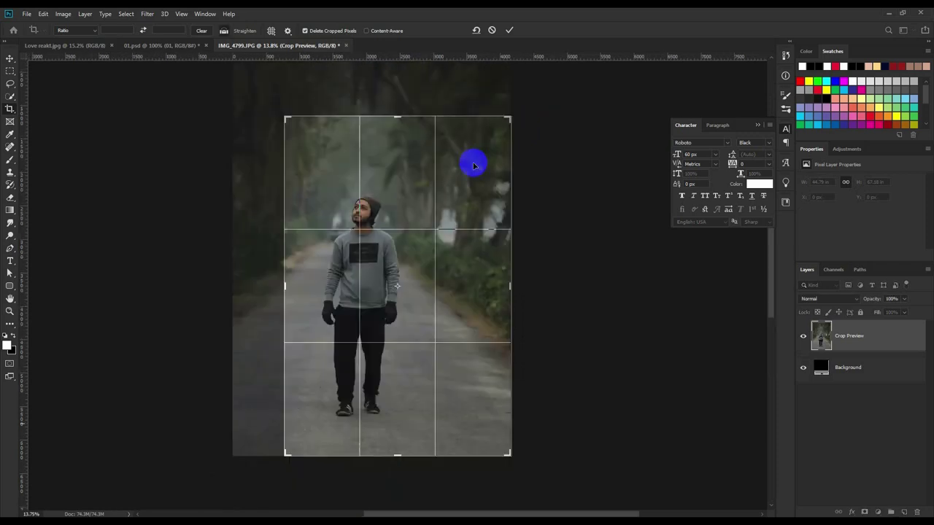
drag(513, 119, 483, 133)
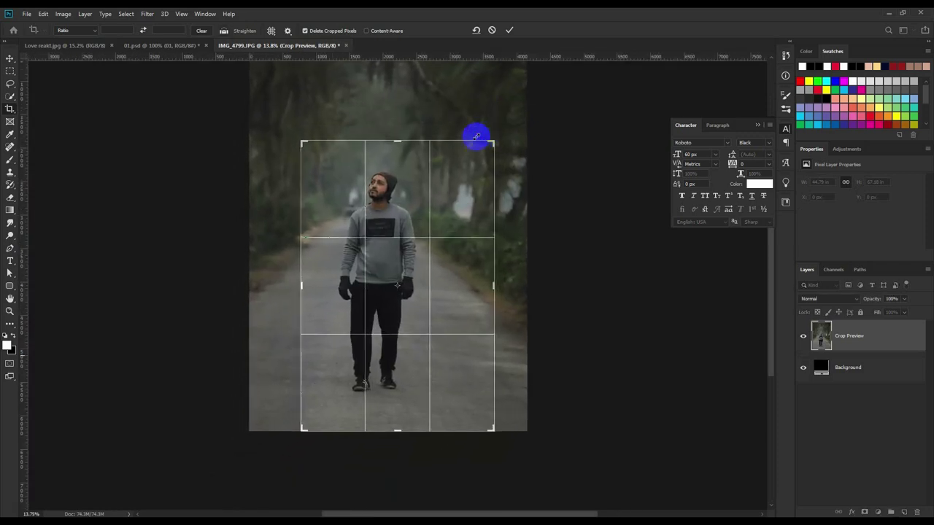
- Recentre the man in the frame and commit the crop at about 2163 × 4744 px
drag(402, 187, 411, 180)
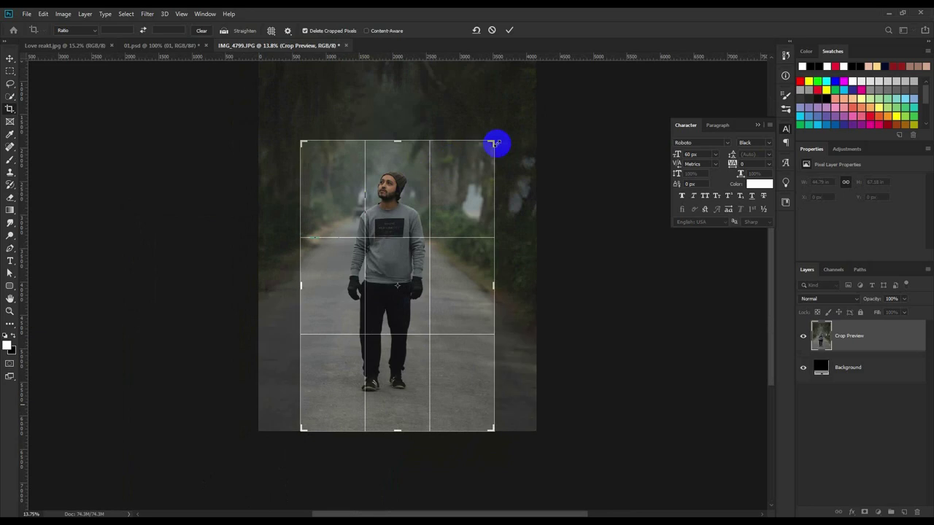
drag(494, 143, 501, 133)
drag(298, 137, 289, 132)
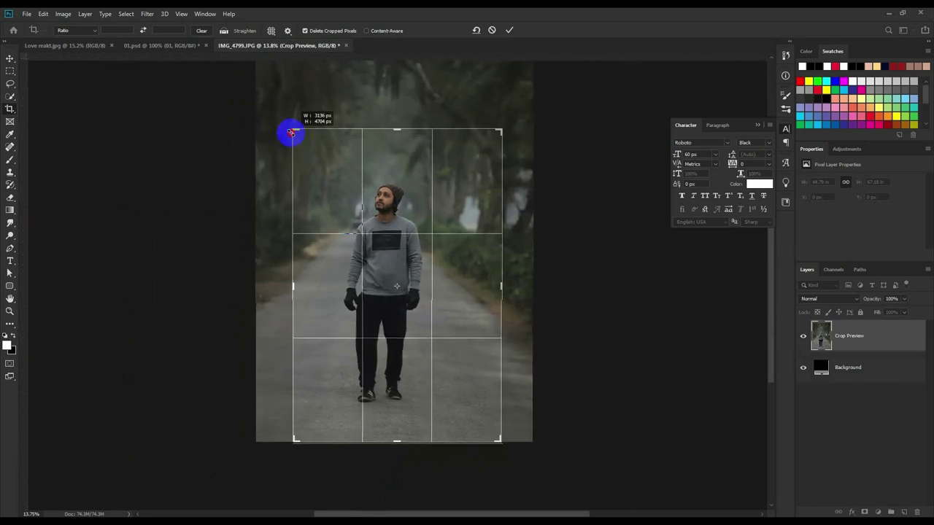
mouse_move(442, 188)
mouse_down()
mouse_move(433, 197)
mouse_move(441, 194)
mouse_up()
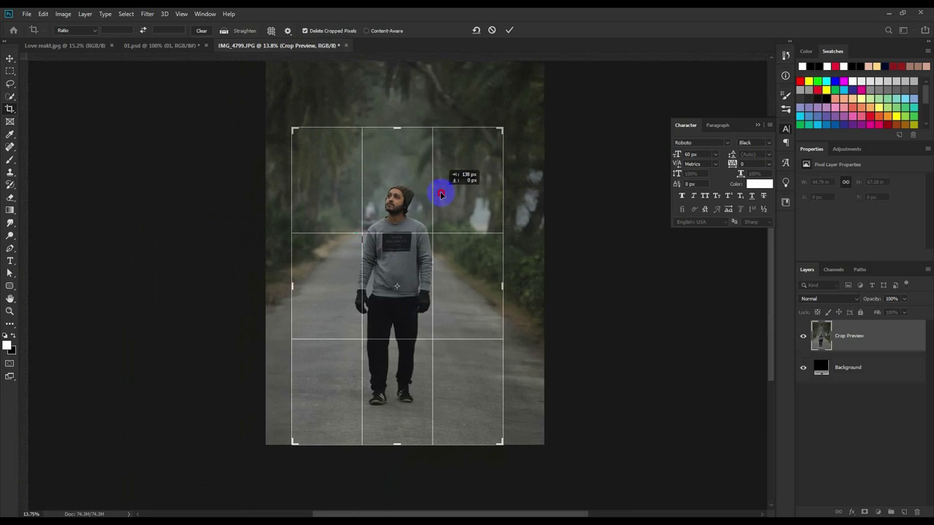
drag(441, 195, 442, 192)
key(ctrl+r)
click(510, 30)
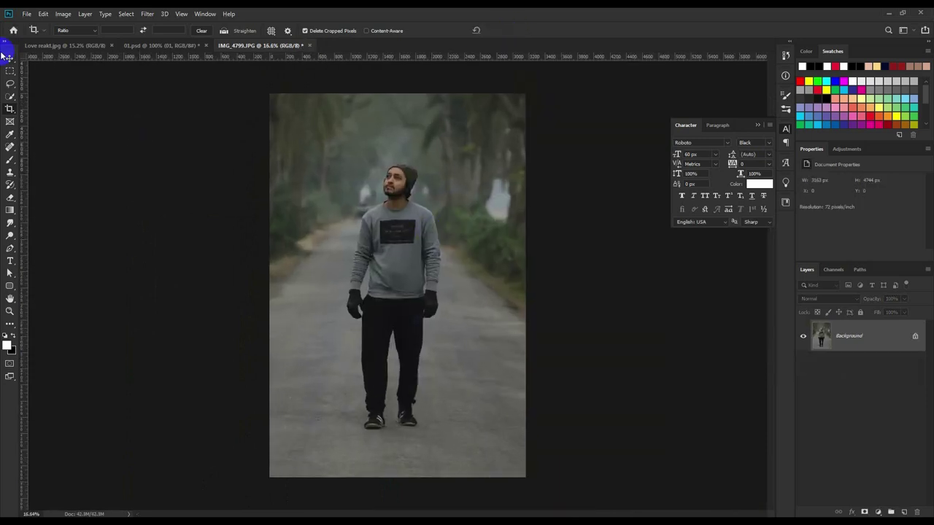
- Exit cropping and open the photo in the Camera Raw Filter
click(9, 58)
scroll(402, 195, down, 1)
click(148, 17)
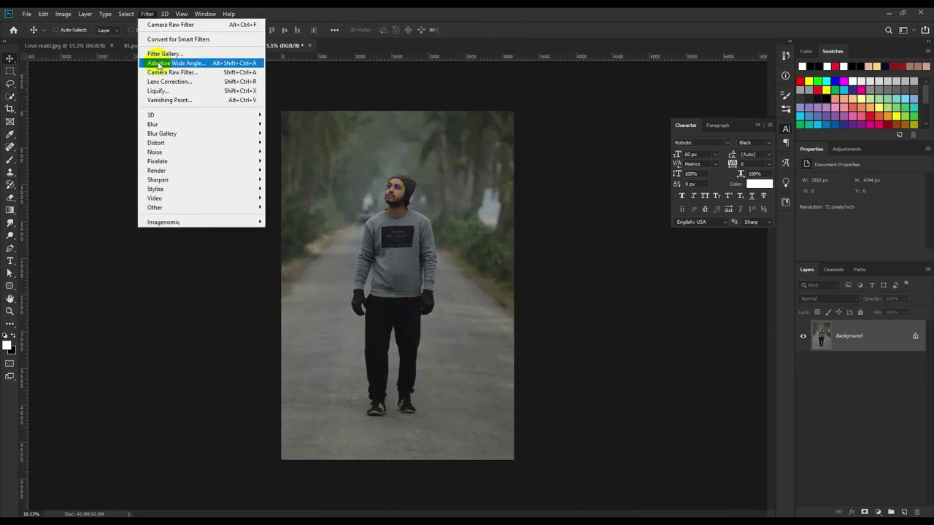
click(162, 73)
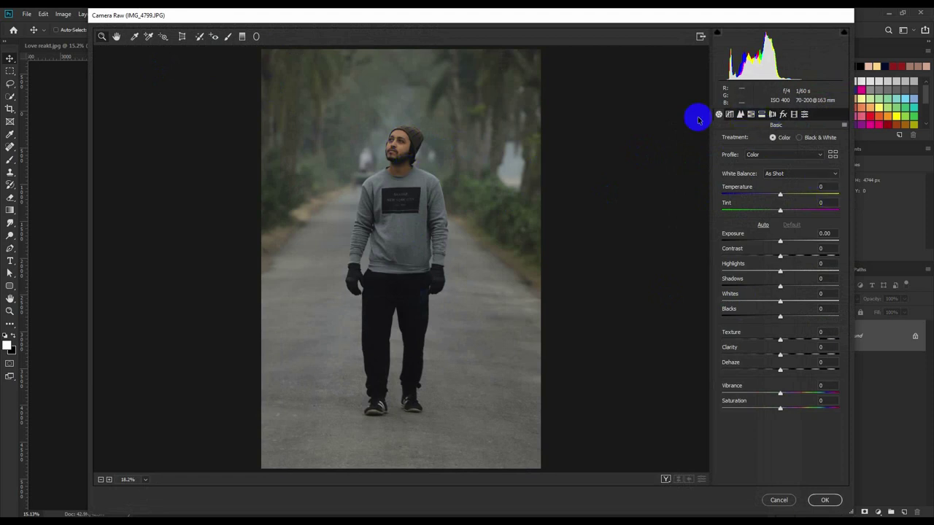
- Raise the Oranges luminance in HSL Adjustments to brighten the skin
click(752, 114)
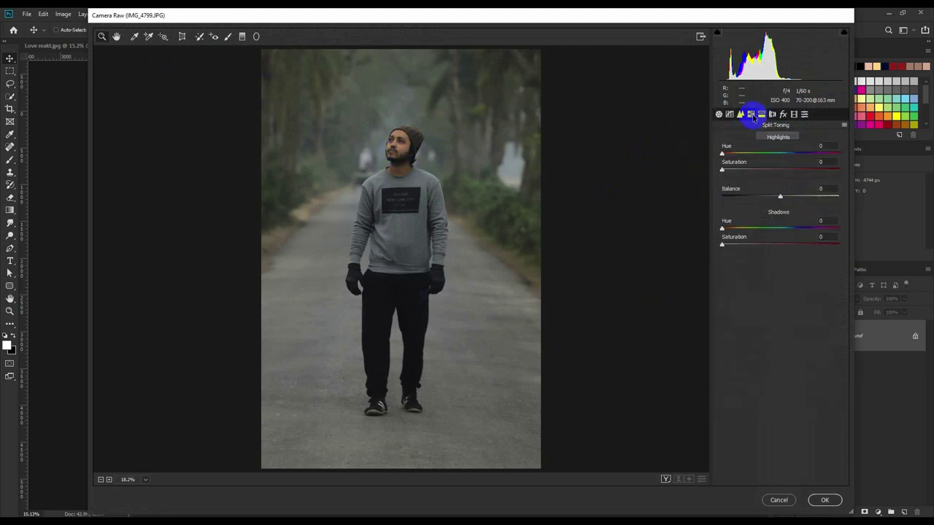
click(799, 142)
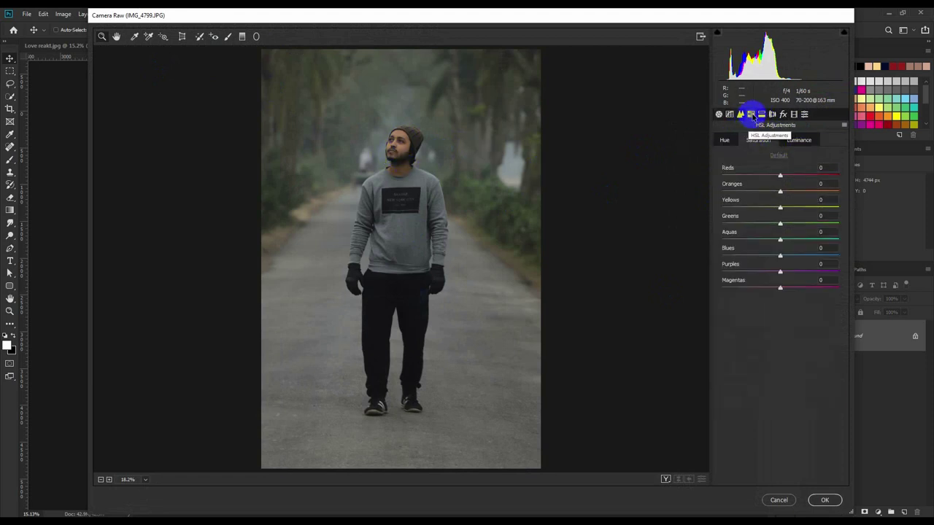
click(797, 140)
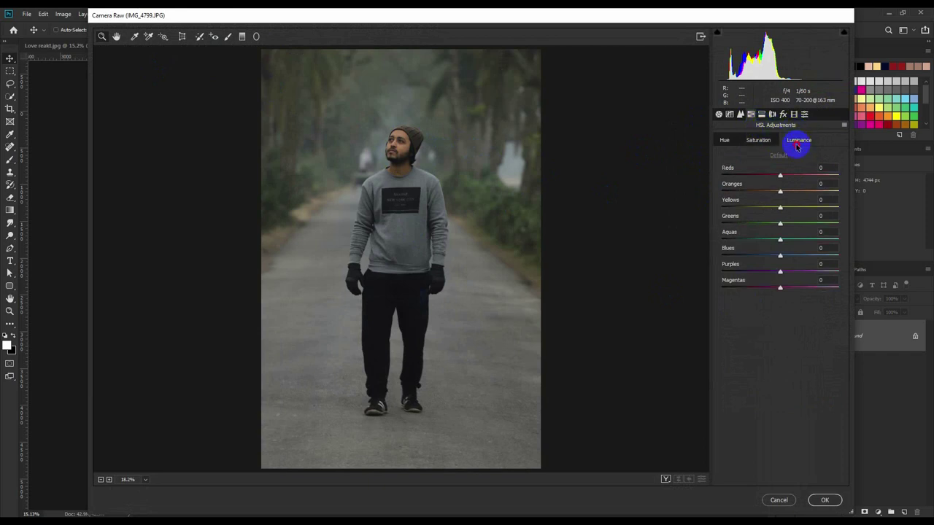
click(781, 193)
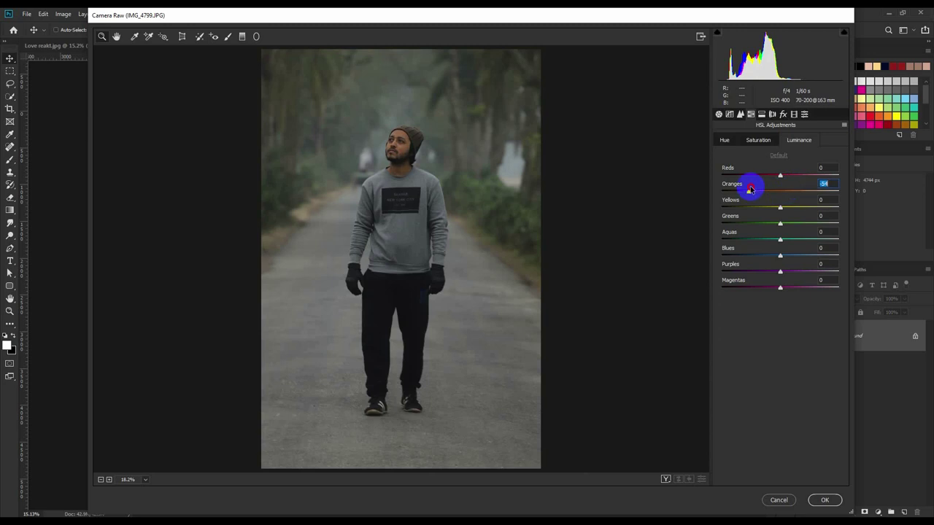
drag(795, 188, 588, 181)
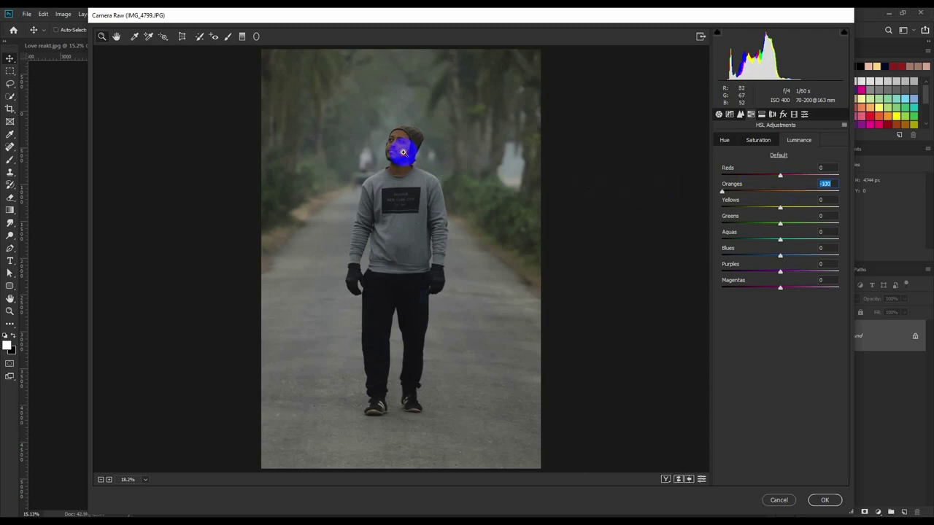
scroll(403, 152, up, 1)
scroll(396, 167, up, 1)
click(778, 192)
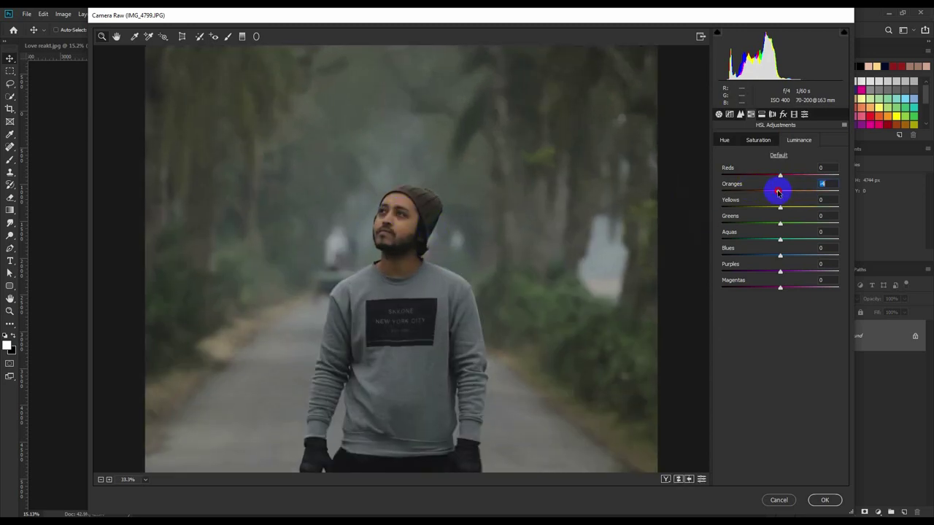
drag(778, 192, 836, 193)
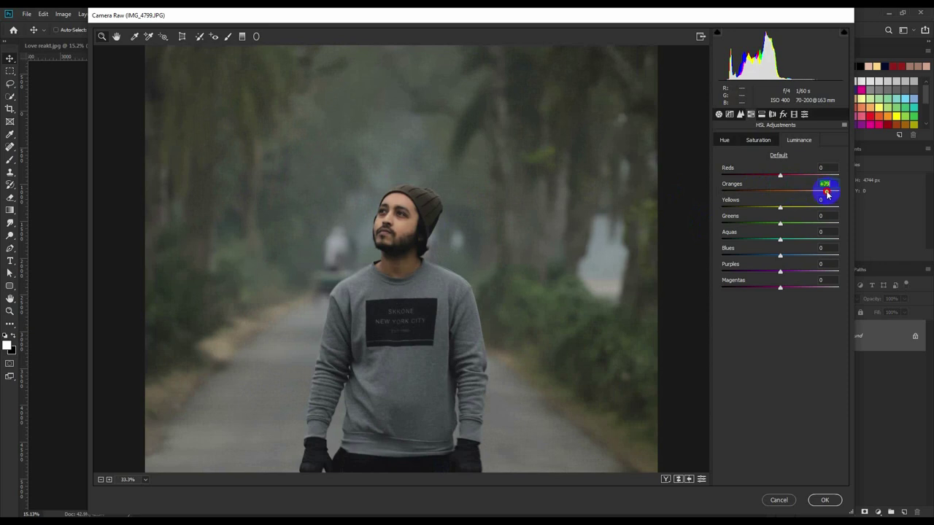
- Lower the Oranges saturation slightly in HSL Adjustments
click(758, 139)
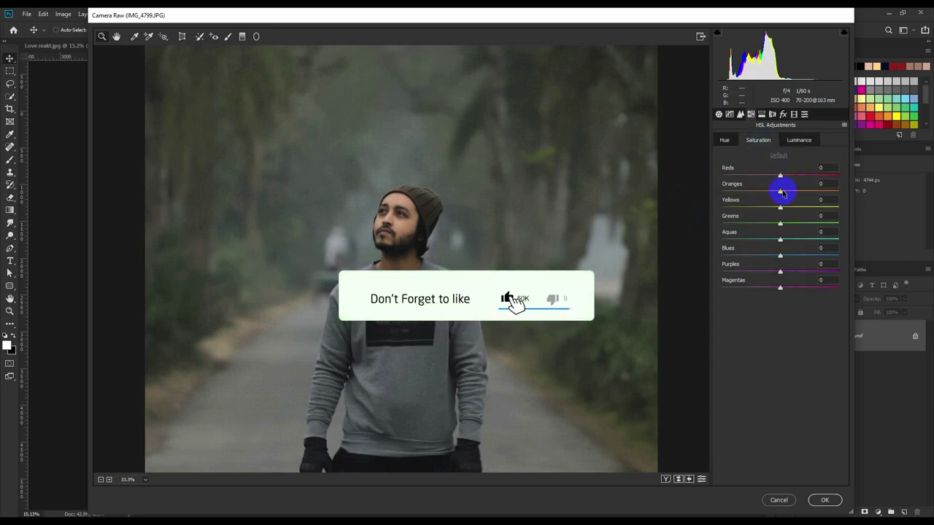
mouse_move(781, 192)
mouse_down()
mouse_move(766, 192)
mouse_move(785, 192)
mouse_up()
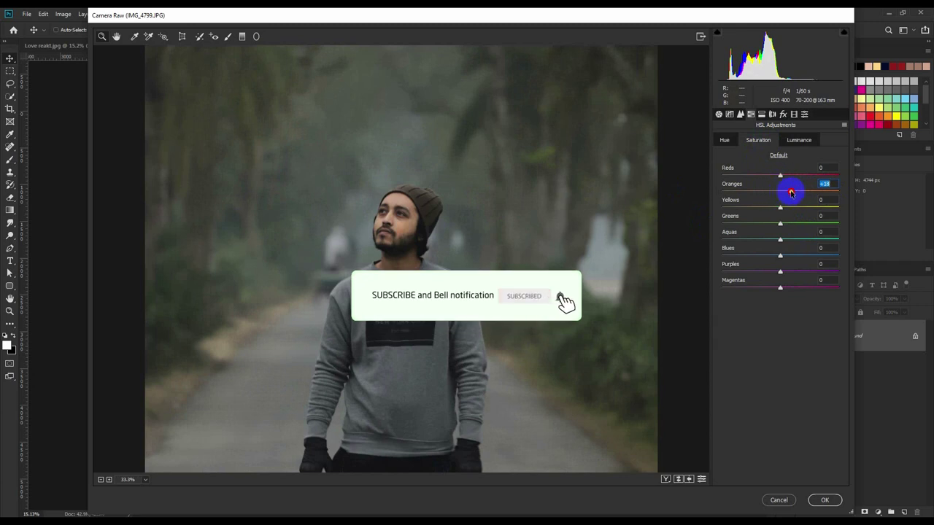
click(724, 139)
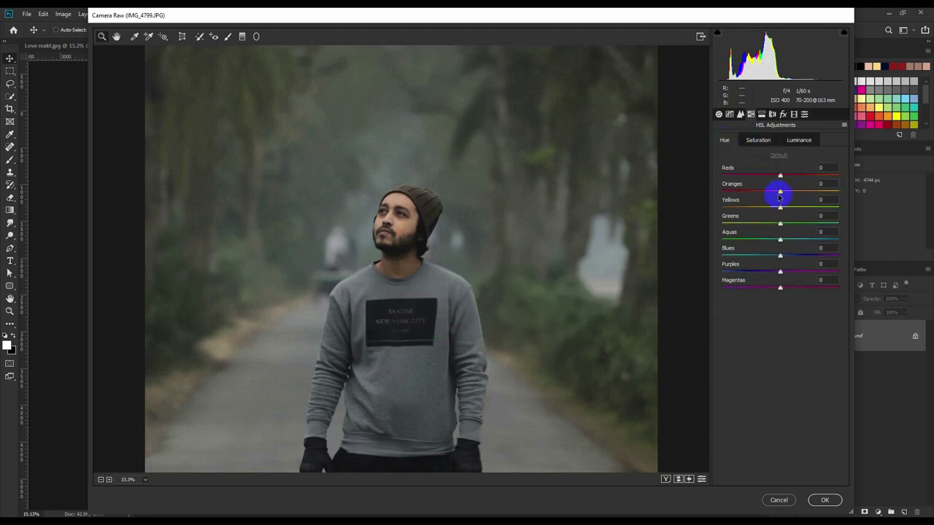
- Nudge the Oranges hue slightly and set the preview zoom to 25%
drag(768, 193, 767, 192)
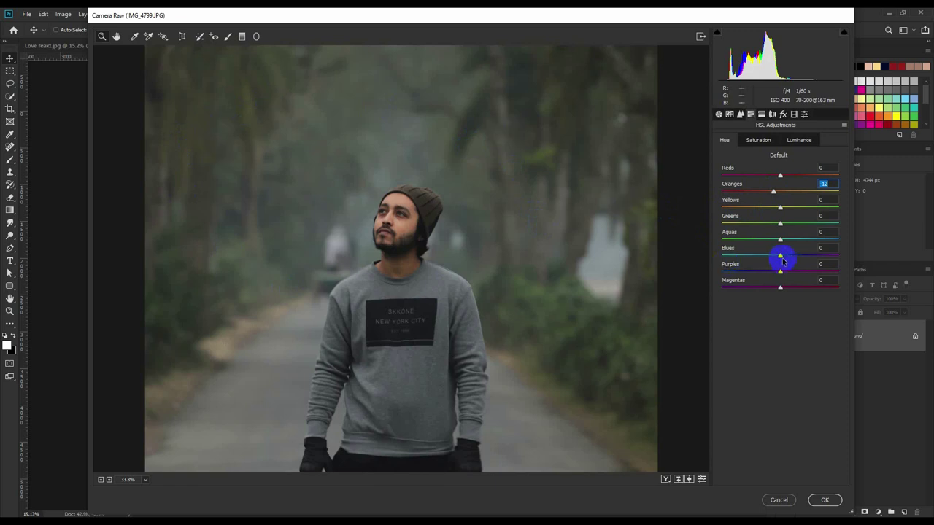
click(758, 140)
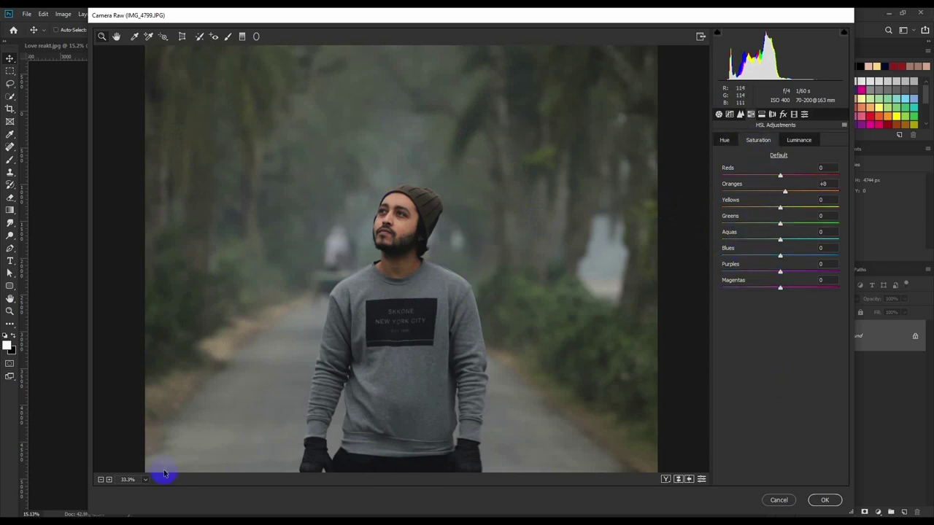
click(101, 479)
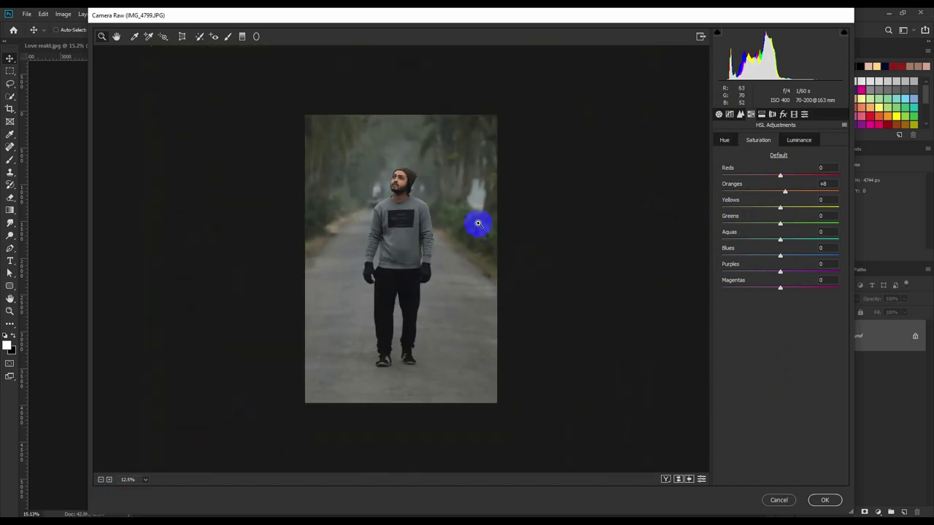
click(108, 479)
click(109, 480)
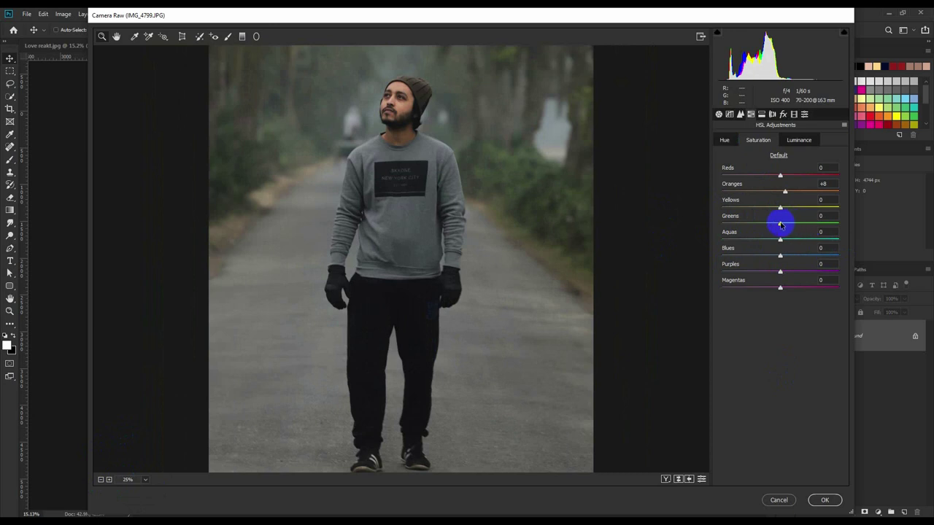
- Set Greens, Yellows and Aquas saturation each to -100
drag(789, 223, 726, 223)
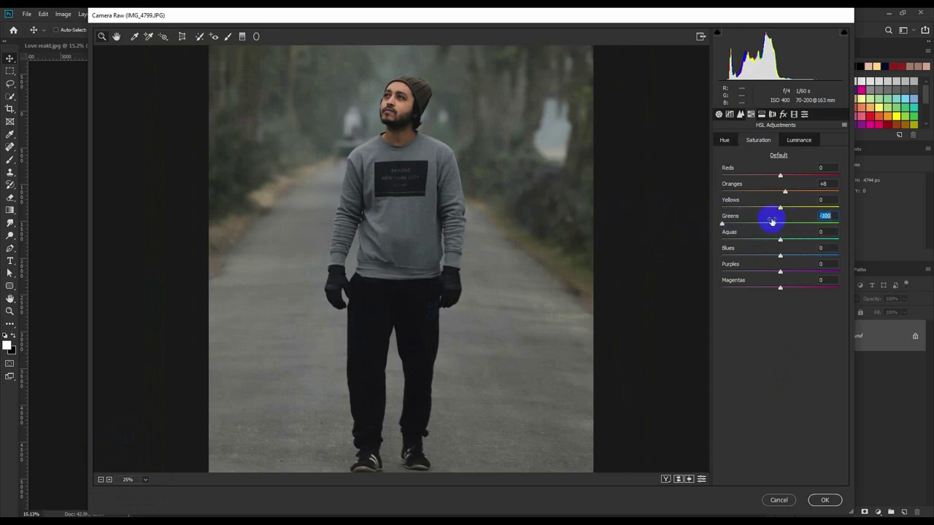
drag(780, 208, 707, 208)
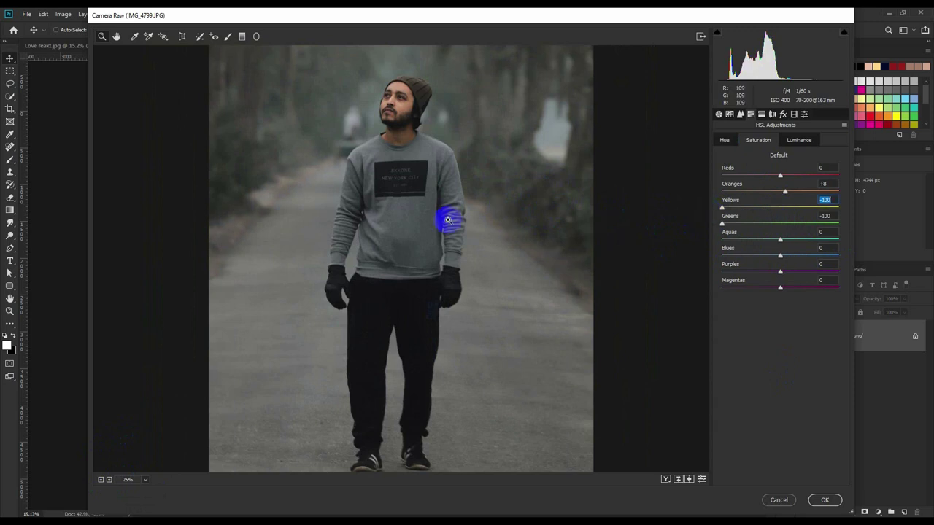
drag(781, 241, 470, 246)
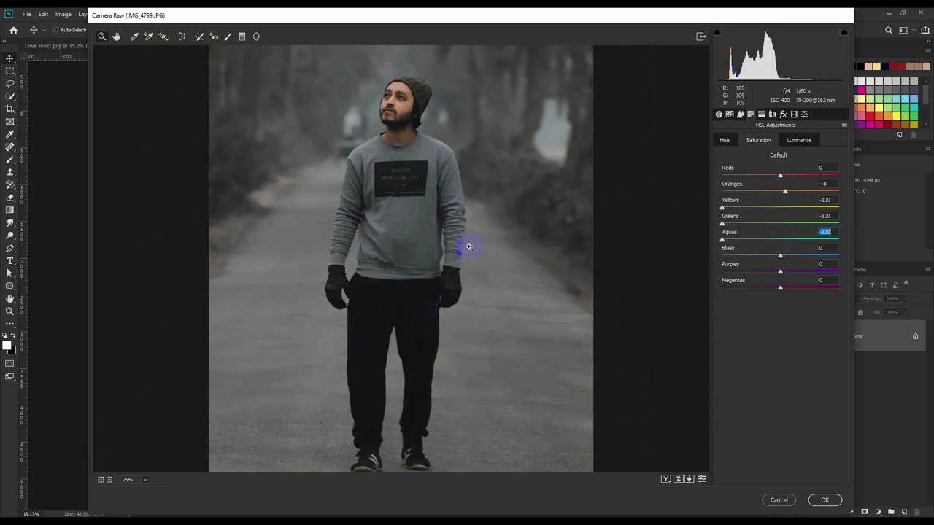
scroll(483, 204, up, 3)
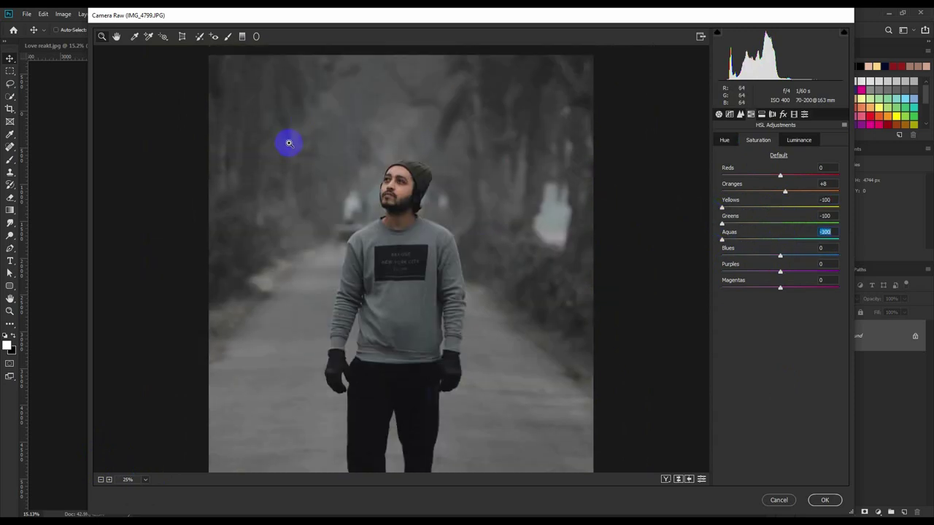
scroll(402, 211, down, 3)
scroll(418, 200, down, 2)
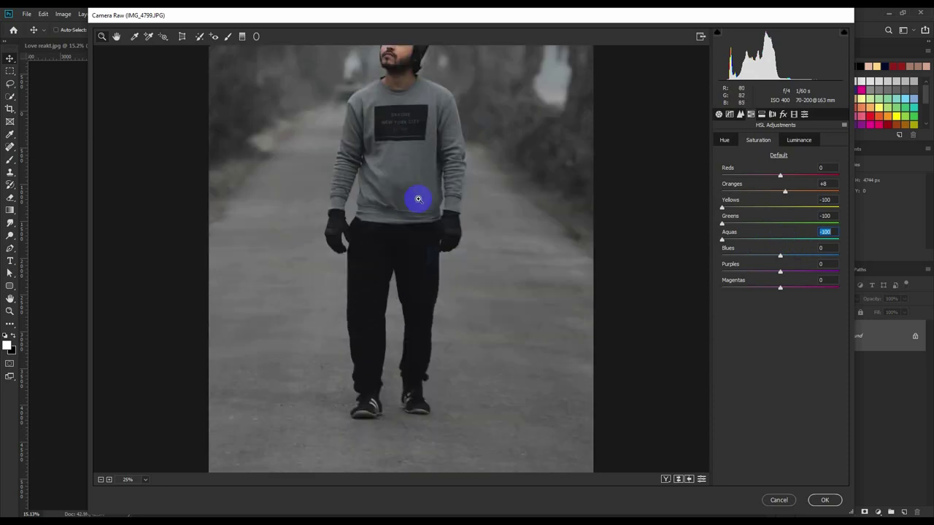
scroll(340, 197, up, 4)
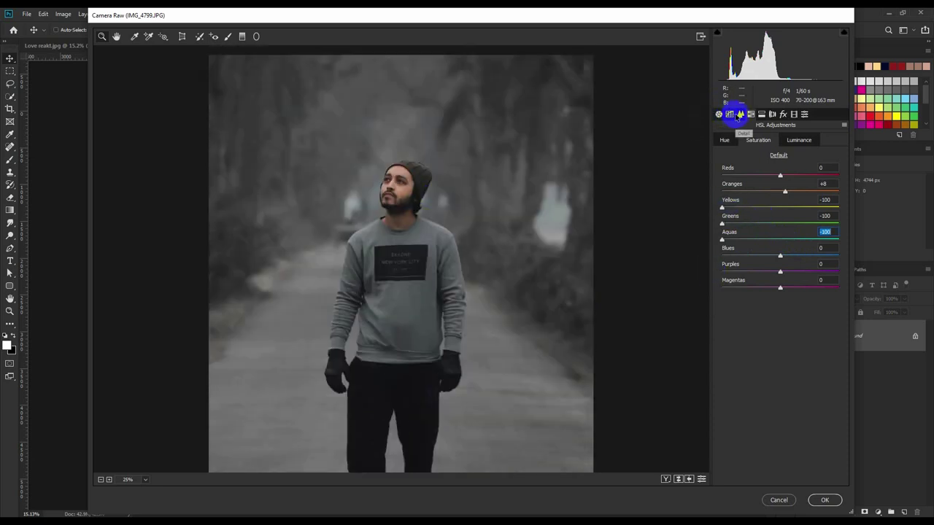
- In the Basic panel, set Highlights -56, Shadows -21 and Contrast +47
click(719, 114)
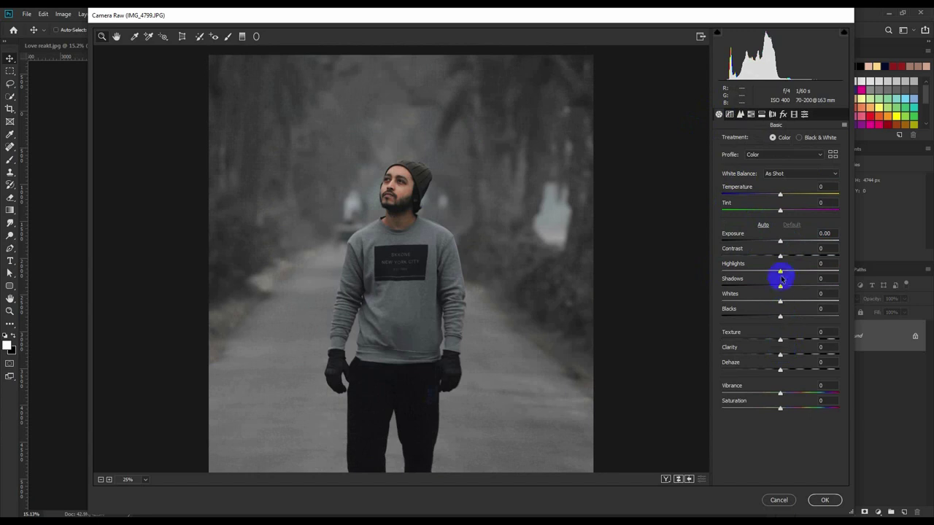
mouse_move(781, 271)
mouse_down()
mouse_move(789, 270)
mouse_move(745, 272)
mouse_move(758, 287)
mouse_move(790, 256)
mouse_up()
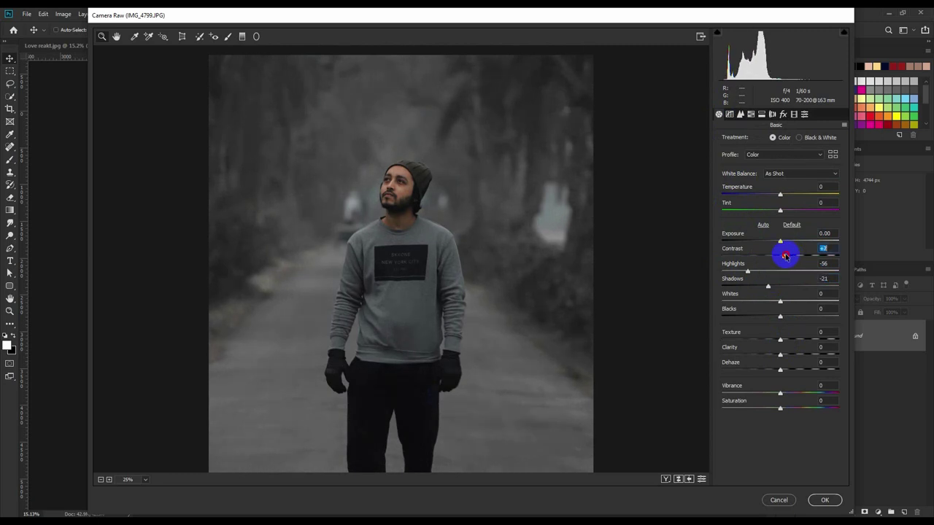
- Draw a rotated radial-filter oval around the man's upper body
click(256, 38)
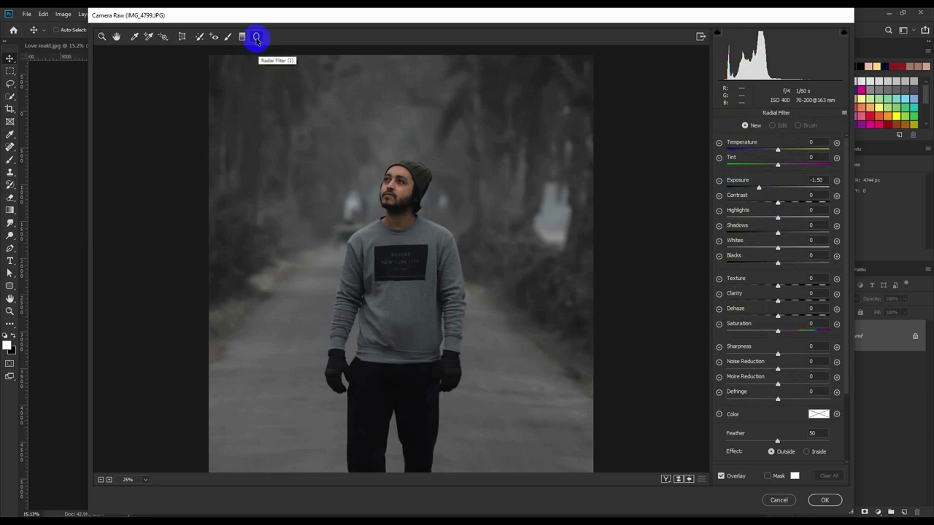
drag(363, 195, 453, 298)
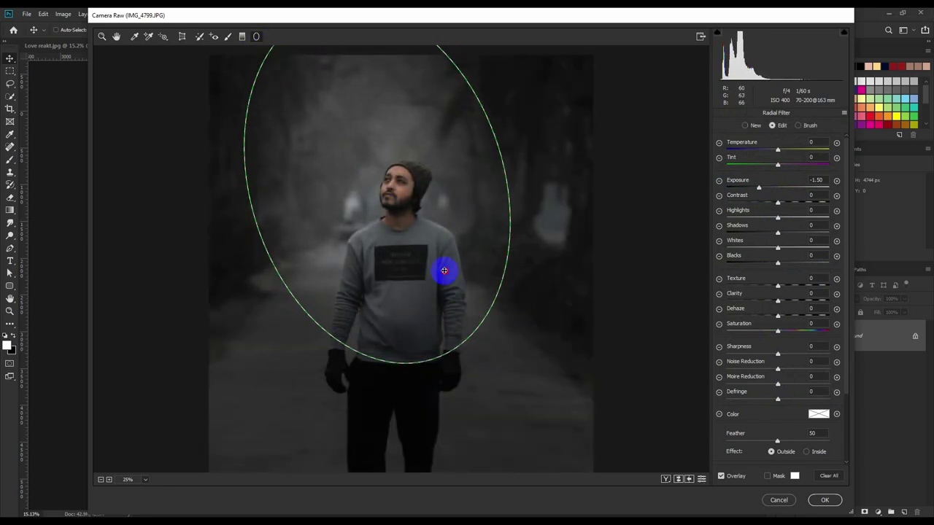
drag(453, 297, 446, 314)
click(101, 480)
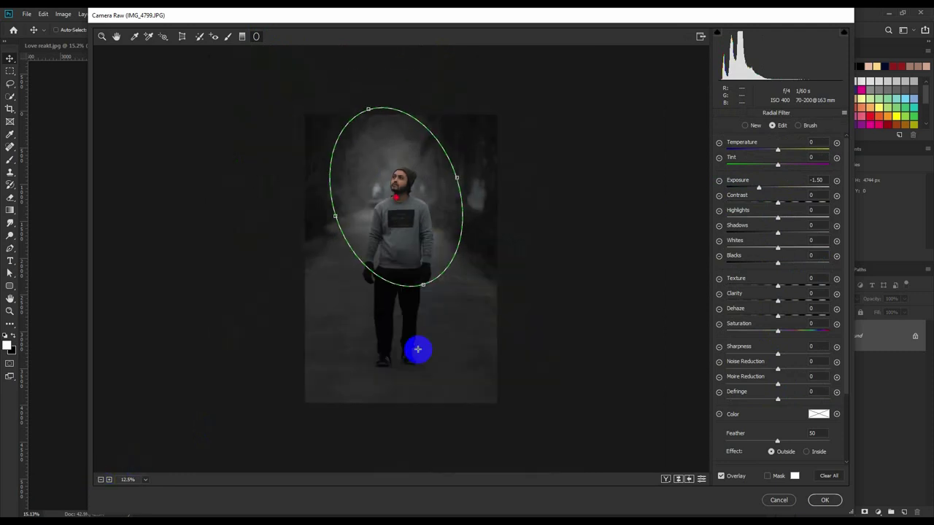
mouse_move(425, 285)
mouse_down()
mouse_move(444, 329)
mouse_move(474, 337)
mouse_move(442, 294)
mouse_up()
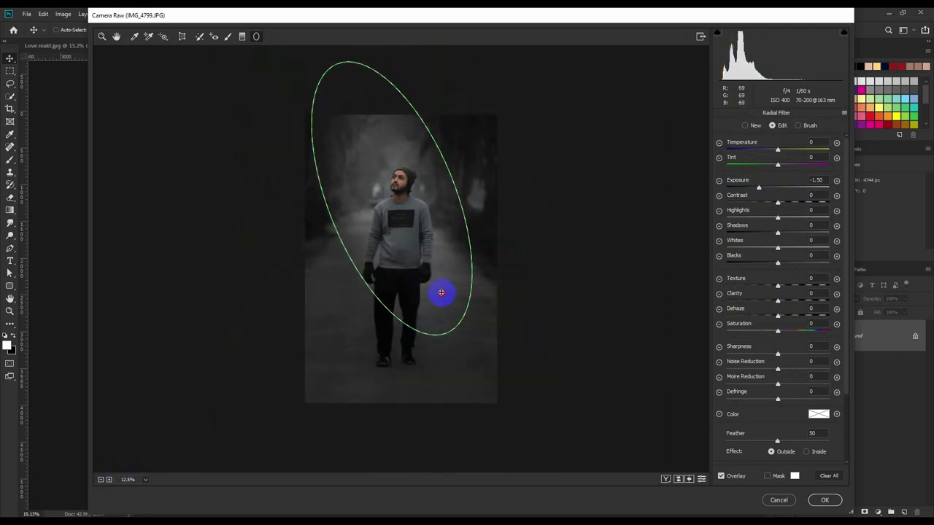
- Darken outside the oval with -1.20 exposure, refine its shape, and apply Camera Raw
drag(762, 190, 765, 188)
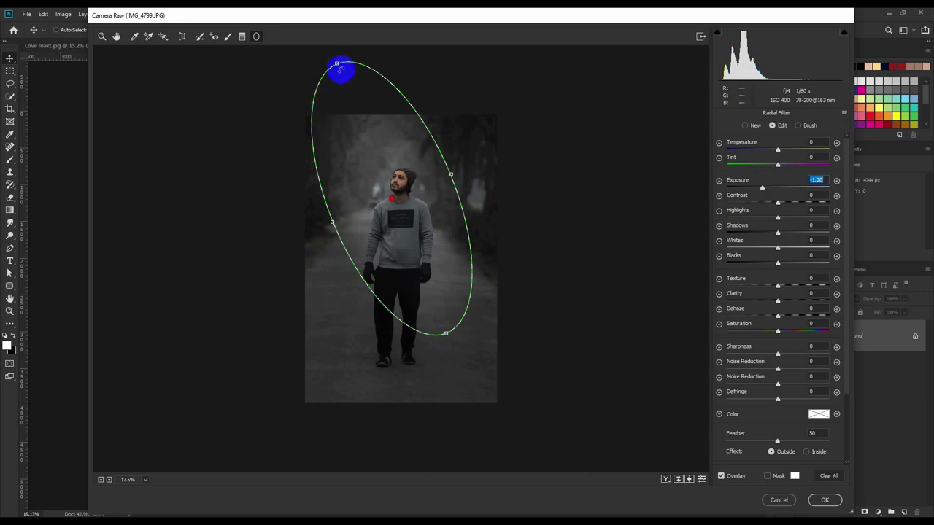
drag(338, 66, 357, 113)
drag(391, 197, 395, 201)
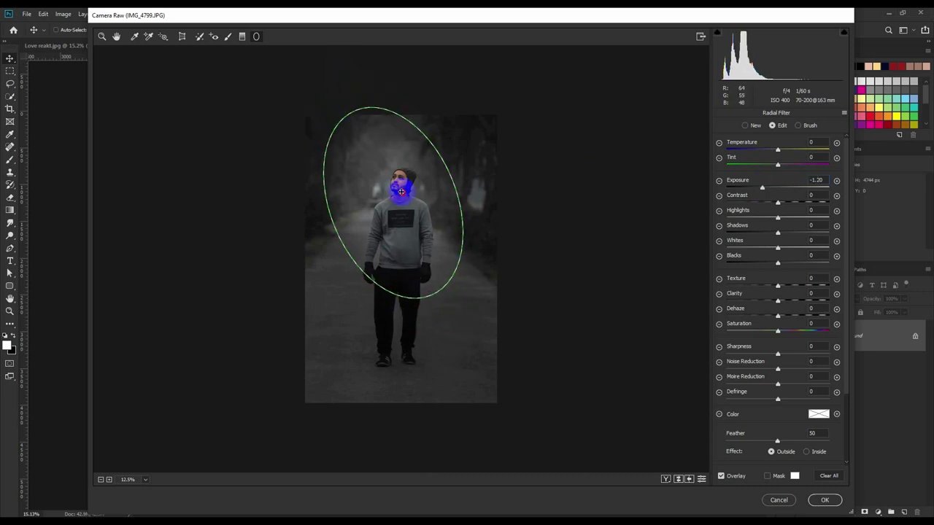
click(827, 500)
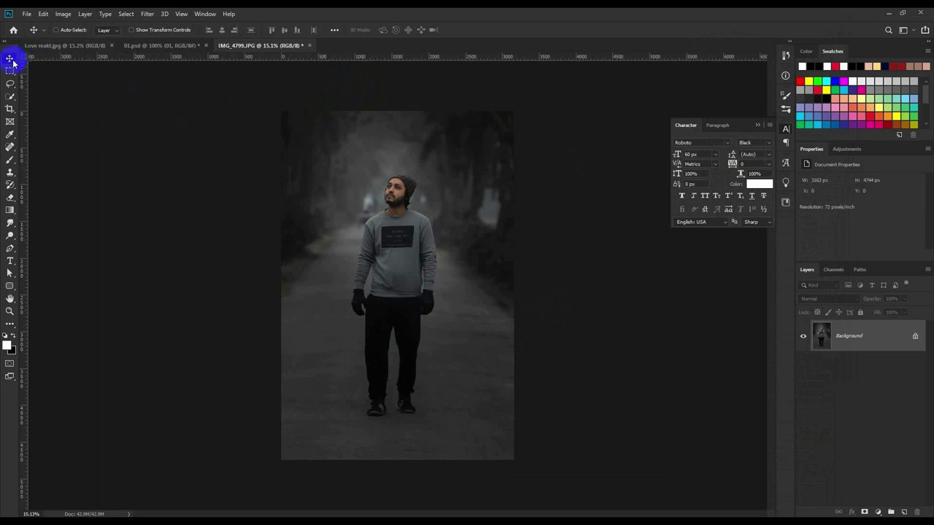
- Bring the 01.psd heart icon into the photo, enlarged and tilted
click(184, 45)
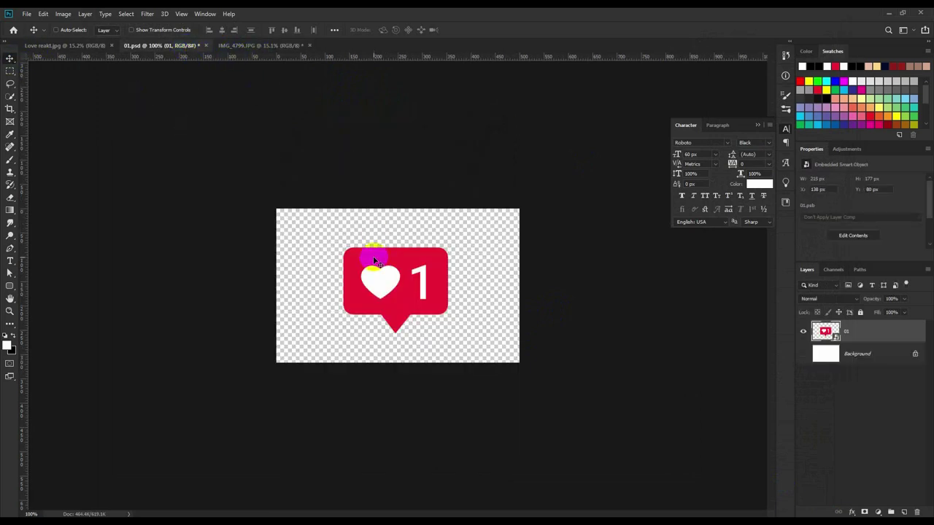
drag(365, 255, 299, 56)
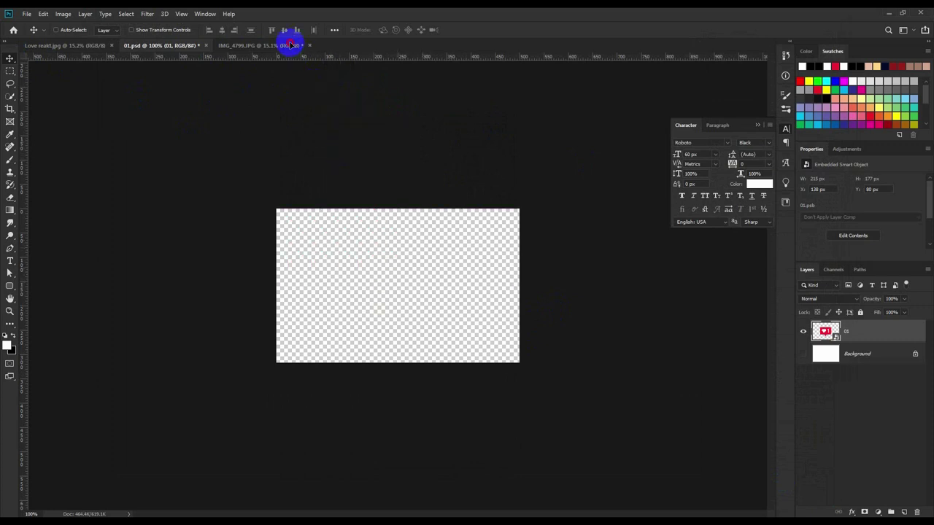
mouse_move(290, 46)
mouse_down()
mouse_move(393, 217)
mouse_move(380, 172)
mouse_move(370, 170)
mouse_move(382, 191)
mouse_up()
key(ctrl+t)
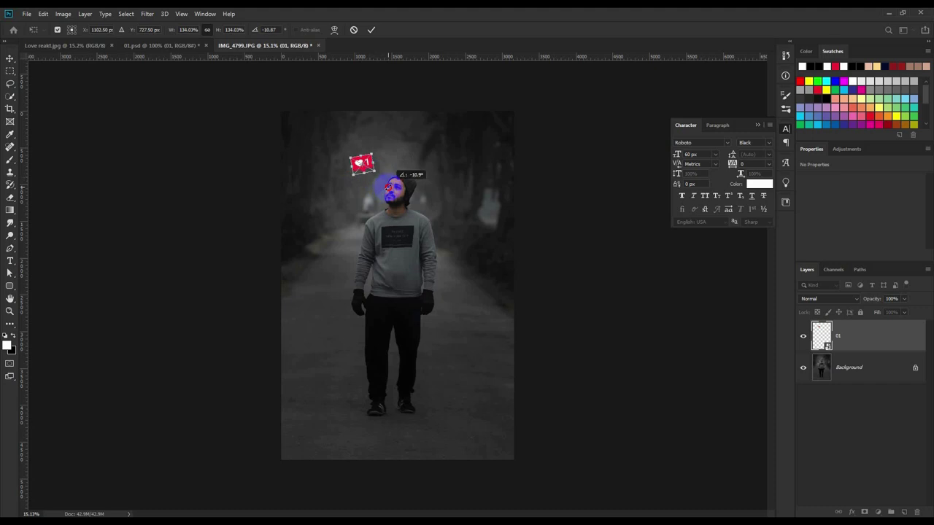
click(372, 30)
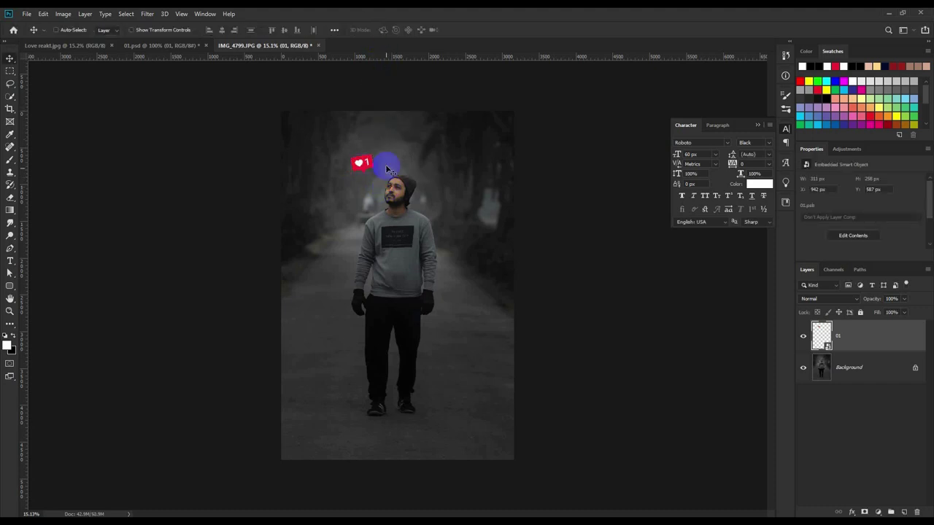
- Position the heart icon layer 01 just above the man's head
scroll(386, 163, up, 5)
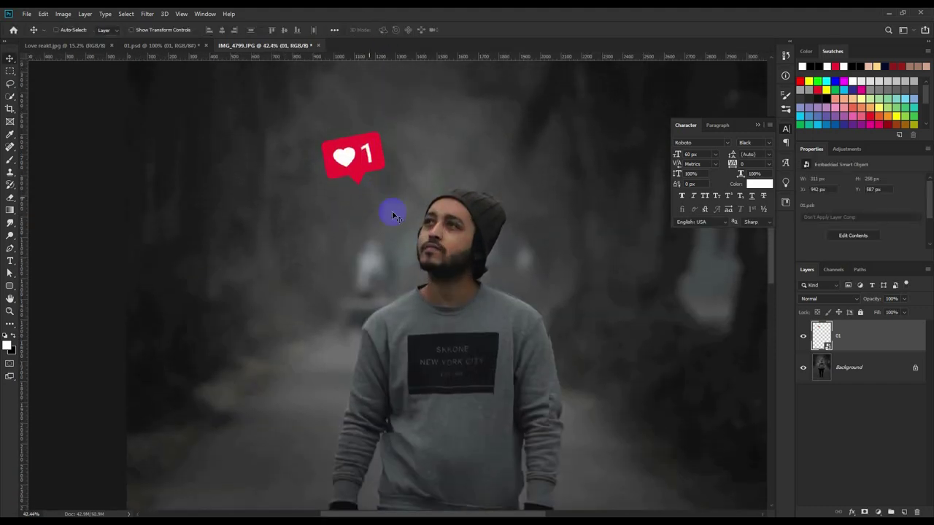
mouse_move(392, 216)
mouse_down()
mouse_move(383, 246)
mouse_move(386, 225)
mouse_move(375, 223)
mouse_up()
click(370, 231)
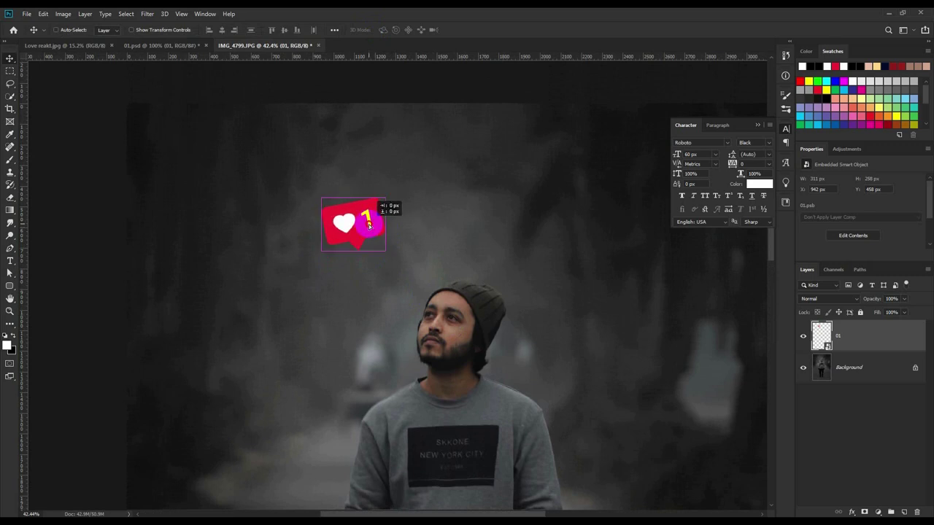
drag(369, 224, 367, 241)
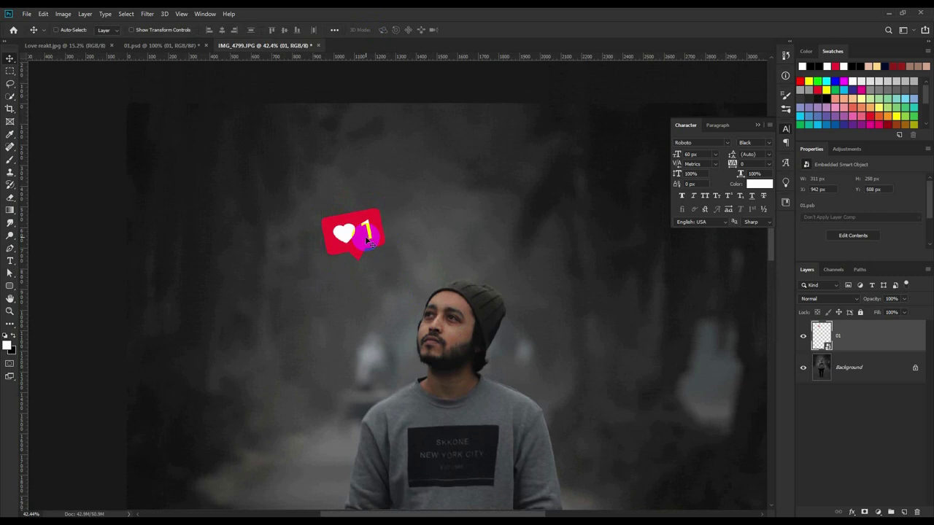
scroll(441, 286, down, 2)
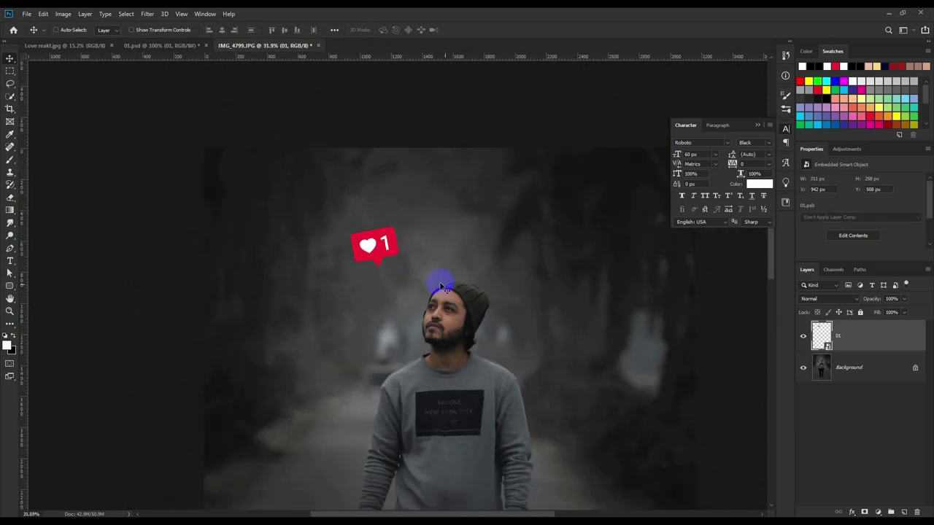
- Duplicate the heart layer 01 as '01 copy'
right_click(856, 344)
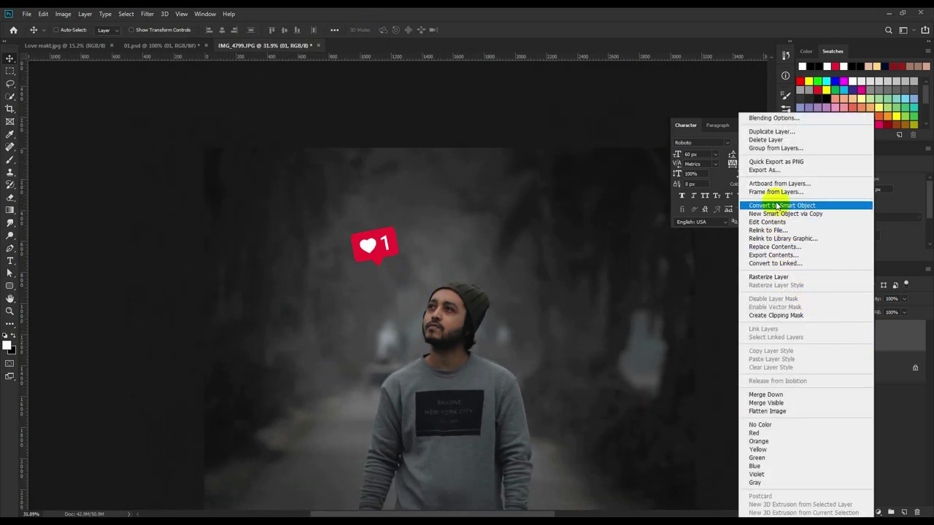
click(771, 131)
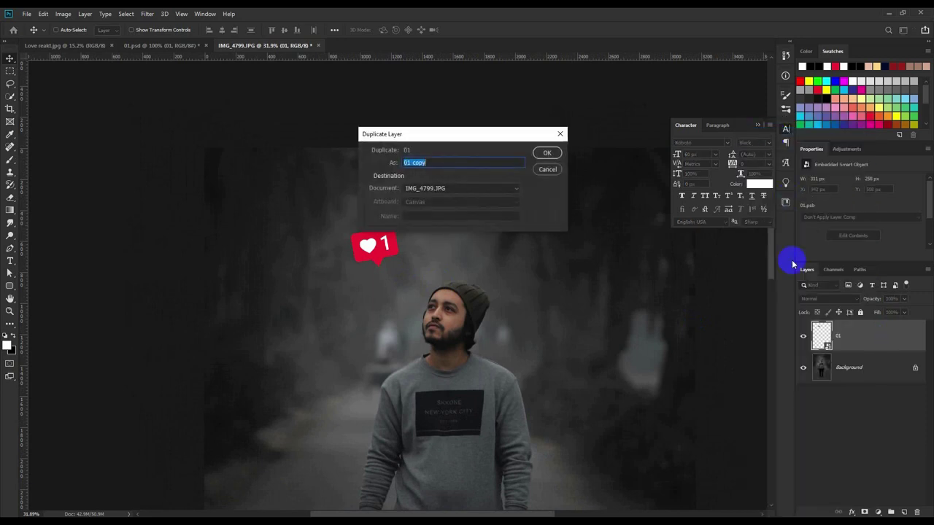
click(547, 153)
scroll(324, 260, up, 2)
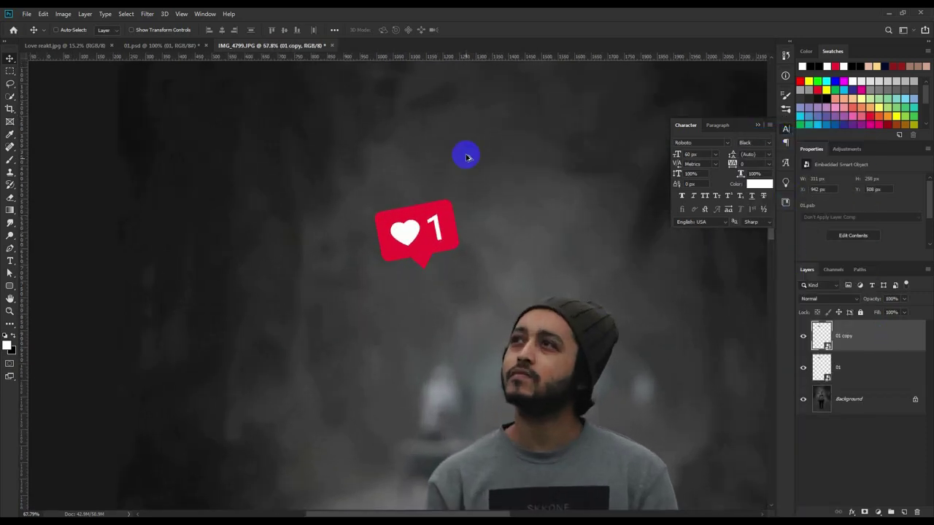
scroll(462, 154, up, 3)
- Apply a Gaussian Blur with an increased radius to '01 copy'
click(147, 13)
mouse_move(175, 124)
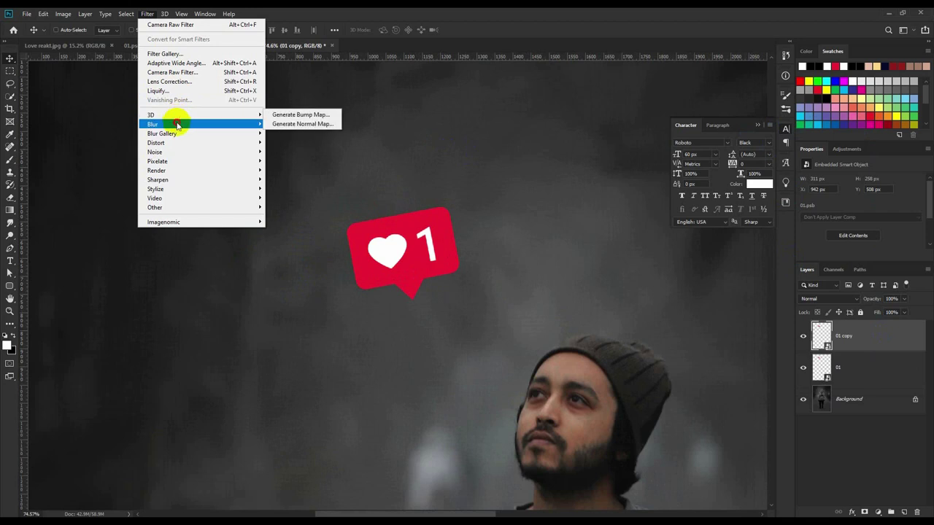
click(292, 161)
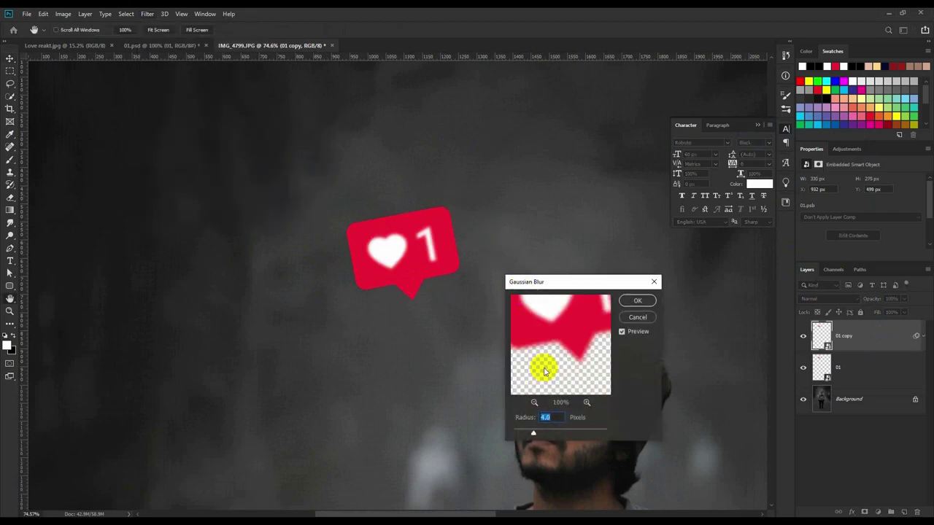
drag(543, 435, 571, 434)
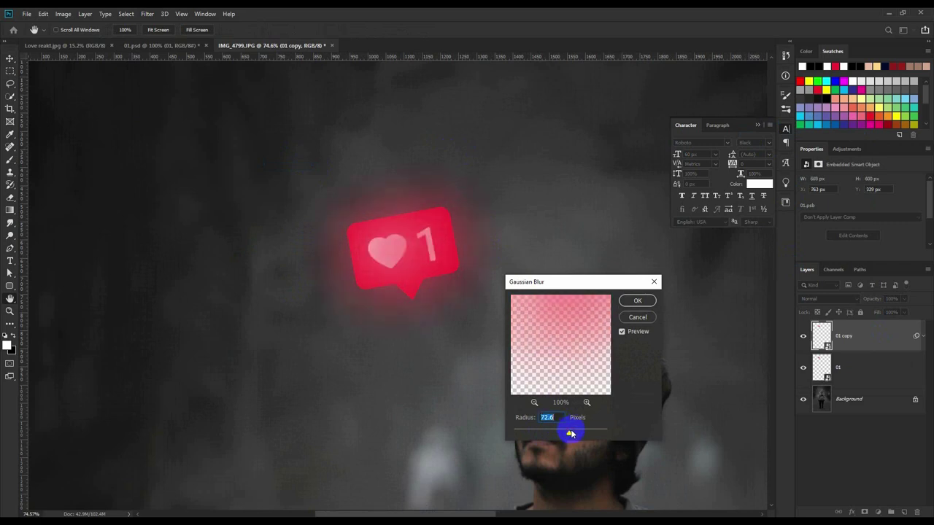
click(637, 300)
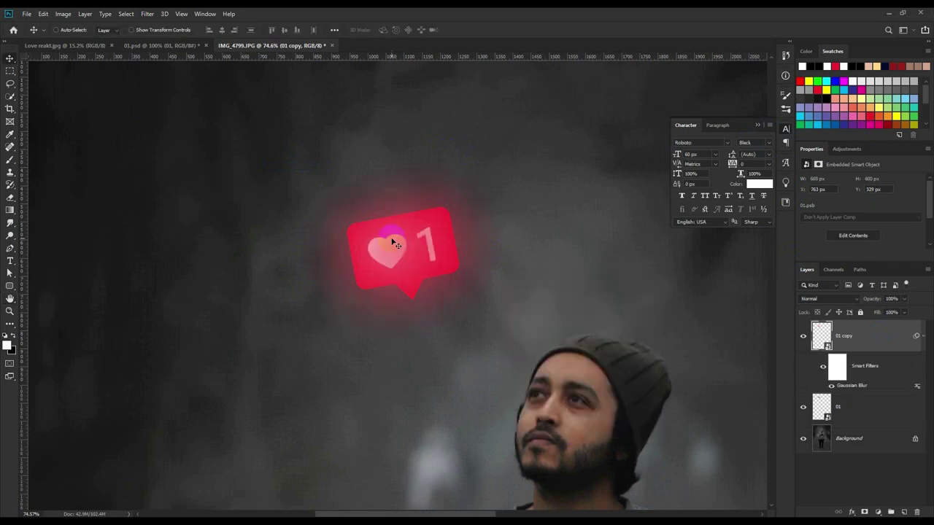
- Set '01 copy' to Screen blend mode and collapse its Smart Filters list
click(840, 299)
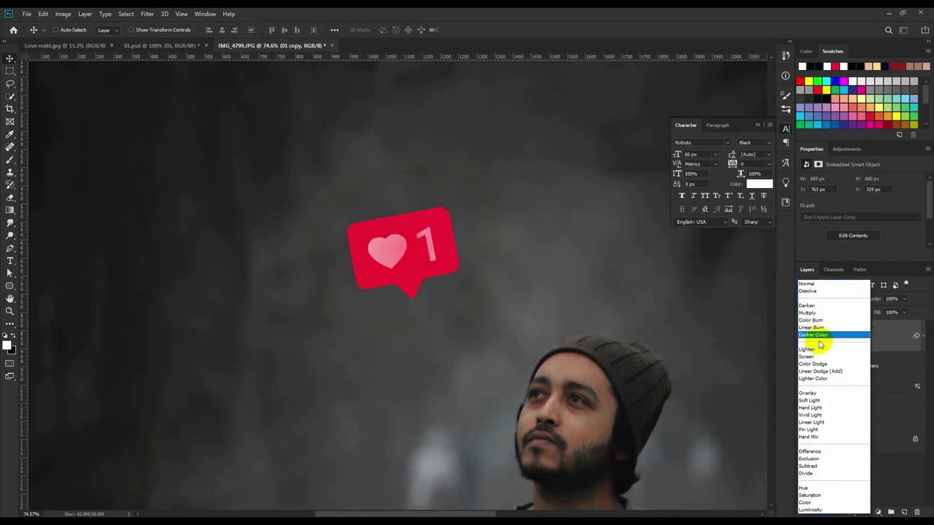
click(812, 356)
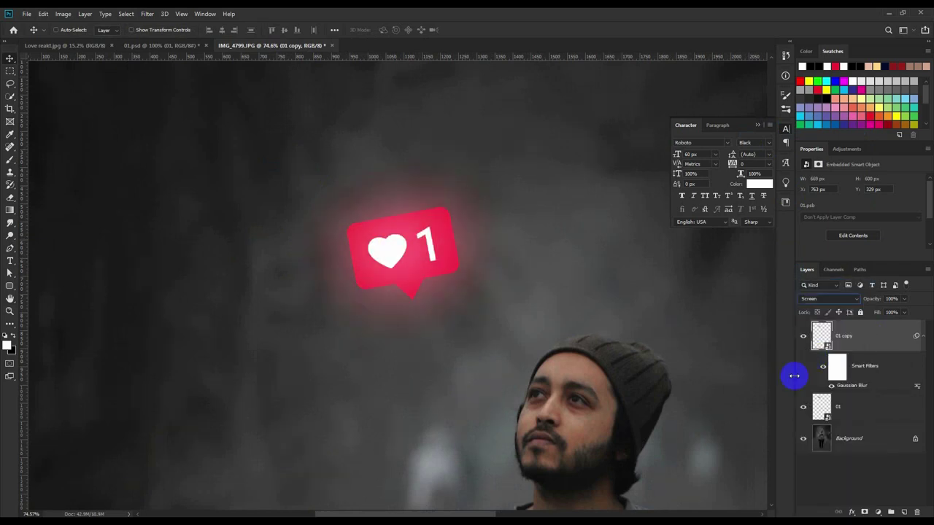
click(922, 339)
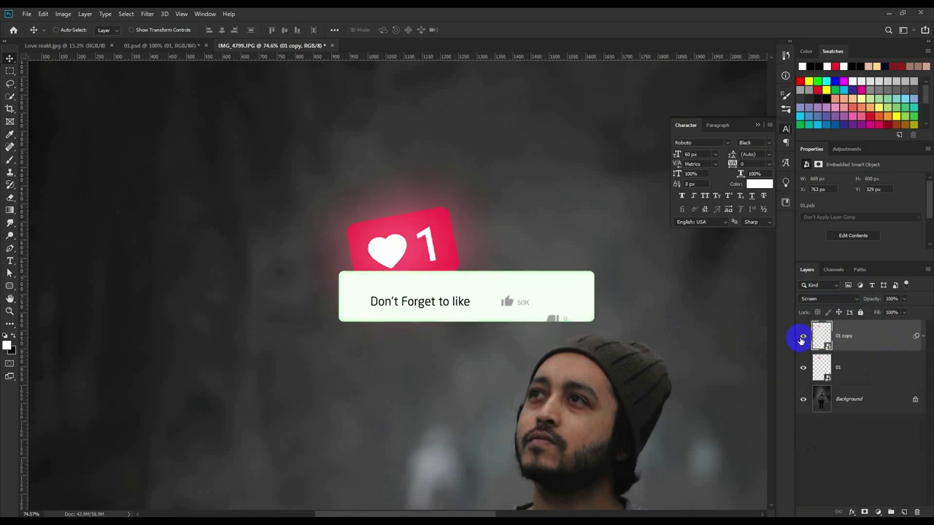
drag(880, 363, 870, 340)
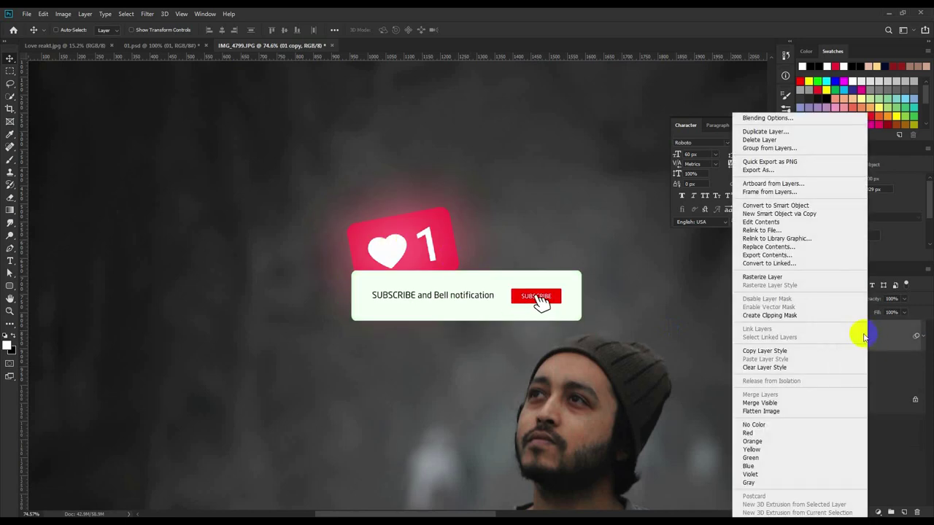
- Duplicate the glow as '01 copy 2' and enlarge it to about 280%
right_click(864, 337)
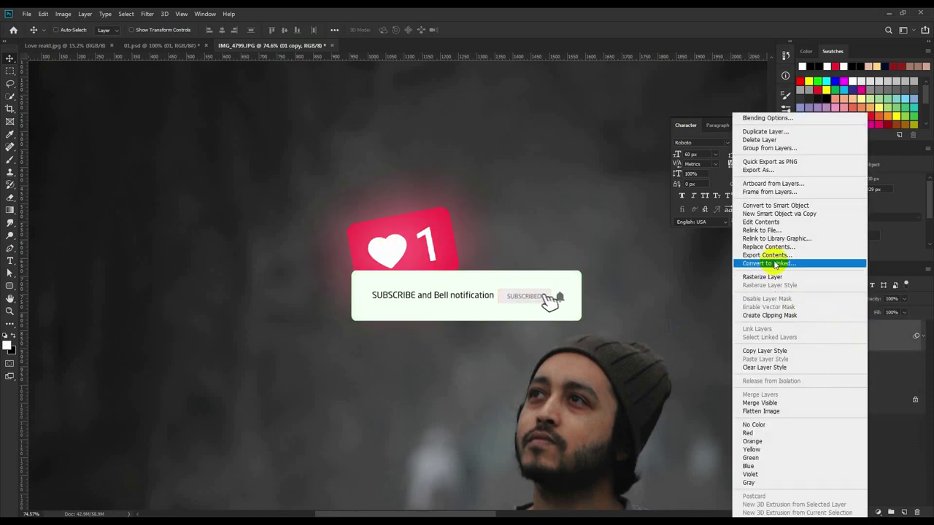
click(766, 131)
click(544, 153)
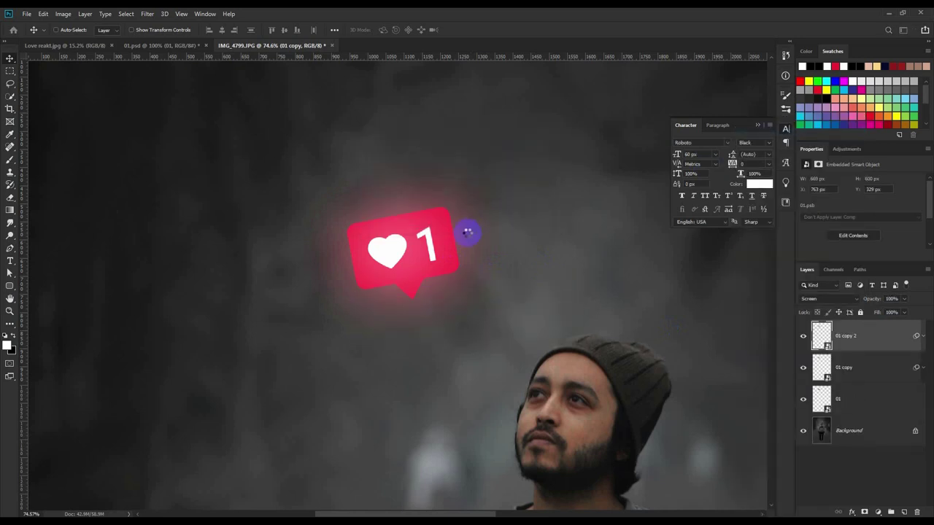
key(ctrl+t)
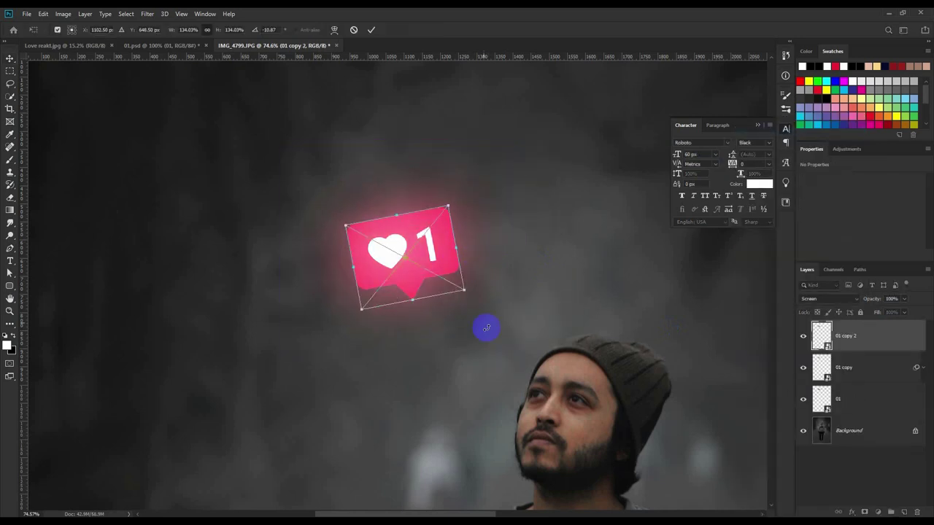
drag(463, 291, 518, 345)
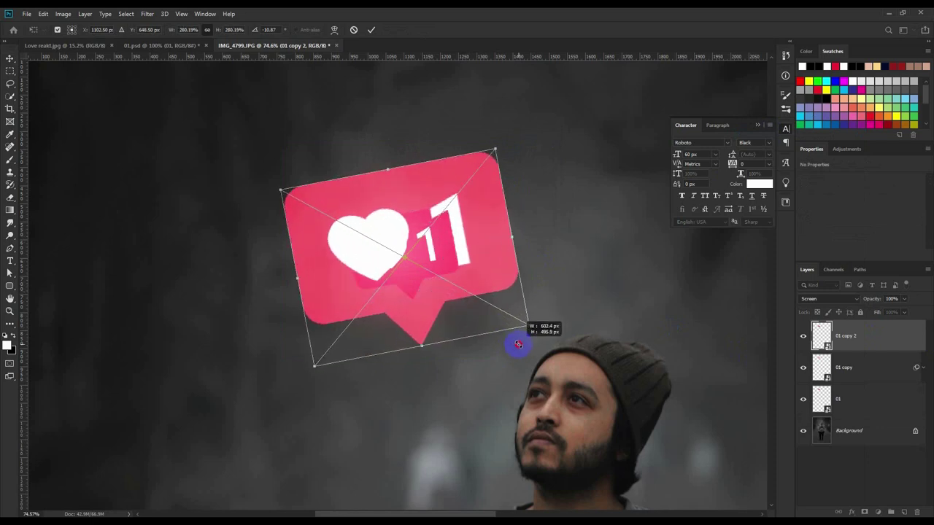
click(370, 30)
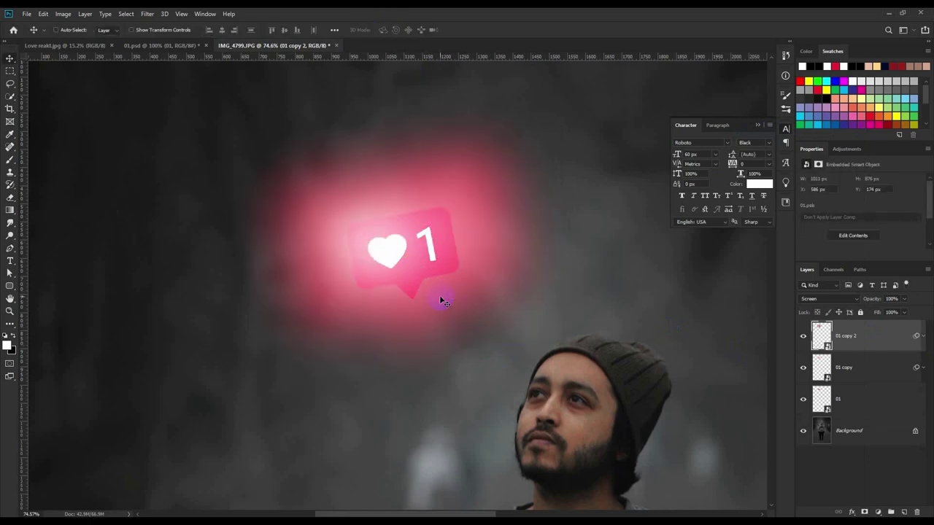
- Move '01 copy 2' beneath layer 01, nudge it, and set opacity to 20%
drag(866, 348, 871, 408)
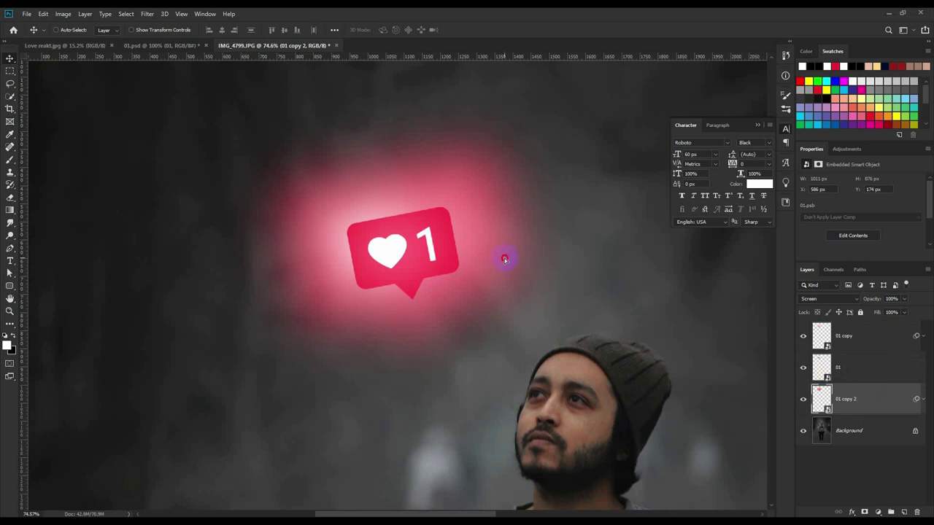
drag(504, 259, 508, 268)
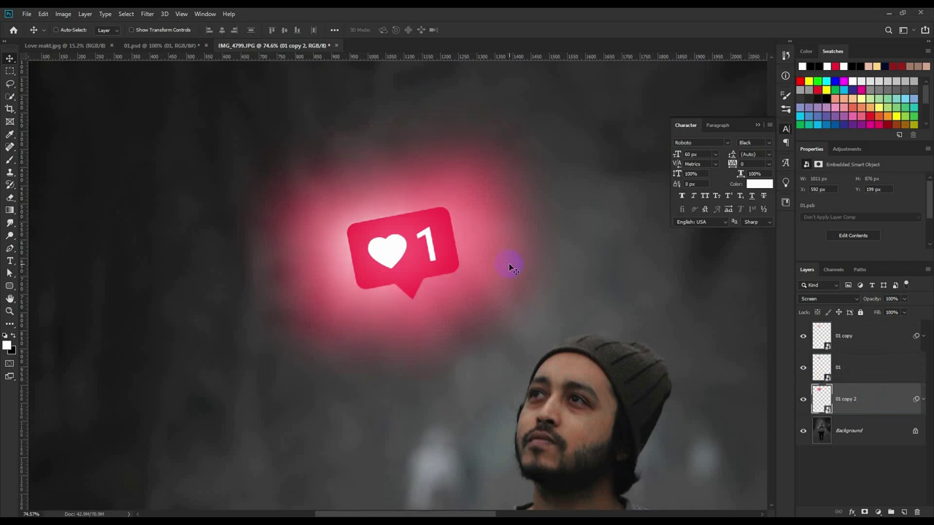
key(2)
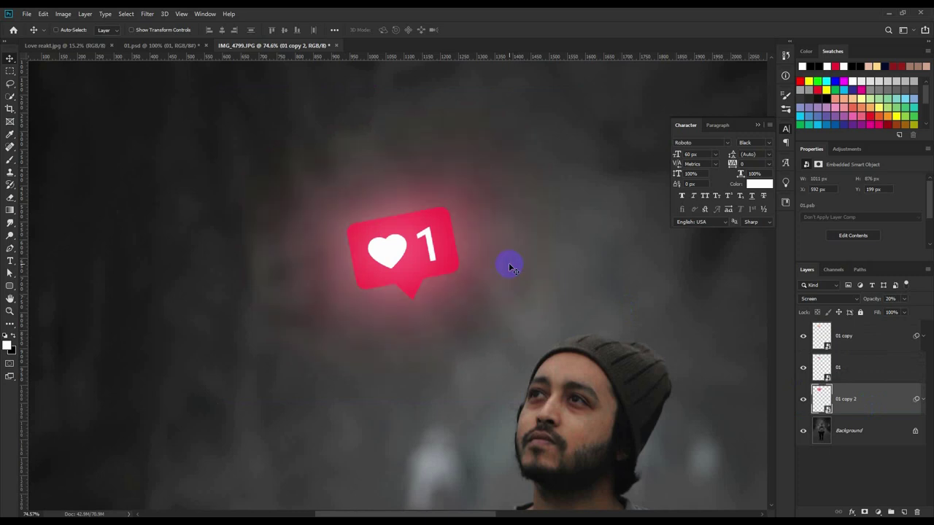
drag(873, 302, 874, 302)
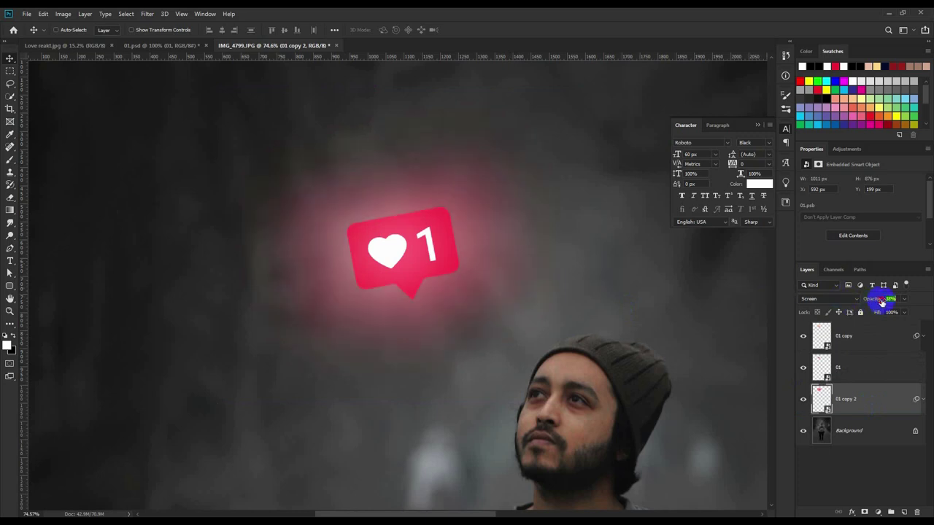
scroll(536, 287, down, 3)
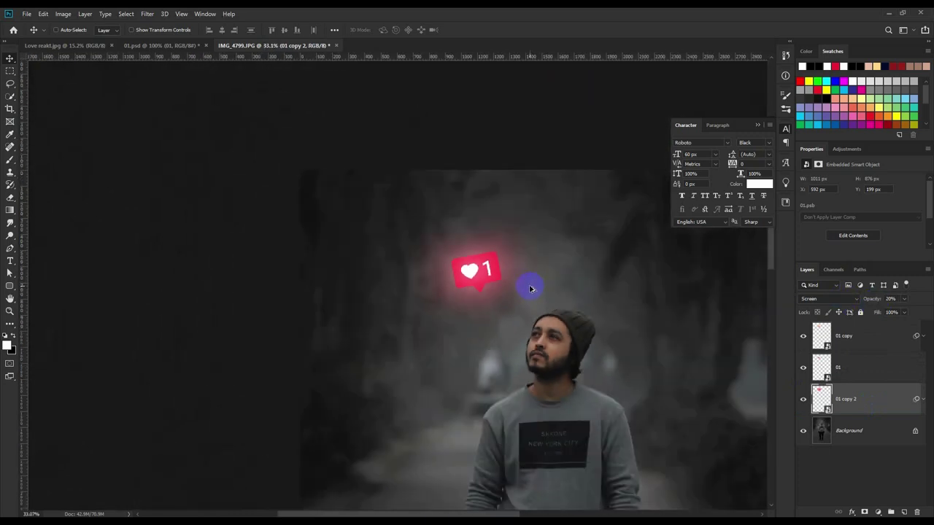
scroll(528, 288, down, 2)
scroll(525, 284, down, 1)
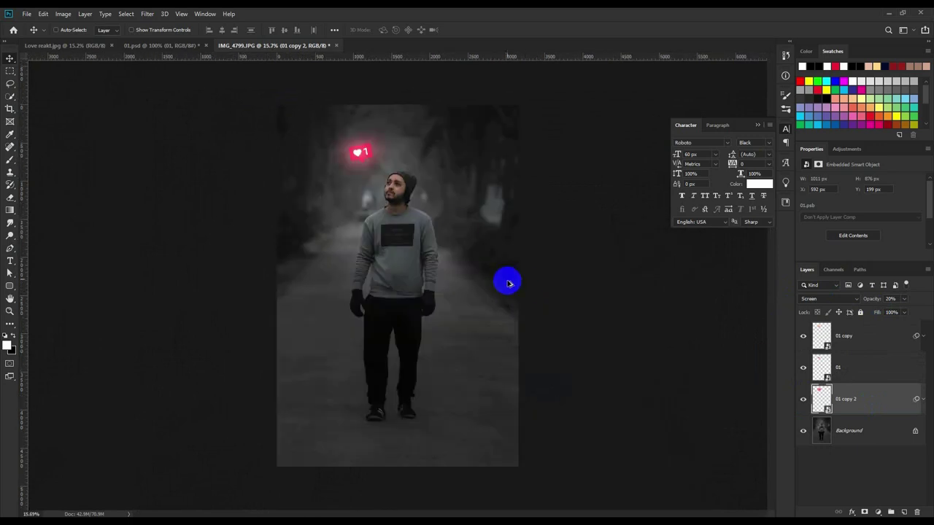
- Group the three badge layers as '1' and add an empty Layer 1 above 01 copy inside it
click(895, 340)
shift+click(879, 398)
key(ctrl+g)
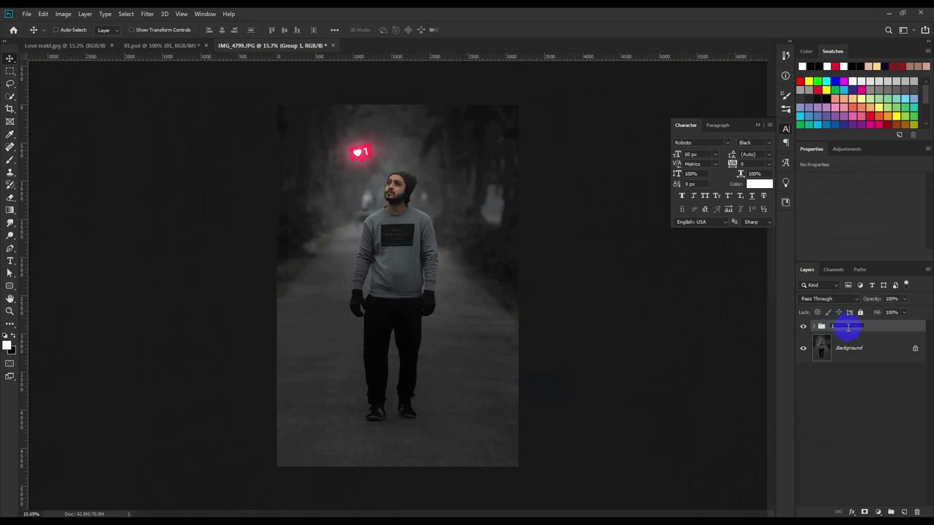
key(Return)
click(815, 327)
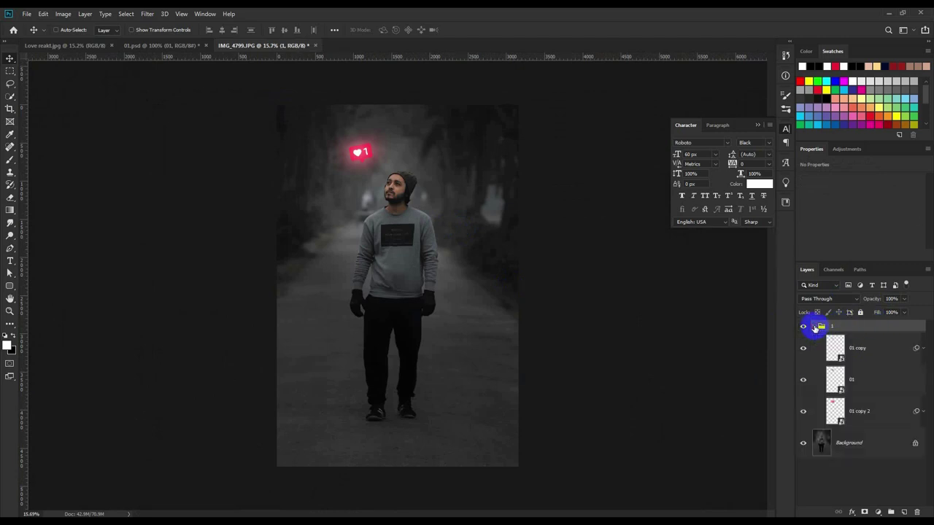
click(869, 358)
click(903, 512)
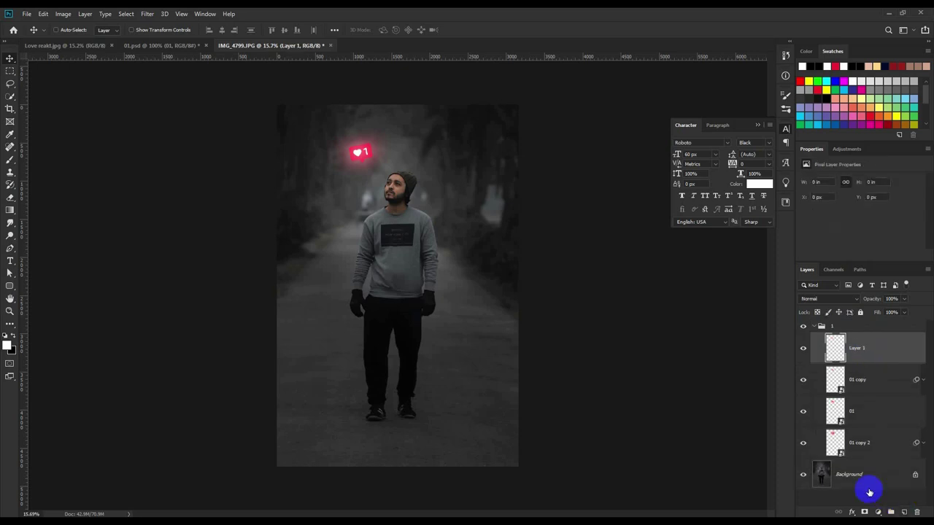
- Choose the regular Brush, sample the badge's red as colour, and set brush opacity to 20%
click(10, 159)
right_click(10, 159)
click(57, 160)
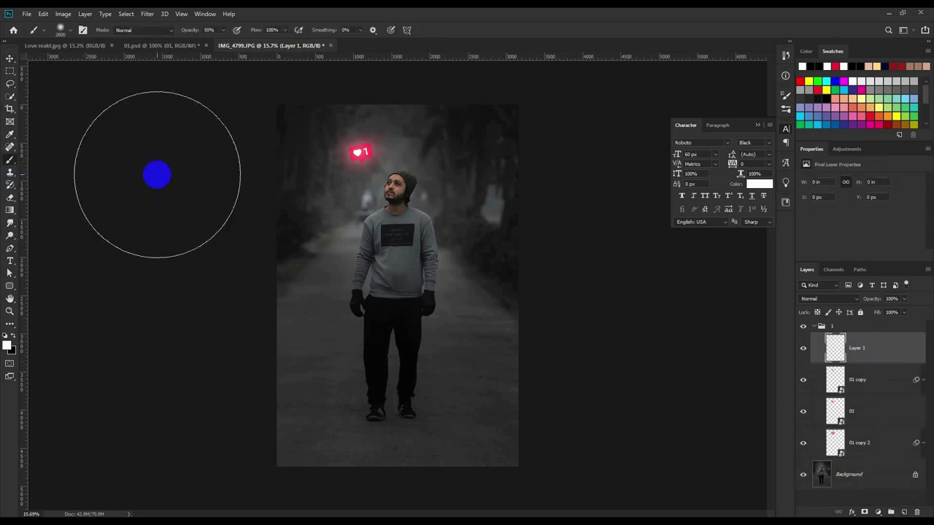
alt+scroll(340, 122, up, 2)
alt+scroll(335, 121, up, 3)
alt+scroll(357, 116, up, 3)
alt+scroll(366, 114, up, 2)
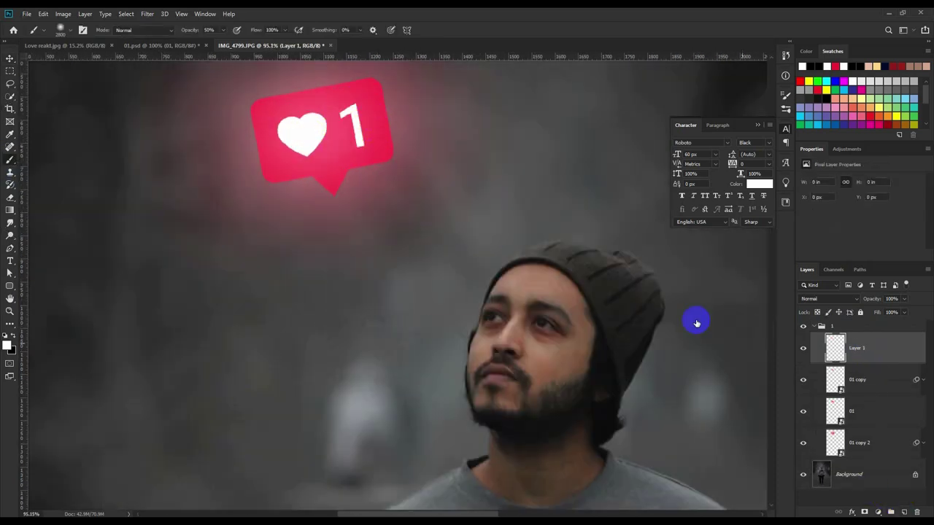
click(832, 377)
click(804, 383)
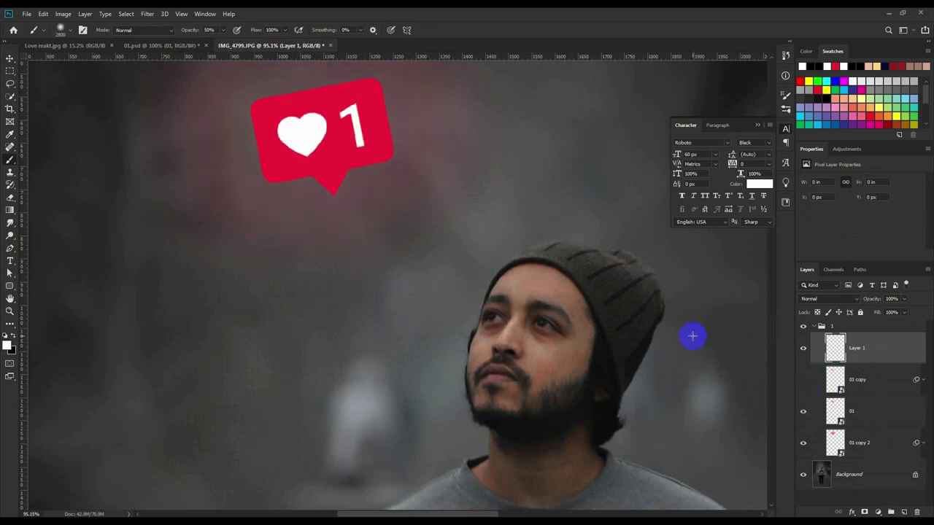
alt+click(375, 137)
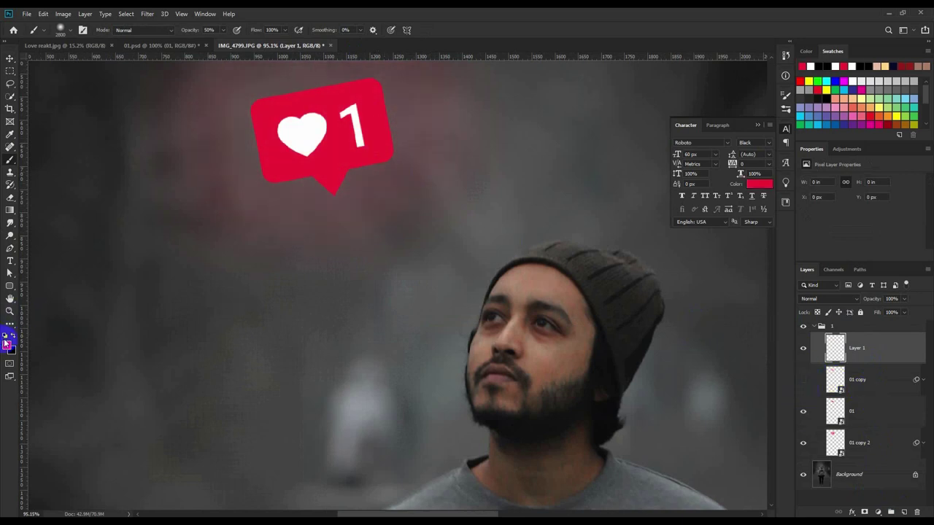
click(804, 381)
scroll(346, 197, up, 1)
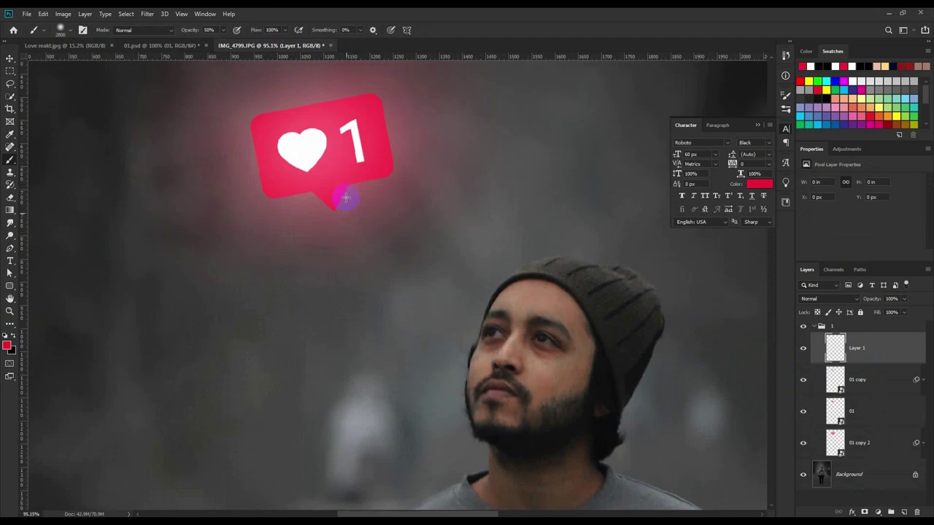
scroll(346, 197, up, 5)
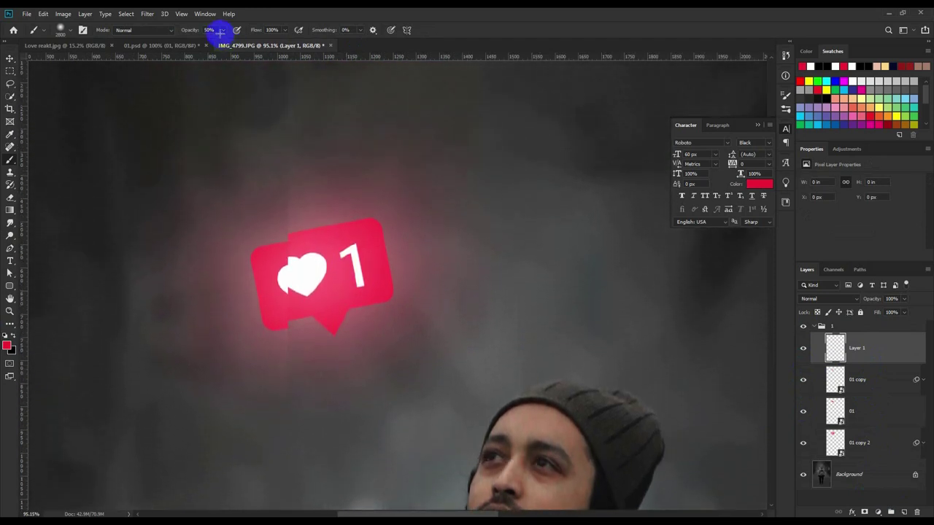
click(190, 33)
text(20)
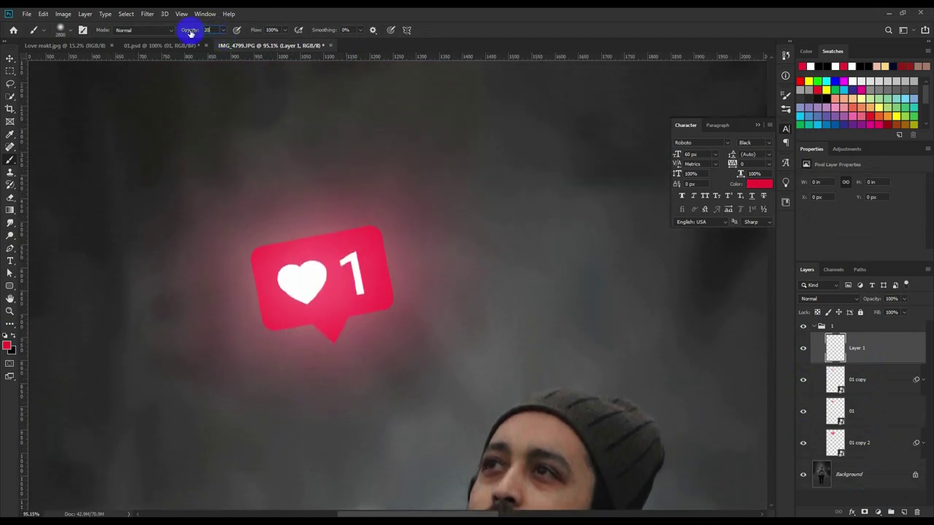
- Paint a soft red glow around the badge on Layer 1 with a 1500 px brush
right_click(396, 312)
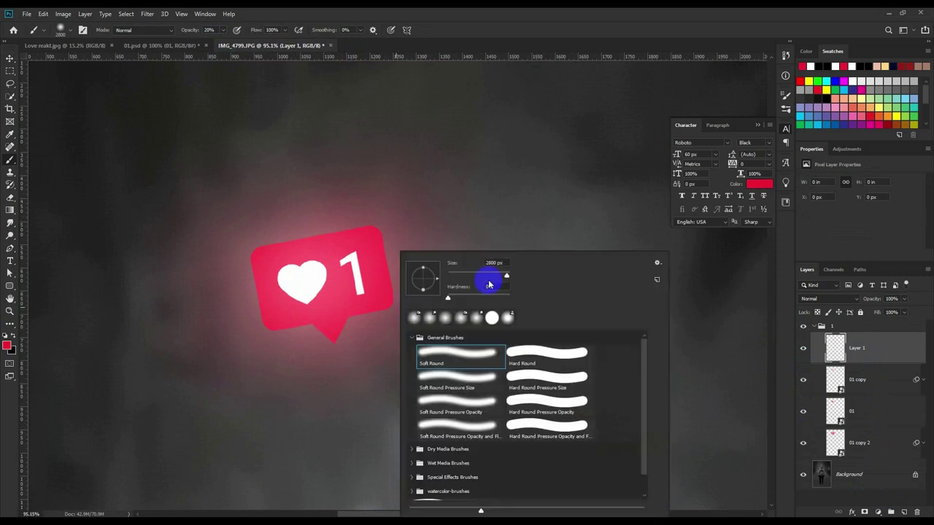
click(511, 22)
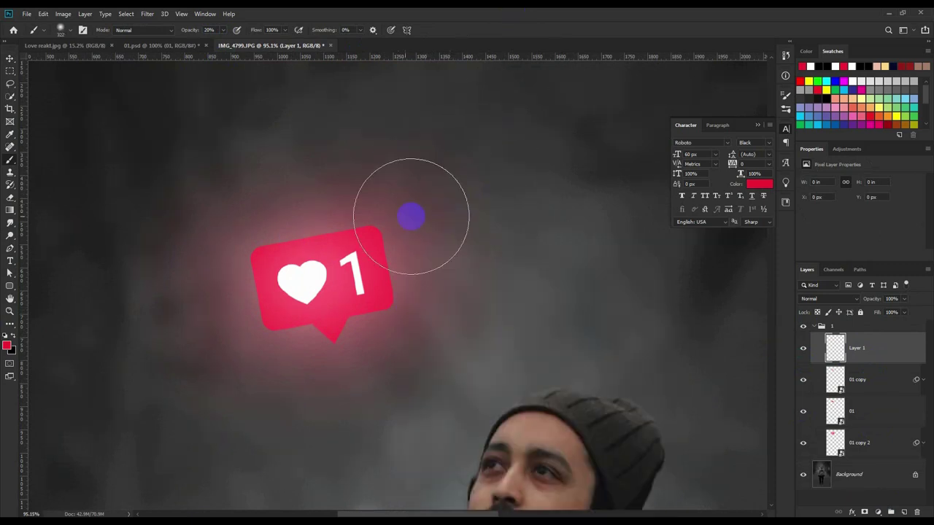
drag(338, 294, 323, 278)
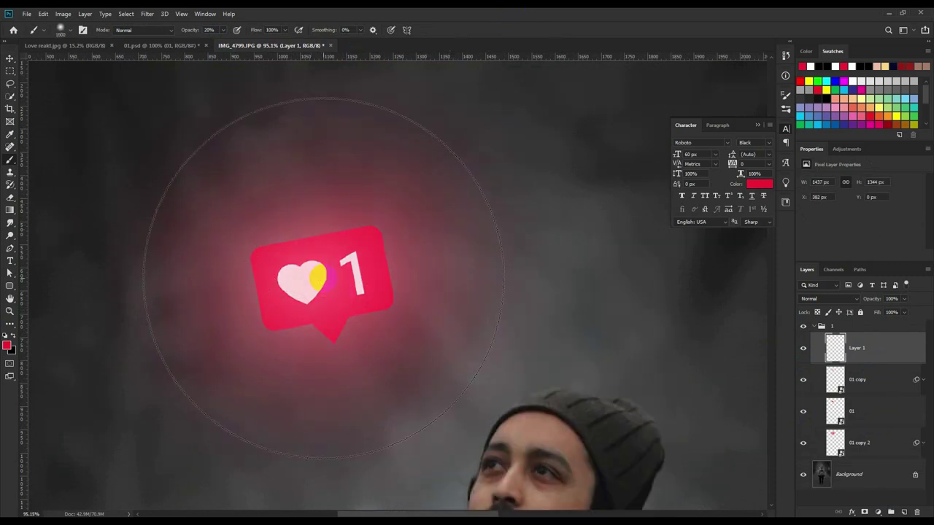
key(bracketright)
key(bracketright)
key(bracketright)
key(bracketright)
key(bracketright)
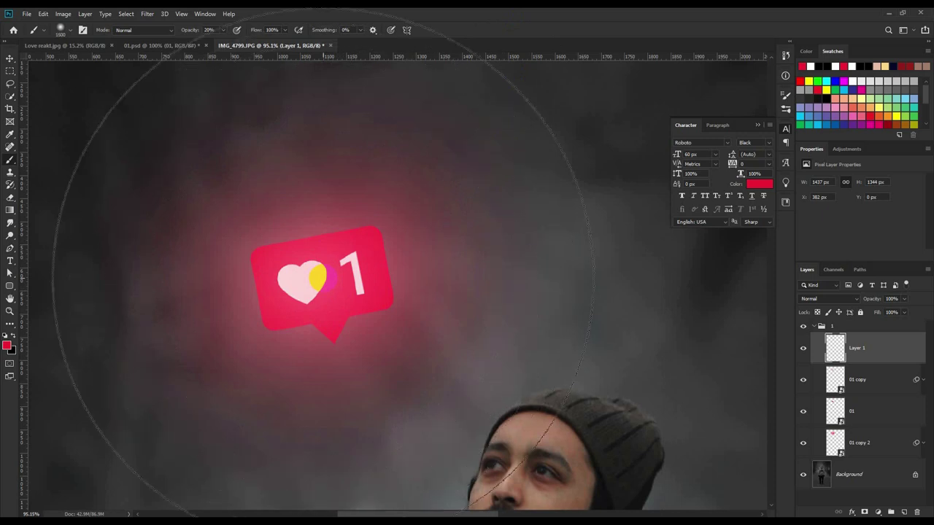
click(323, 276)
scroll(323, 277, down, 2)
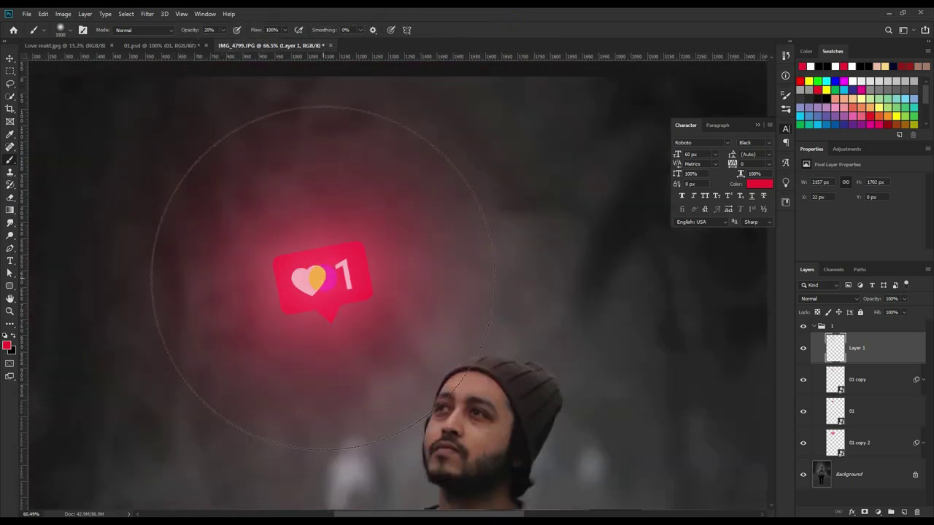
scroll(323, 277, down, 2)
scroll(324, 278, down, 1)
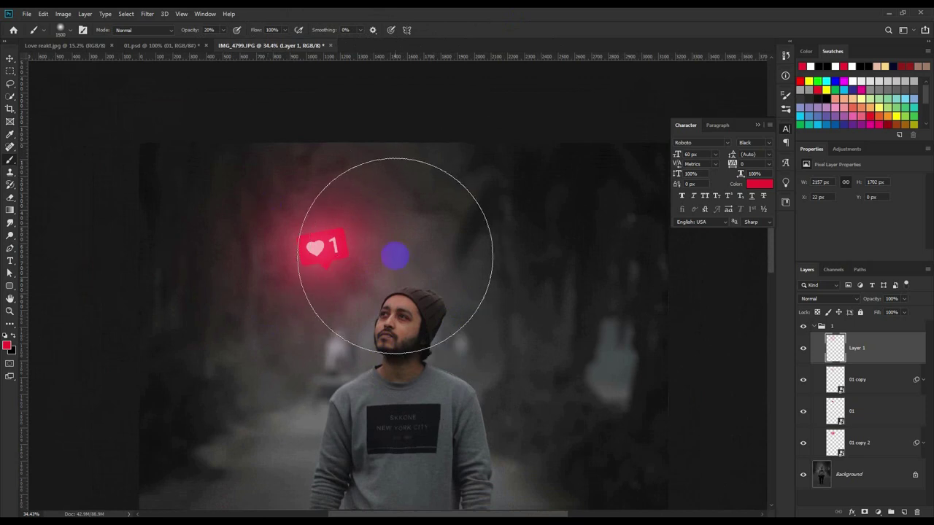
- Move Layer 1 below layer 01, then make the Background layer active with the Move tool
drag(855, 357, 858, 424)
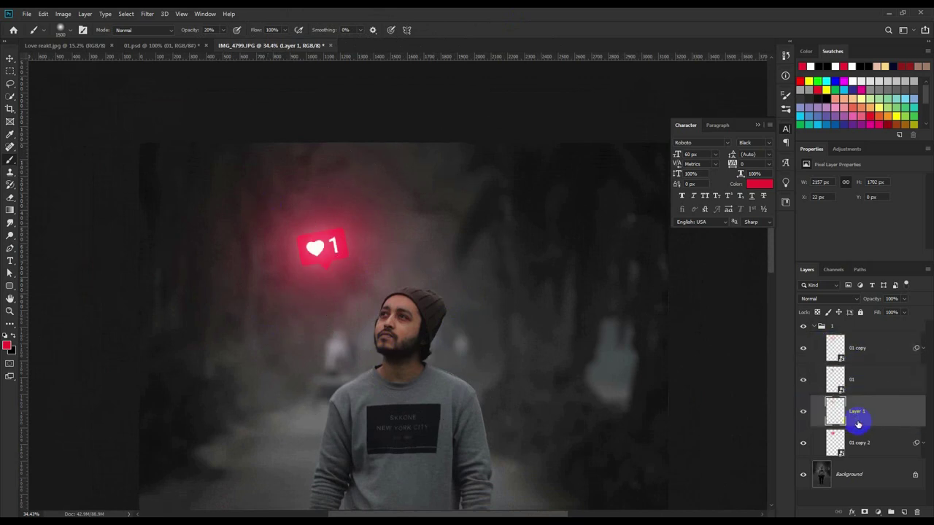
click(13, 124)
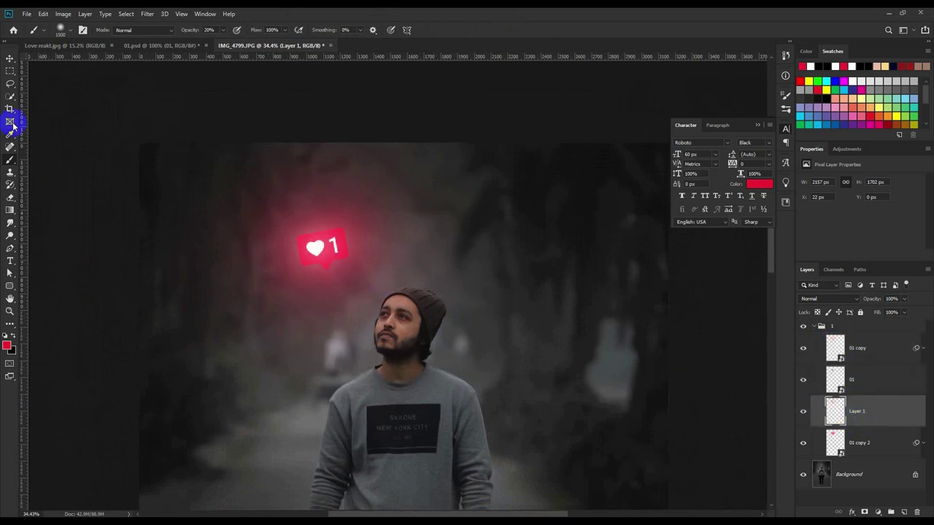
click(8, 57)
scroll(438, 313, down, 1)
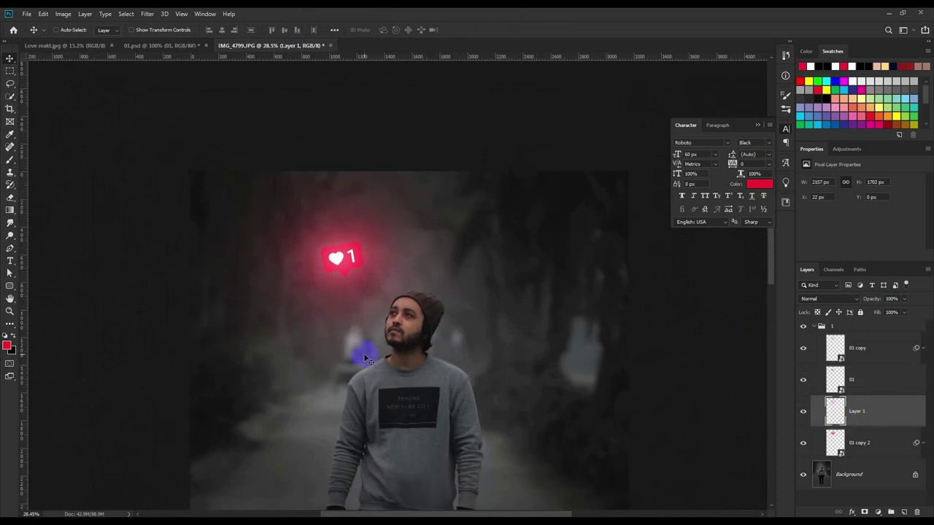
scroll(394, 416, up, 2)
scroll(603, 413, down, 1)
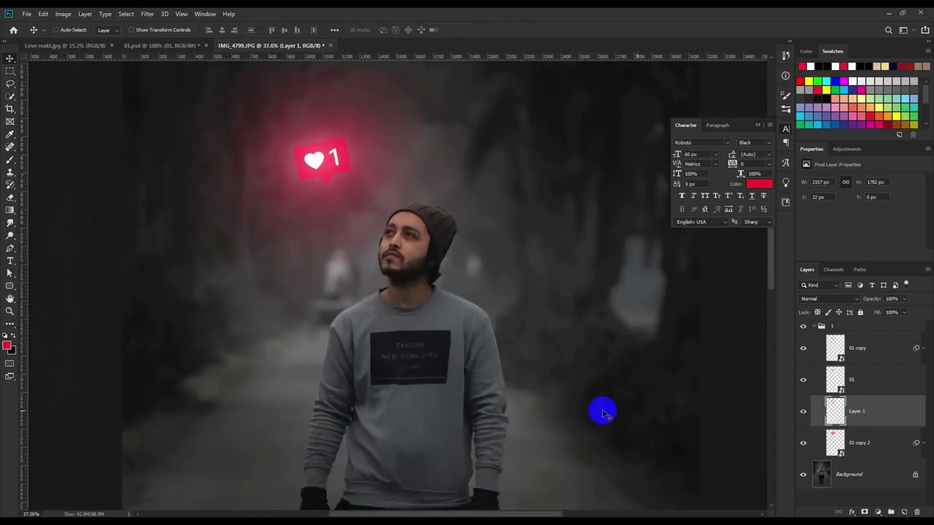
click(835, 347)
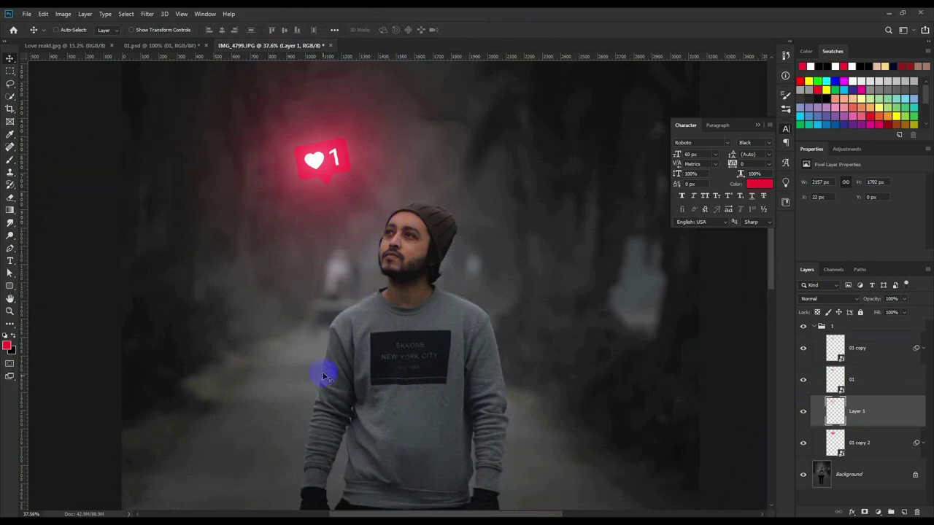
click(850, 481)
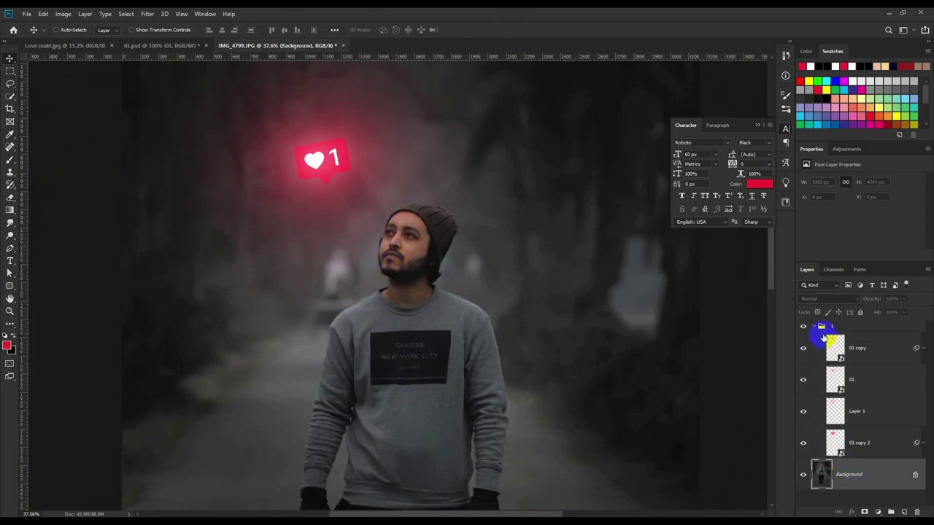
- Collapse group 1 and add an empty Layer 2 above the Background
click(815, 327)
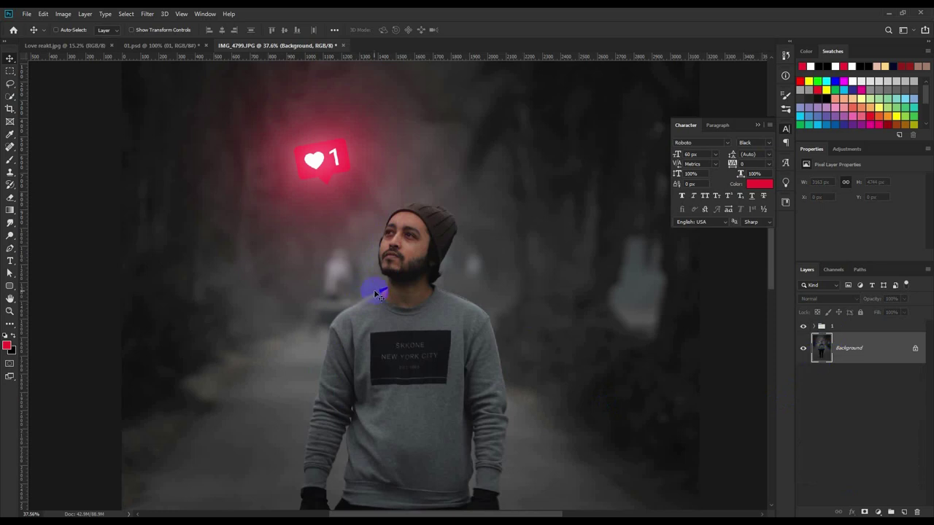
scroll(388, 292, down, 2)
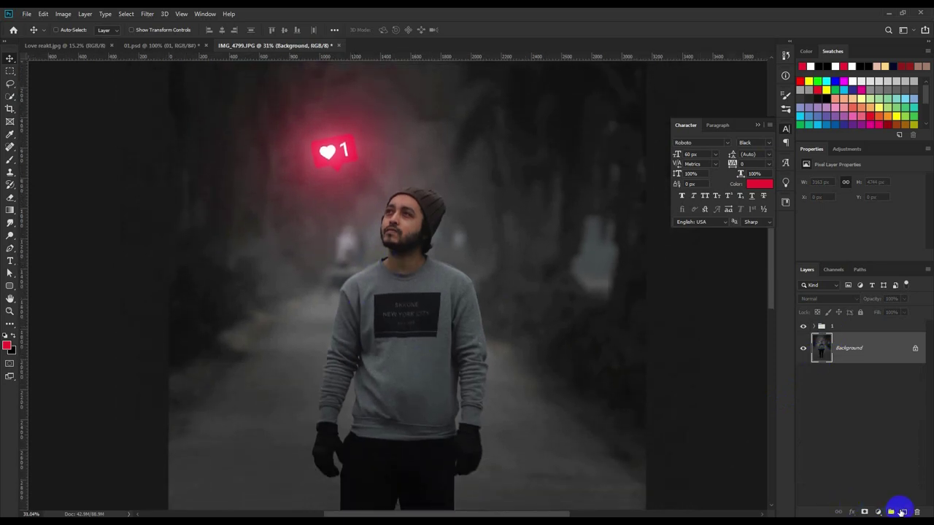
click(903, 513)
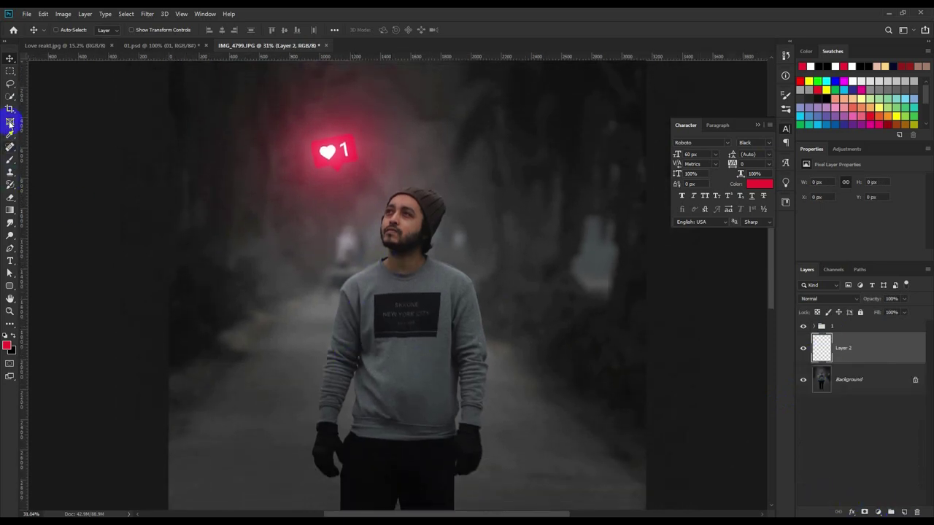
- Quick-select the man's gloves, arms, sweater and beanie on the Background layer
click(10, 98)
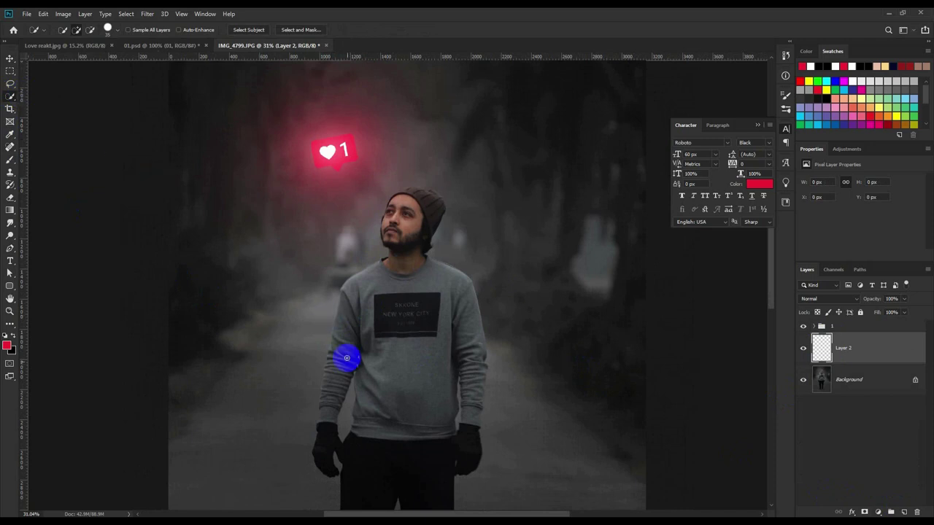
drag(324, 458, 323, 443)
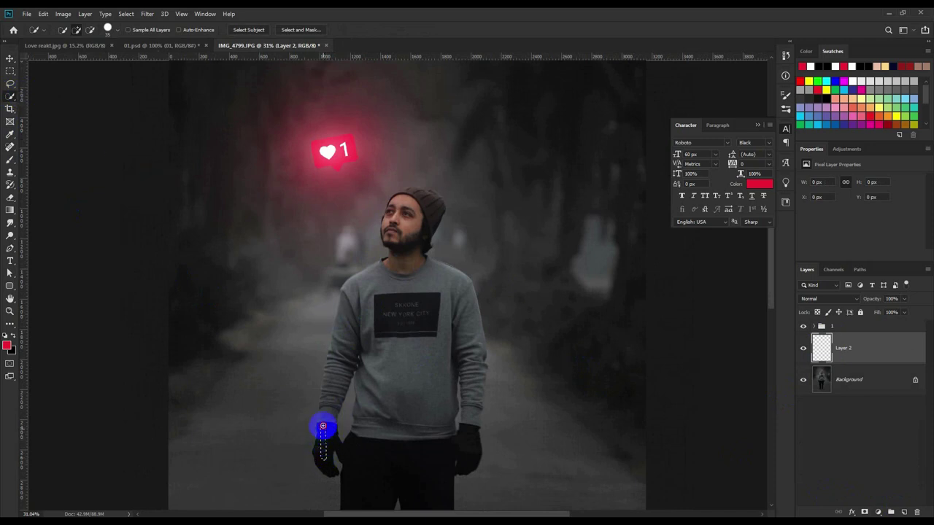
click(822, 380)
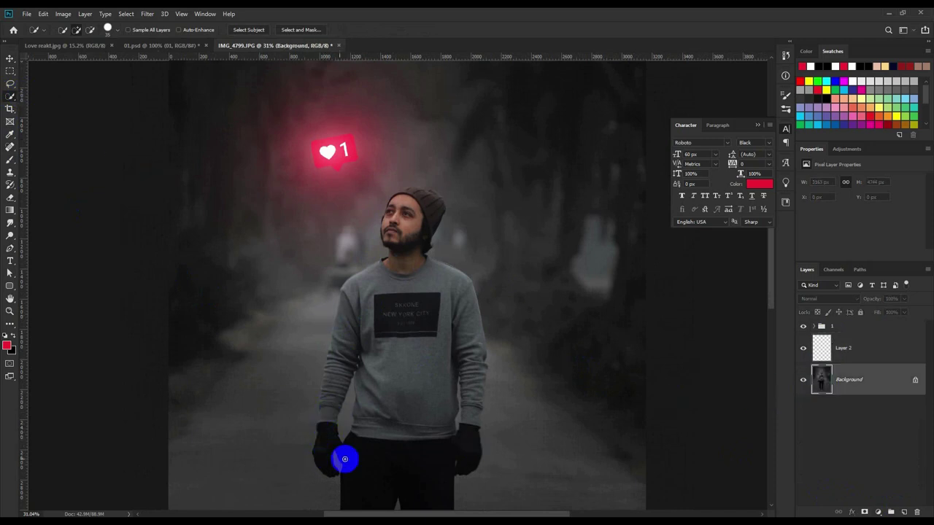
drag(345, 459, 322, 428)
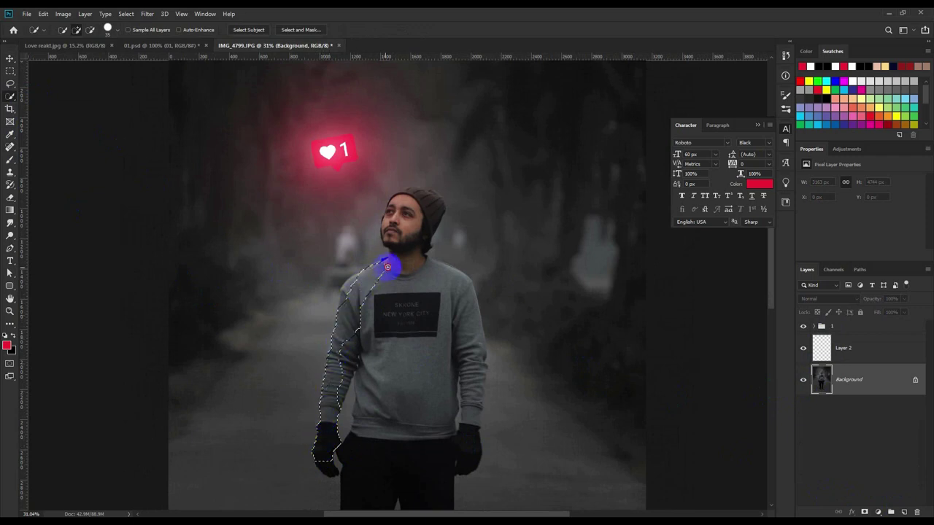
drag(387, 267, 423, 267)
drag(470, 331, 472, 367)
mouse_move(472, 409)
mouse_down()
mouse_move(371, 474)
mouse_move(362, 493)
mouse_up()
scroll(364, 484, down, 3)
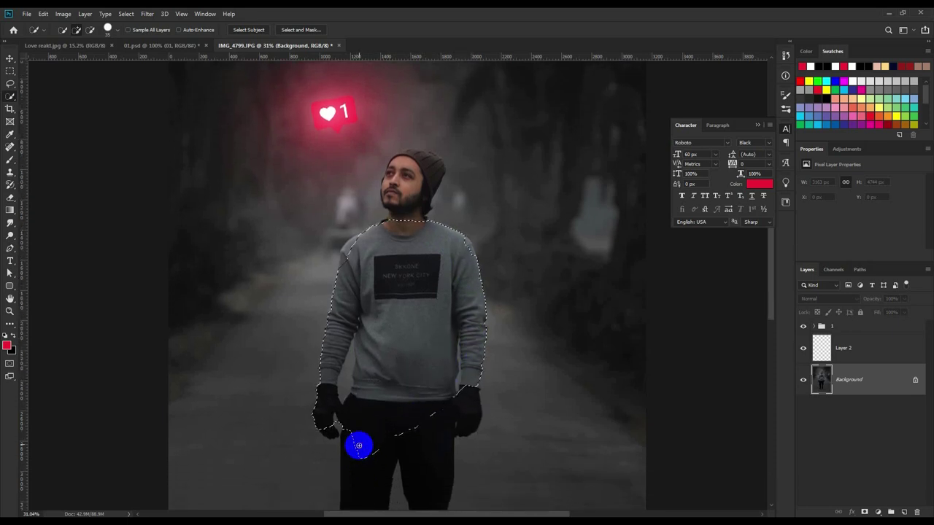
mouse_move(373, 478)
mouse_down()
mouse_move(427, 438)
mouse_move(406, 434)
mouse_move(427, 474)
mouse_move(396, 281)
mouse_up()
drag(397, 229, 397, 195)
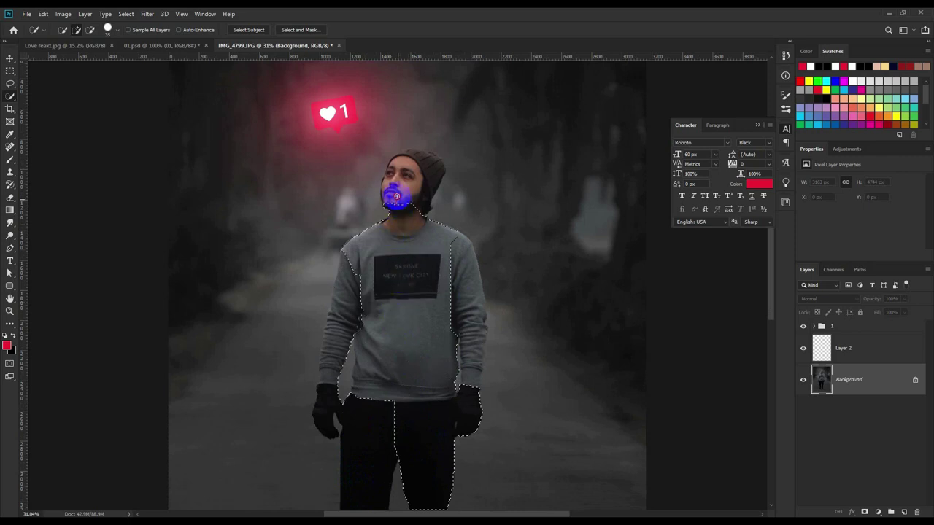
mouse_move(425, 161)
mouse_down()
mouse_move(343, 302)
mouse_move(335, 344)
mouse_up()
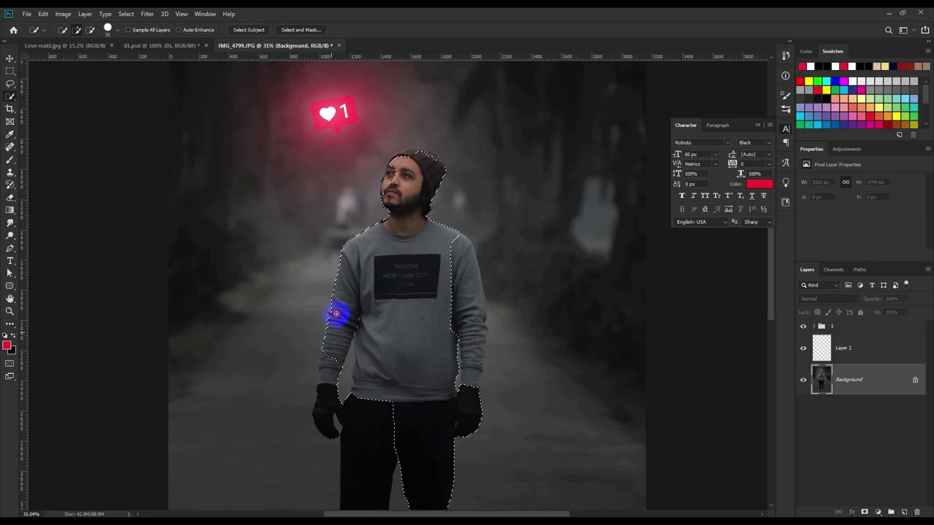
mouse_move(326, 399)
mouse_down()
mouse_move(462, 387)
mouse_move(469, 291)
mouse_up()
- Add the cheek, jaw, left eye, forehead and beanie top to the man's selection
scroll(371, 173, up, 1)
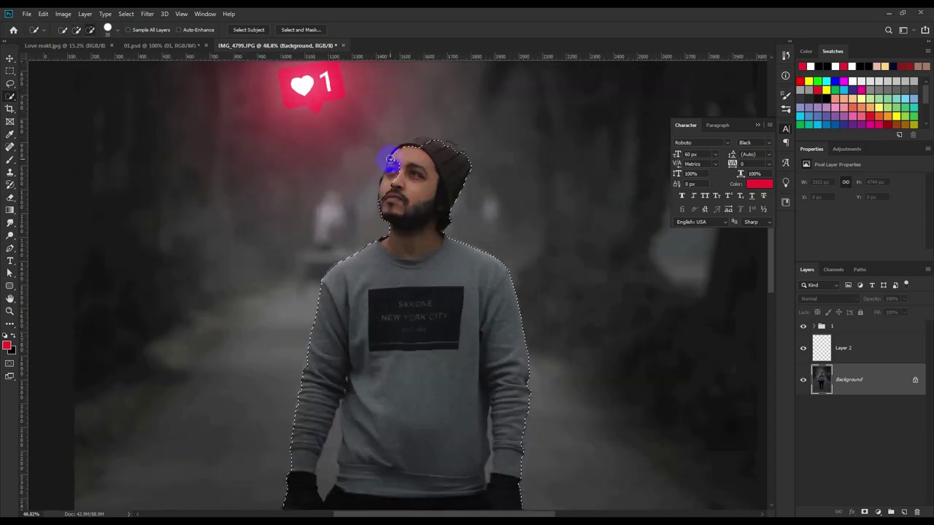
scroll(327, 88, up, 2)
scroll(396, 150, up, 2)
drag(388, 288, 377, 241)
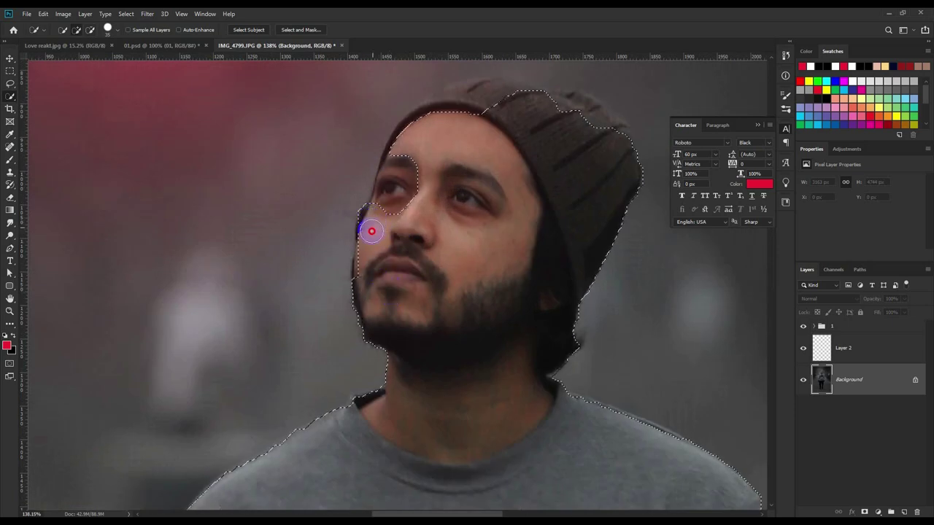
drag(374, 242, 369, 270)
drag(392, 209, 402, 157)
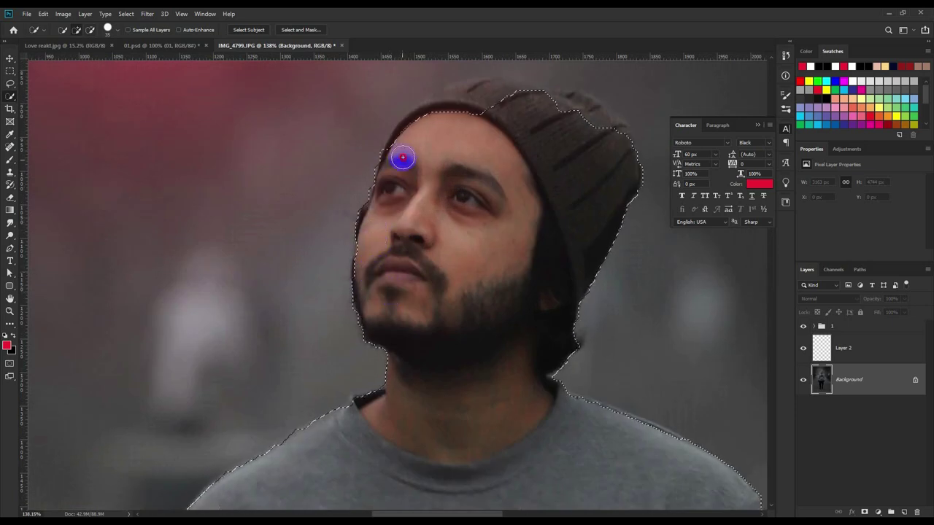
mouse_move(422, 121)
mouse_down()
mouse_move(525, 100)
mouse_move(574, 110)
mouse_move(444, 104)
mouse_move(492, 89)
mouse_up()
click(599, 159)
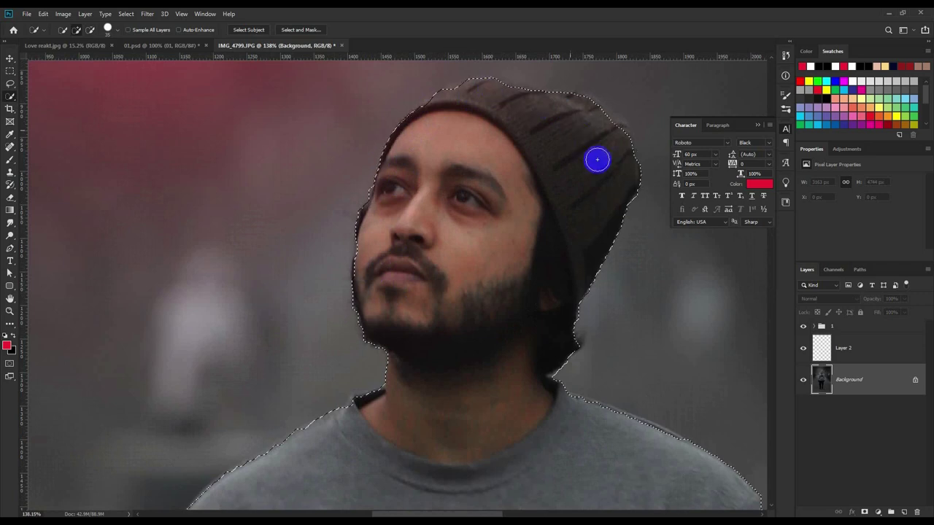
mouse_move(382, 200)
mouse_down()
mouse_move(367, 265)
mouse_move(391, 342)
mouse_up()
- Check the Love reakt.jpg reference, then refine the selection around the hat
click(88, 45)
scroll(418, 159, up, 5)
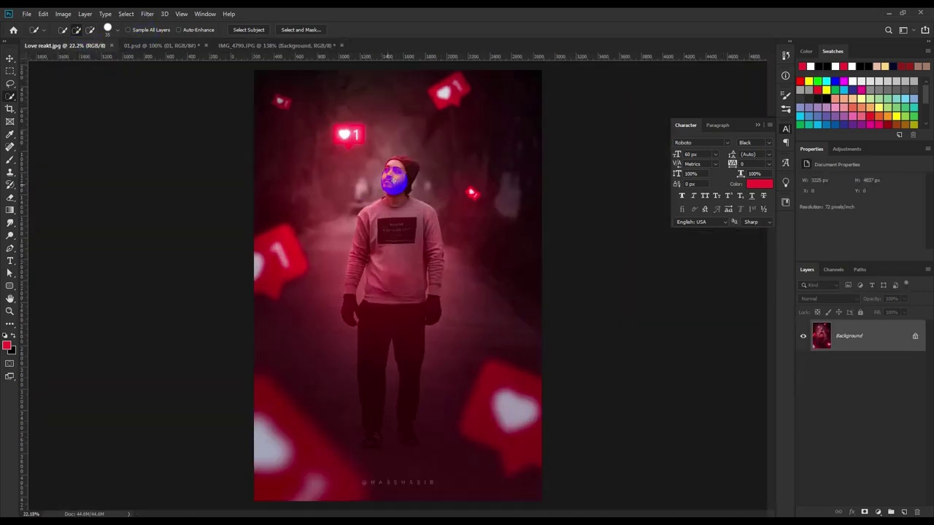
scroll(398, 146, up, 2)
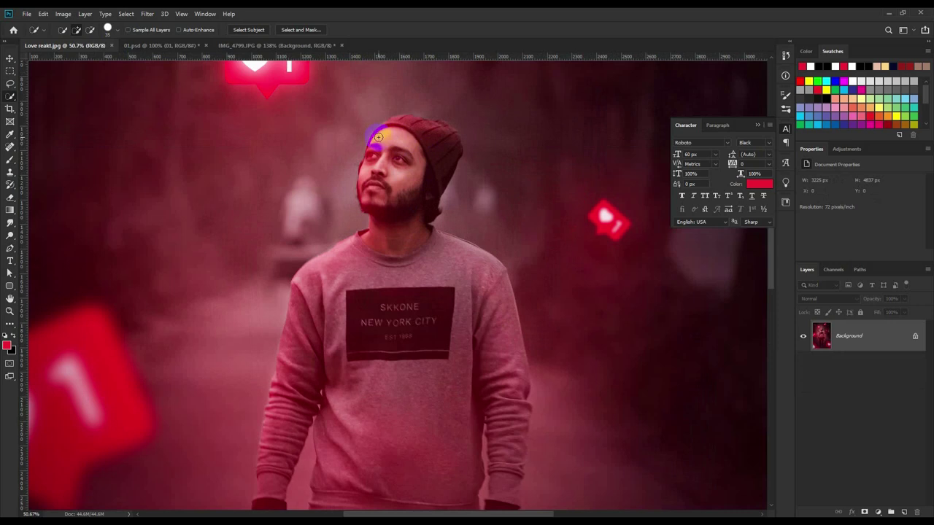
click(284, 46)
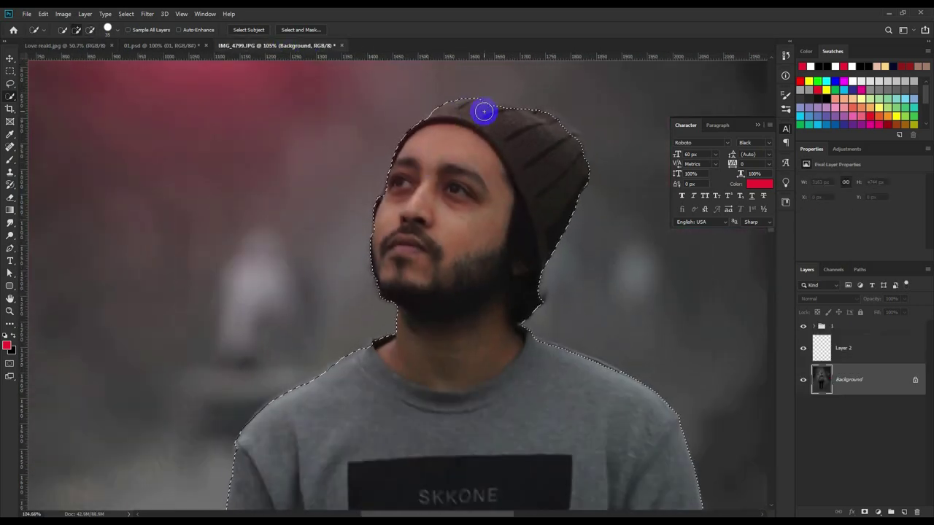
mouse_move(484, 111)
mouse_down()
mouse_move(496, 115)
mouse_move(425, 117)
mouse_up()
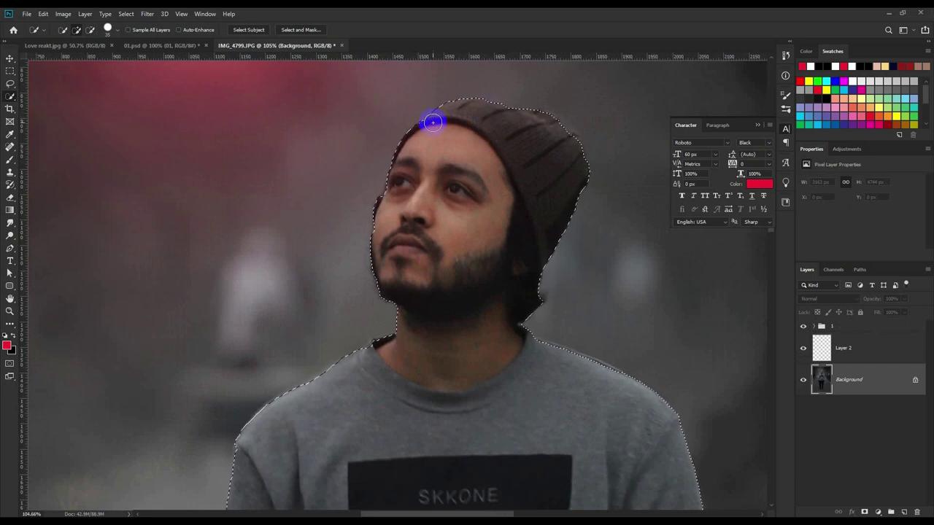
- Refine the sweatshirt and glove selection, excluding gaps between arms and body
scroll(407, 316, down, 1)
scroll(407, 316, down, 1)
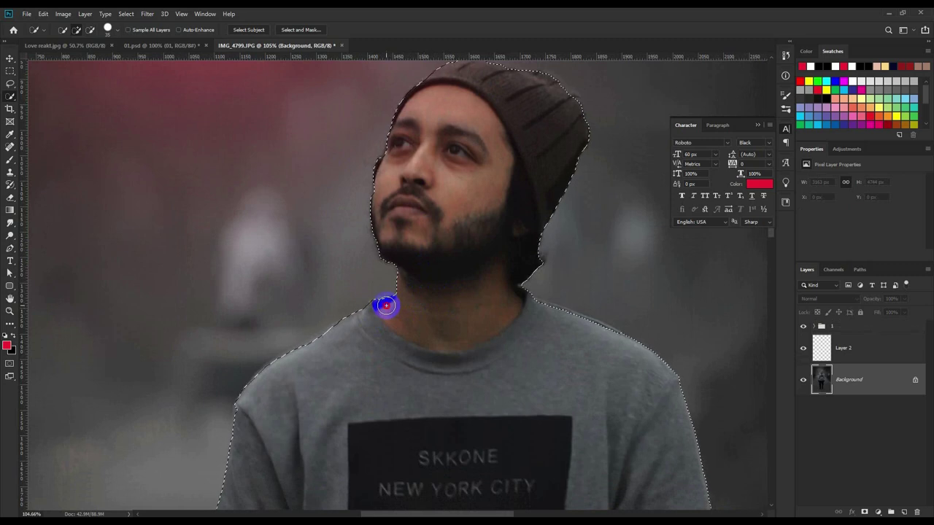
scroll(396, 319, down, 2)
drag(380, 381, 392, 179)
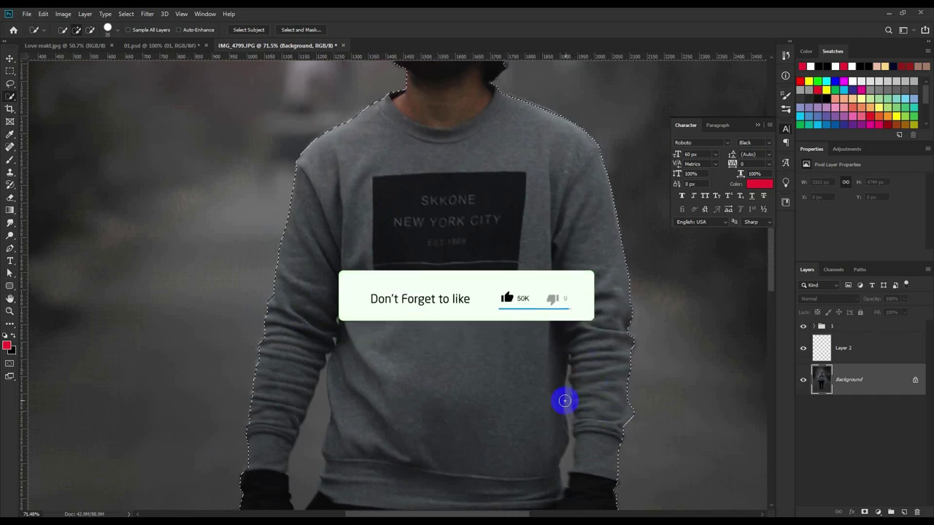
scroll(540, 328, down, 5)
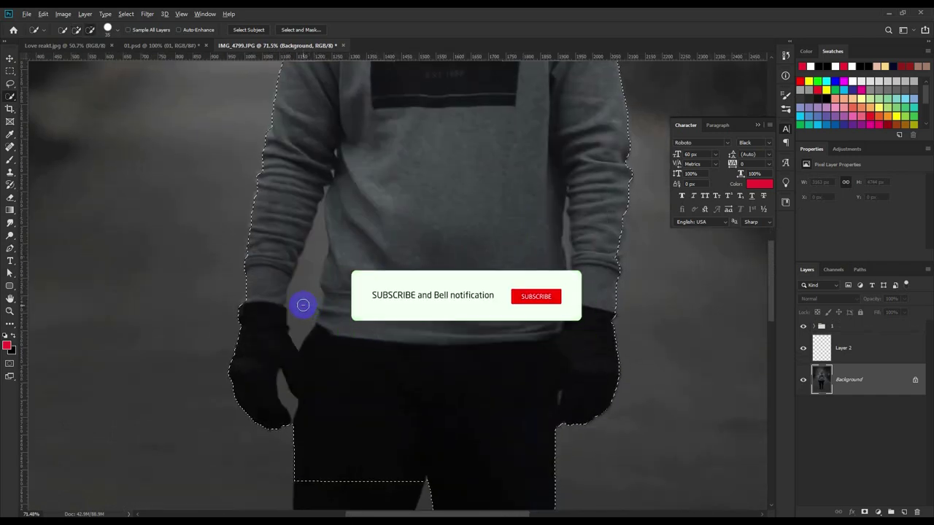
drag(303, 305, 319, 234)
mouse_move(309, 301)
mouse_down()
mouse_move(278, 389)
mouse_move(286, 397)
mouse_up()
scroll(319, 304, up, 3)
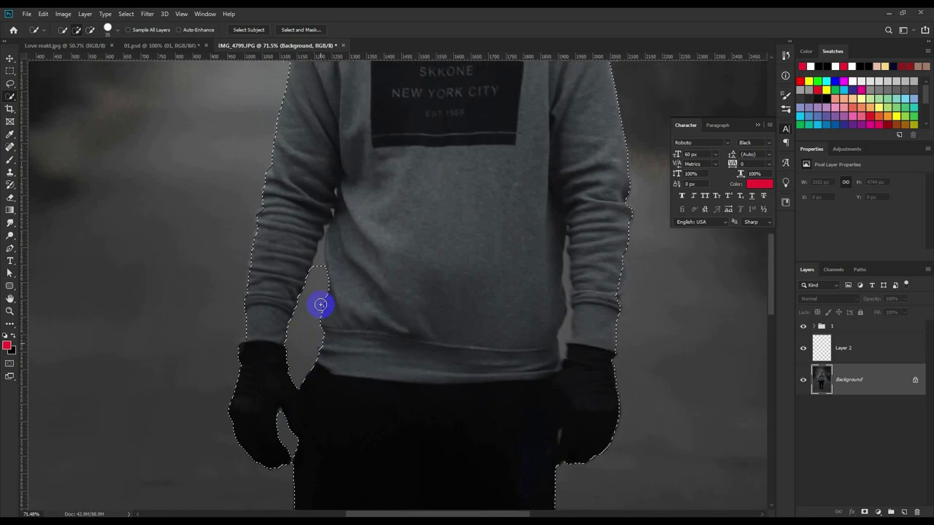
mouse_move(321, 305)
mouse_down()
mouse_move(336, 285)
mouse_move(320, 250)
mouse_up()
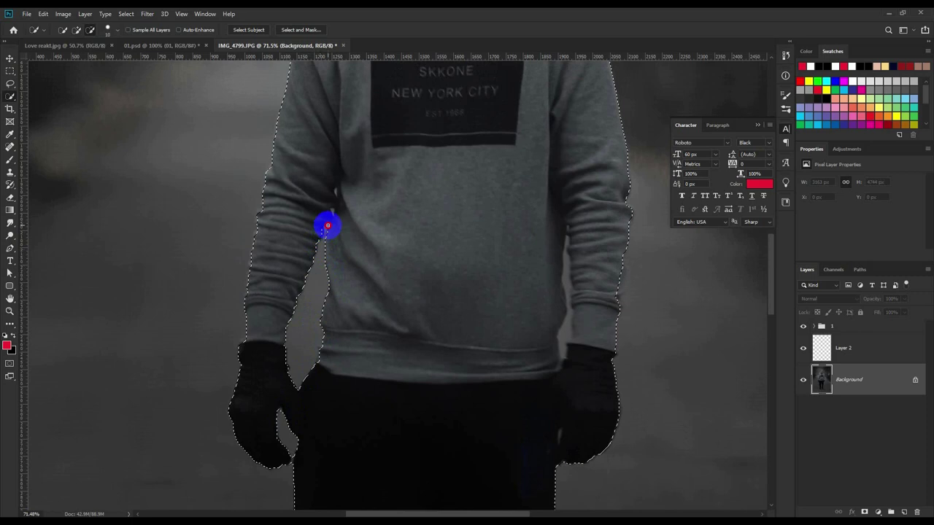
mouse_move(327, 226)
mouse_down()
mouse_move(559, 350)
mouse_move(563, 331)
mouse_up()
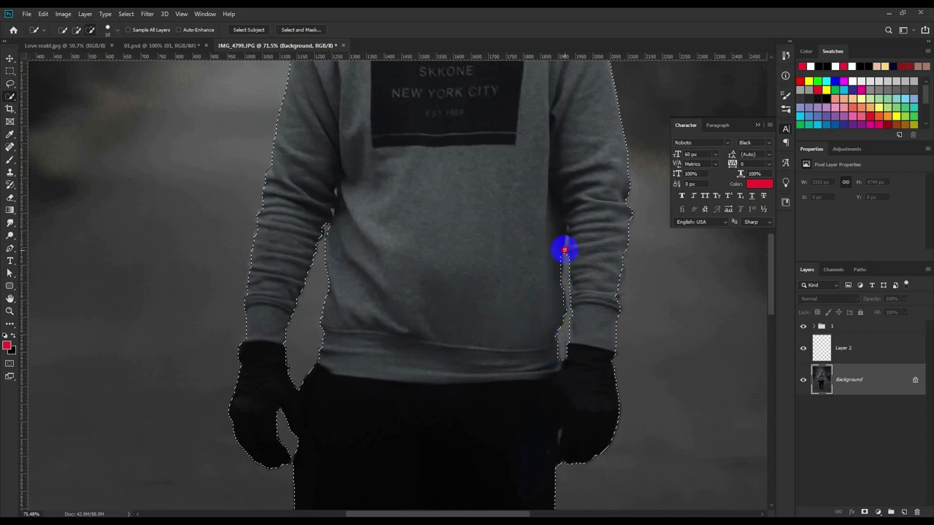
scroll(561, 330, down, 5)
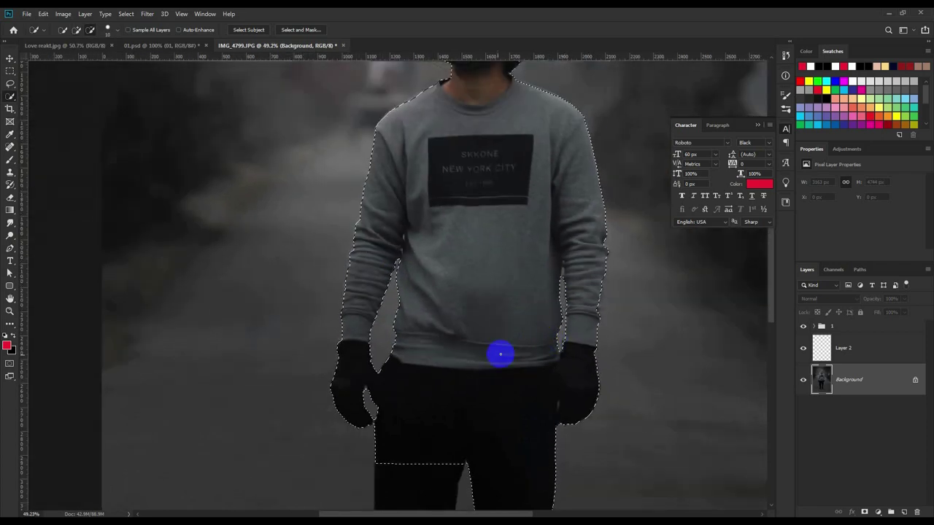
- On Layer 2, paint red glow with a 900 px brush over the left arm, glove and sweatshirt
click(861, 353)
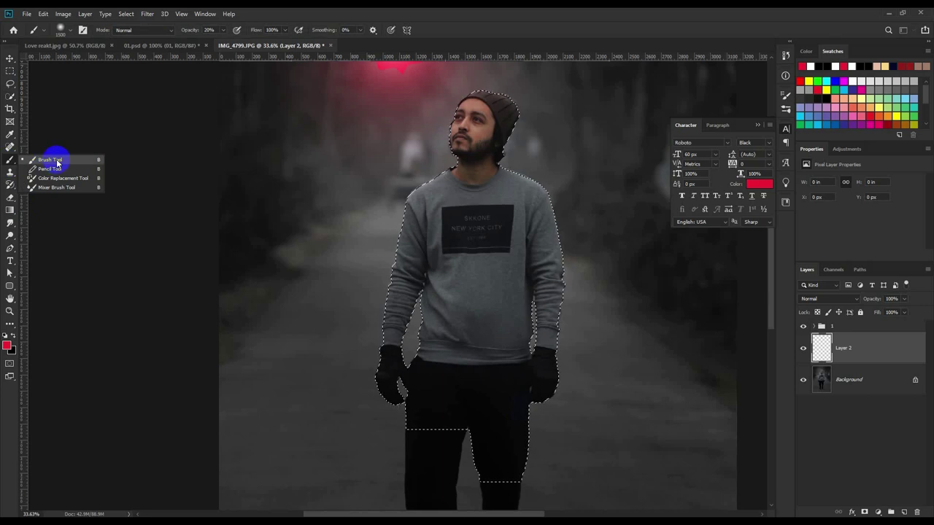
click(54, 159)
drag(408, 274, 336, 335)
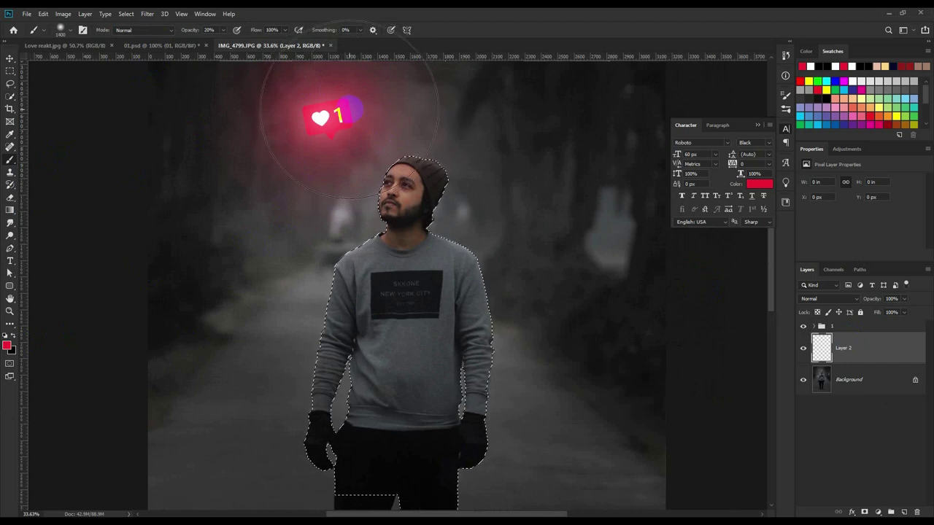
key(bracketleft)
key(bracketleft)
key(bracketleft)
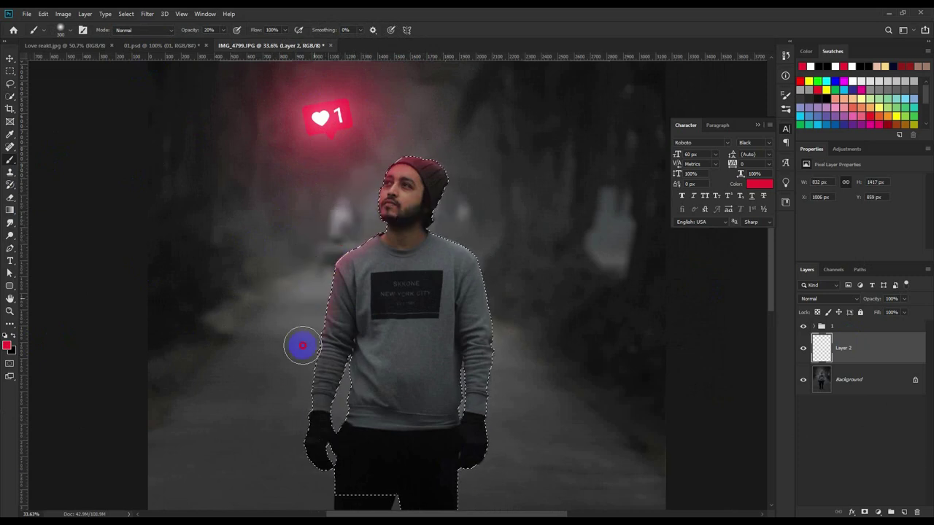
mouse_move(303, 346)
mouse_down()
mouse_move(292, 358)
mouse_move(278, 459)
mouse_move(326, 505)
mouse_up()
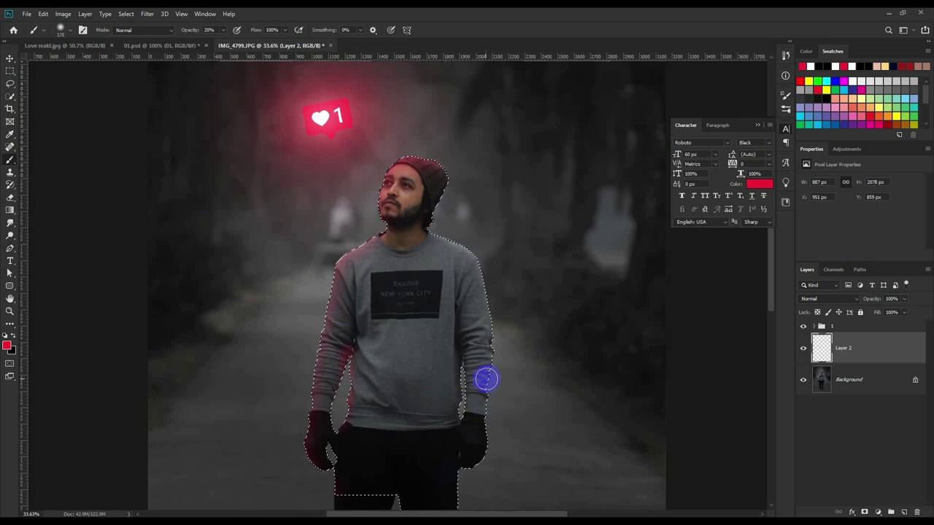
click(389, 373)
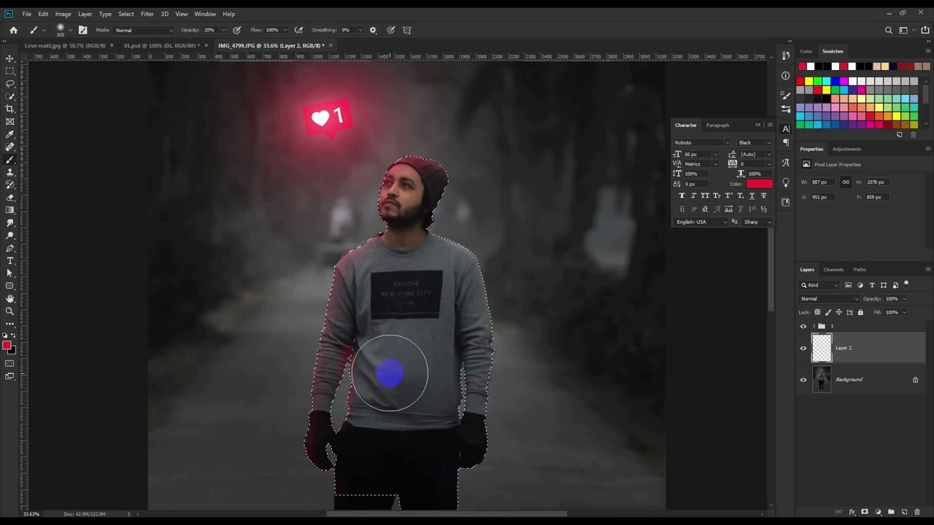
mouse_move(389, 373)
mouse_down()
mouse_move(358, 285)
mouse_move(431, 411)
mouse_move(416, 428)
mouse_move(400, 275)
mouse_move(351, 214)
mouse_move(302, 219)
mouse_move(370, 119)
mouse_move(427, 112)
mouse_move(348, 146)
mouse_move(329, 251)
mouse_move(299, 267)
mouse_move(293, 310)
mouse_move(248, 392)
mouse_move(267, 394)
mouse_move(272, 312)
mouse_move(256, 294)
mouse_move(287, 440)
mouse_move(259, 419)
mouse_move(245, 323)
mouse_up()
scroll(287, 440, down, 2)
scroll(245, 323, up, 2)
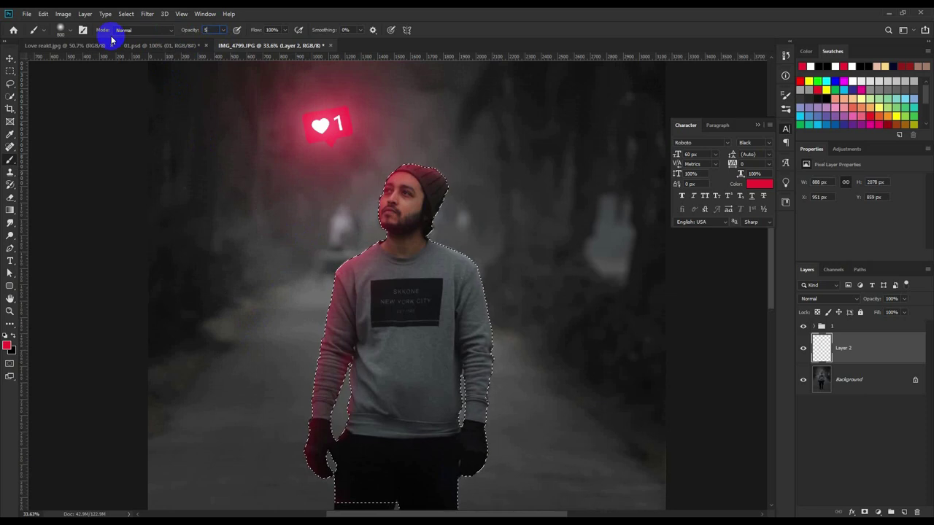
- Brush faint 5% red strokes with a smaller brush over the sweatshirt and the man's right side
mouse_move(378, 267)
mouse_down()
mouse_move(373, 283)
mouse_move(408, 417)
mouse_move(394, 328)
mouse_move(464, 424)
mouse_up()
mouse_move(435, 262)
mouse_down()
mouse_move(433, 356)
mouse_move(524, 256)
mouse_up()
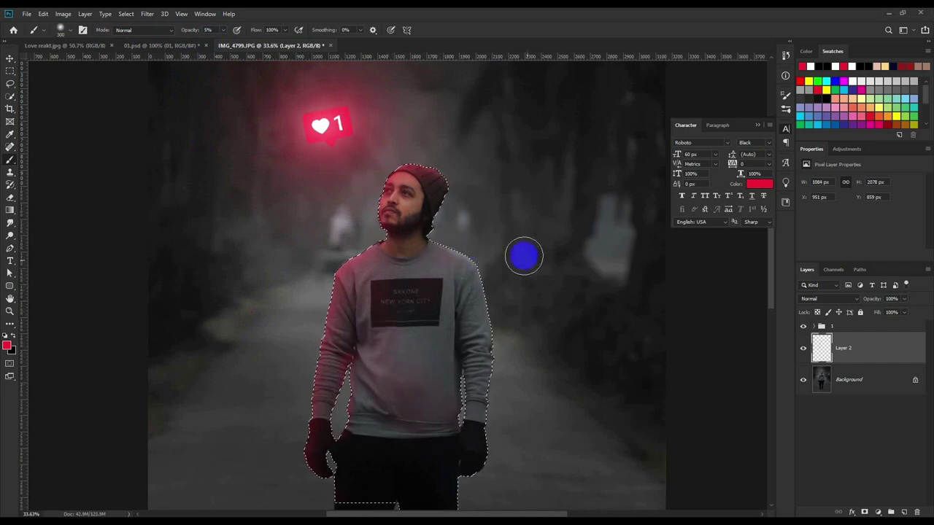
mouse_move(516, 328)
mouse_down()
mouse_move(530, 381)
mouse_move(496, 313)
mouse_move(533, 394)
mouse_move(461, 214)
mouse_move(423, 411)
mouse_move(363, 390)
mouse_move(392, 471)
mouse_move(346, 438)
mouse_up()
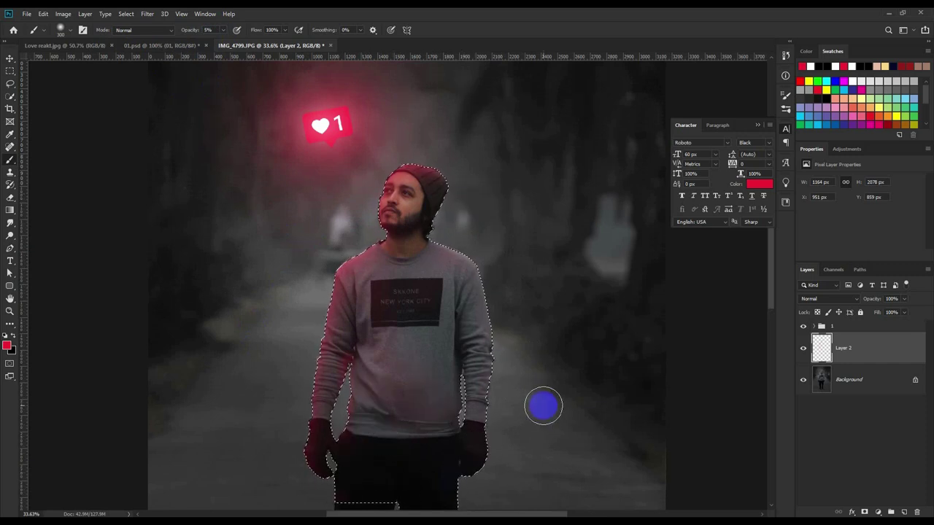
mouse_move(543, 407)
mouse_down()
mouse_move(528, 456)
mouse_move(448, 340)
mouse_move(415, 313)
mouse_move(417, 377)
mouse_move(403, 392)
mouse_move(408, 465)
mouse_move(357, 422)
mouse_up()
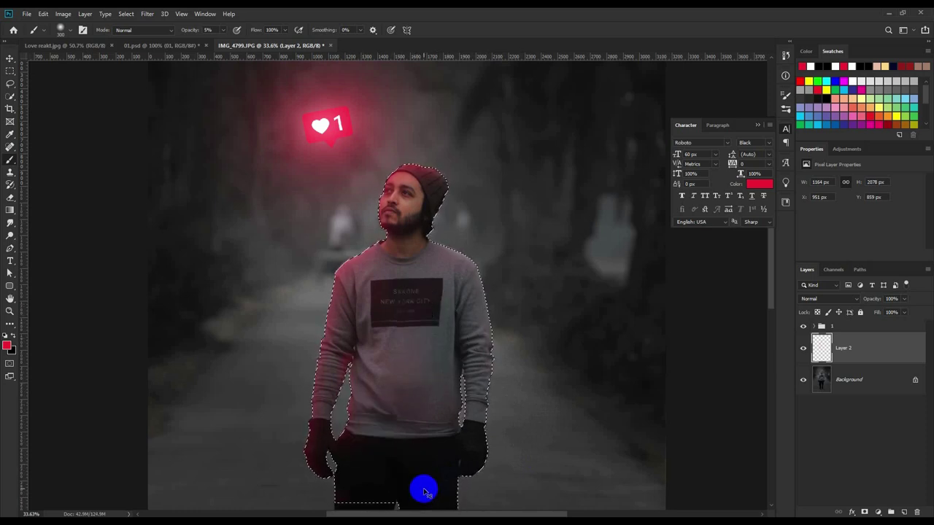
scroll(484, 267, down, 2)
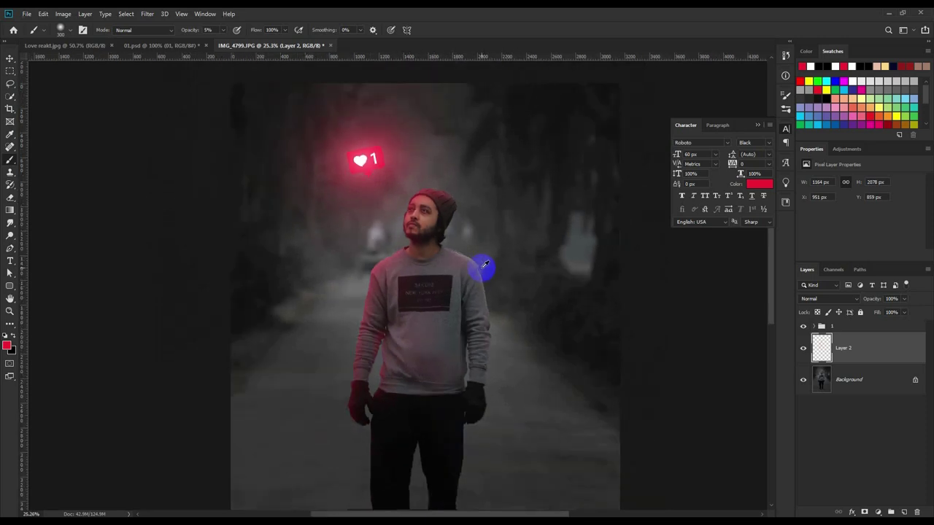
scroll(484, 267, up, 3)
scroll(483, 267, up, 1)
- Compare Layer 2 on and off, then duplicate it as Layer 2 copy
click(803, 348)
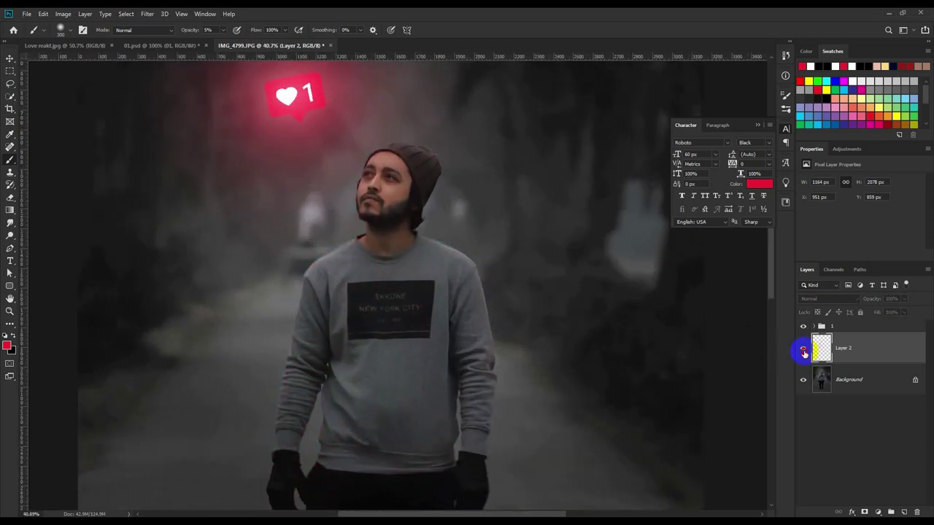
click(803, 349)
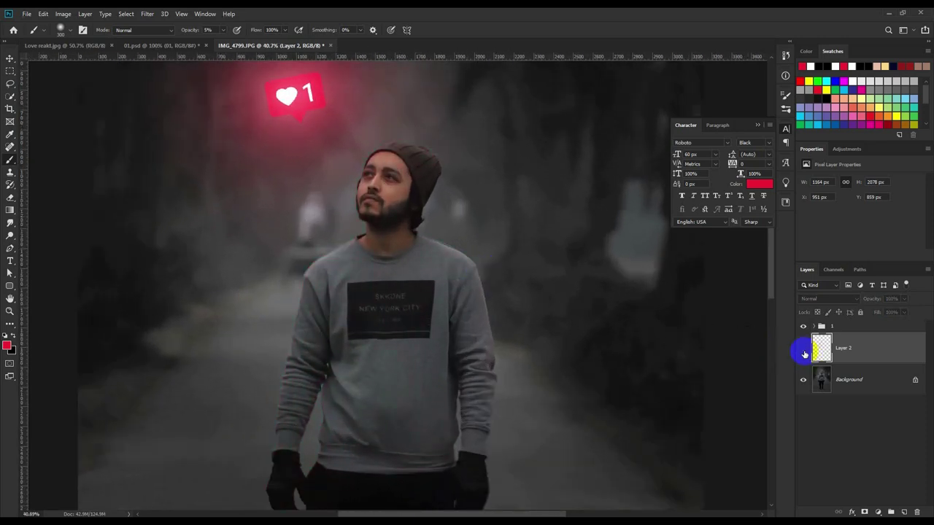
right_click(840, 350)
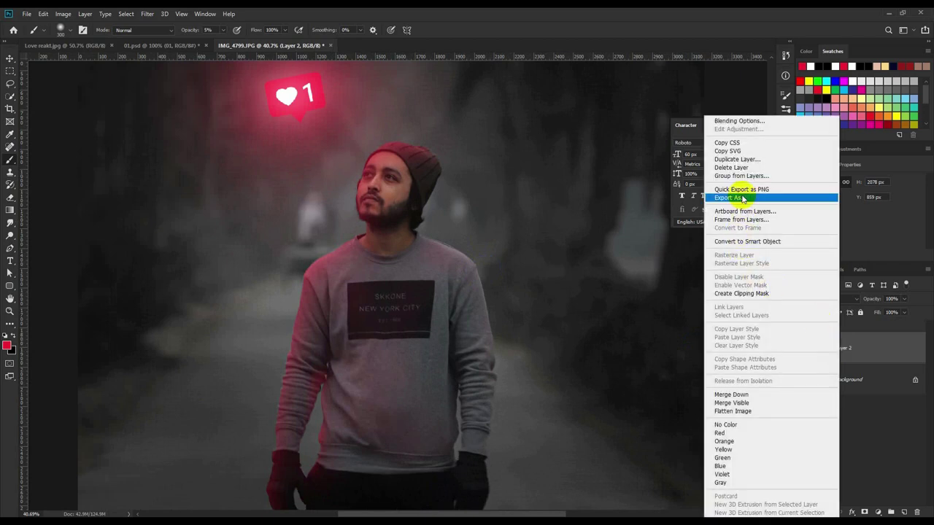
click(742, 159)
click(546, 153)
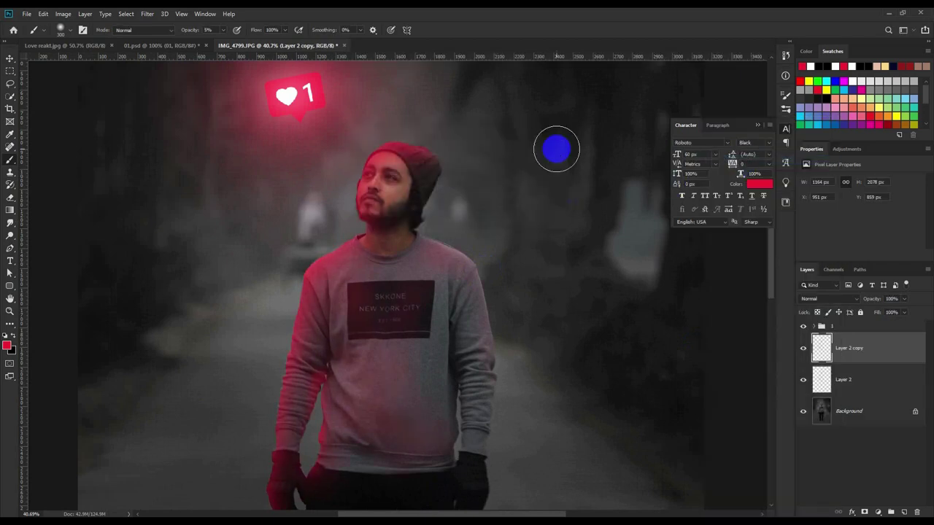
- Set Layer 2 copy to Darken blend mode at 76% opacity after trying other modes
click(832, 299)
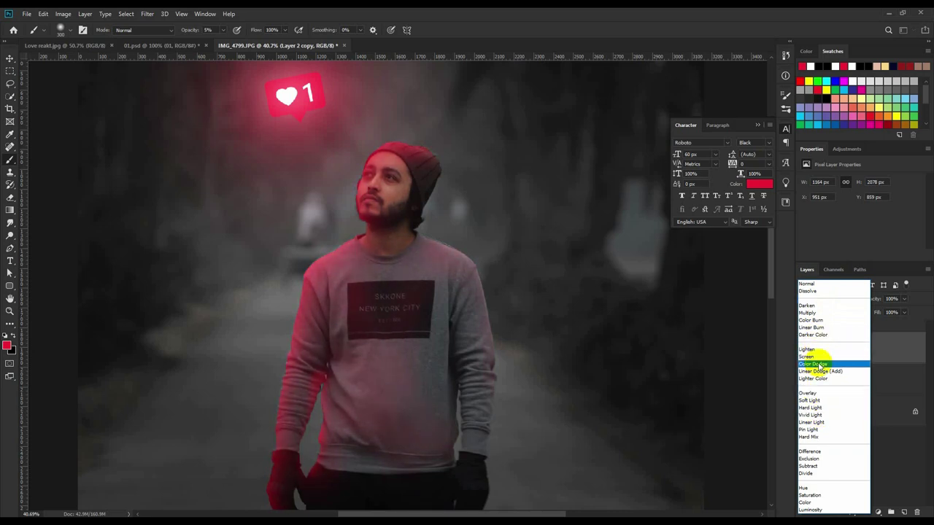
click(819, 365)
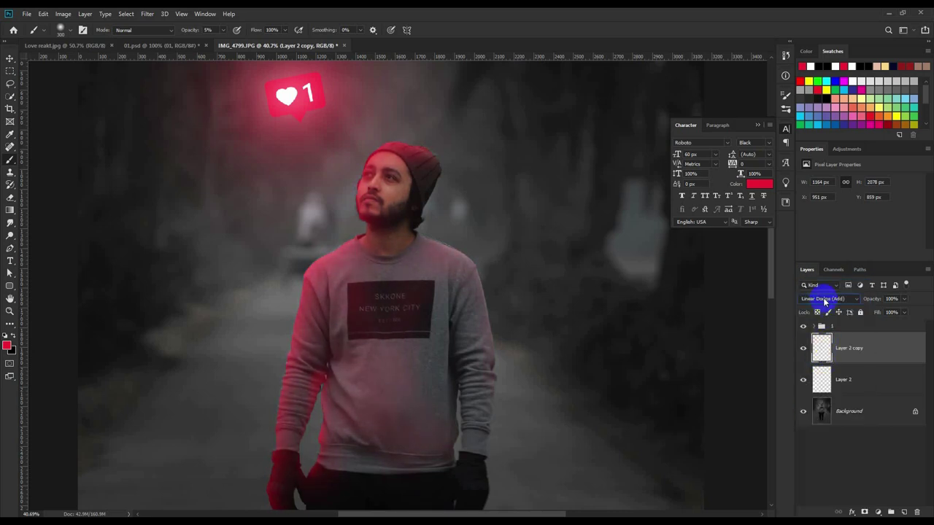
key(Down)
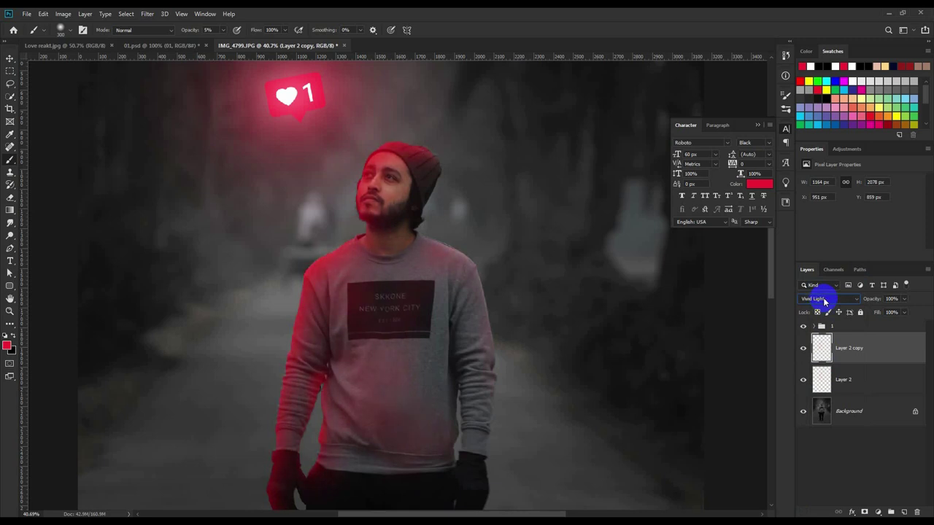
key(Down)
key(Down)
key(Down)
key(Down)
key(Down)
key(Down)
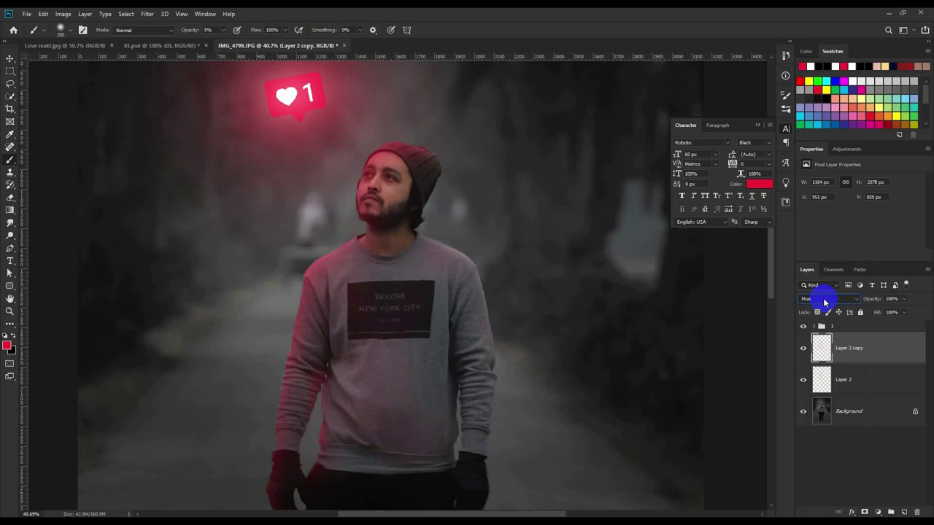
key(Down)
click(829, 303)
click(815, 310)
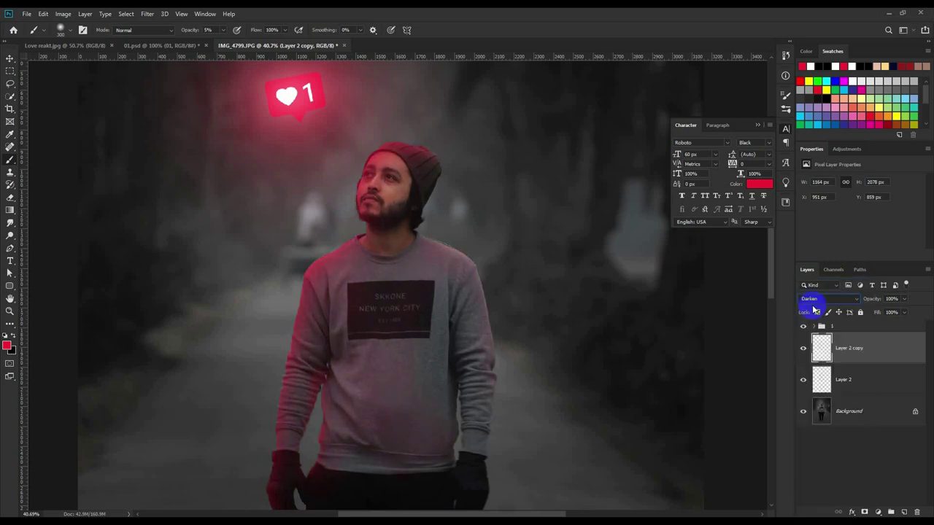
click(800, 349)
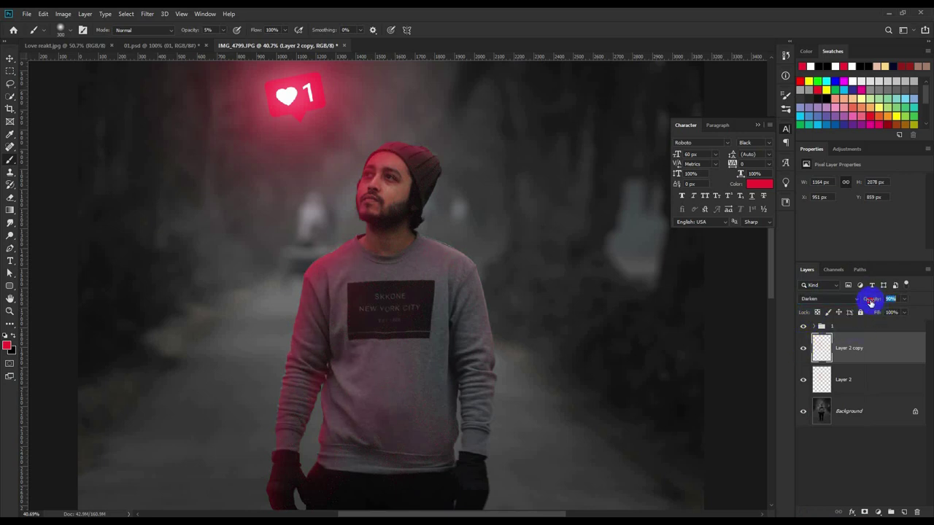
- Set up the Eraser as a small 67 px soft brush
click(9, 58)
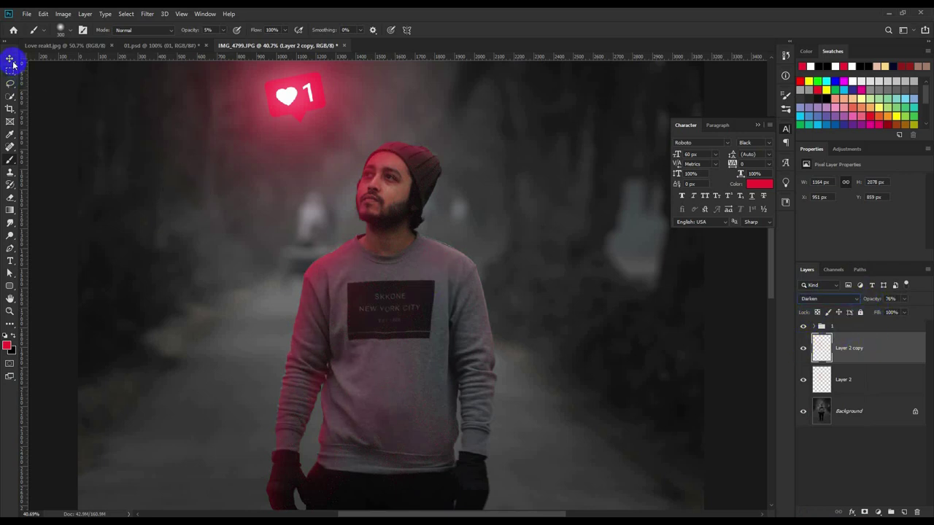
scroll(419, 336, down, 1)
scroll(340, 402, up, 5)
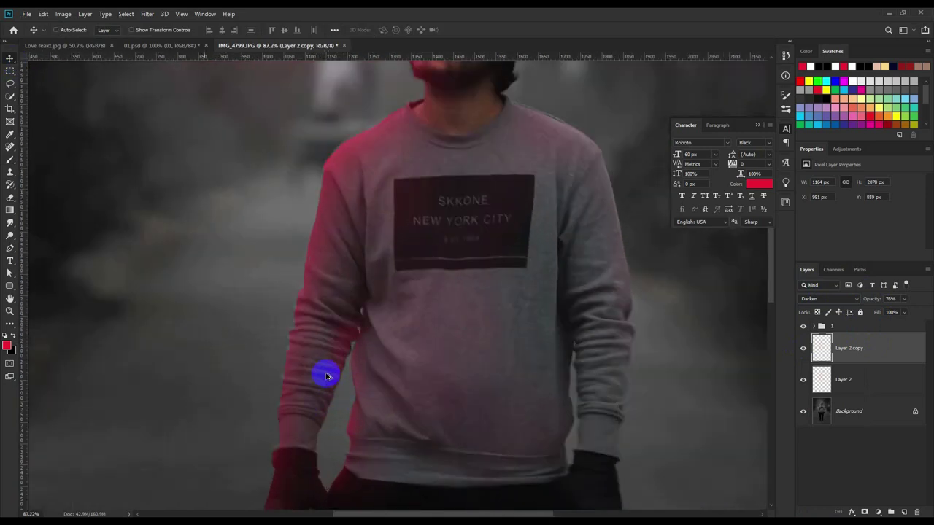
scroll(324, 375, up, 4)
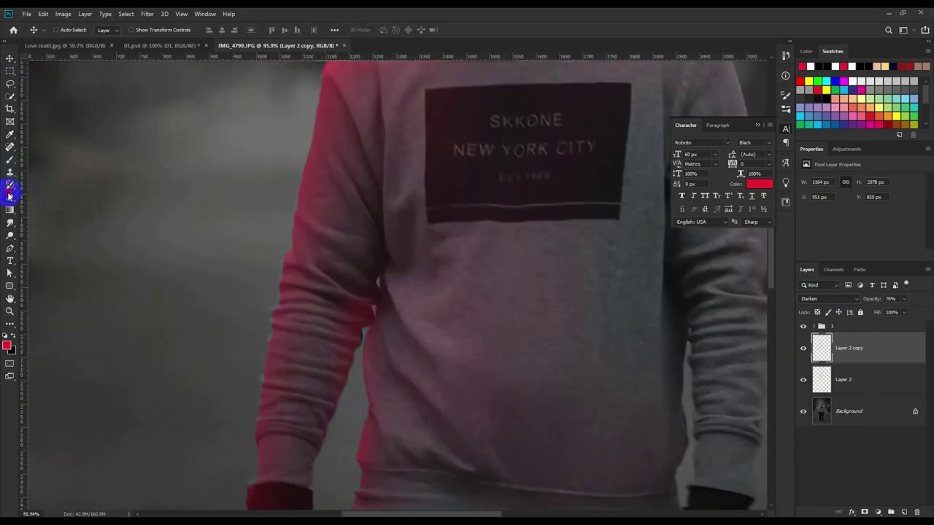
click(10, 196)
right_click(420, 303)
click(467, 278)
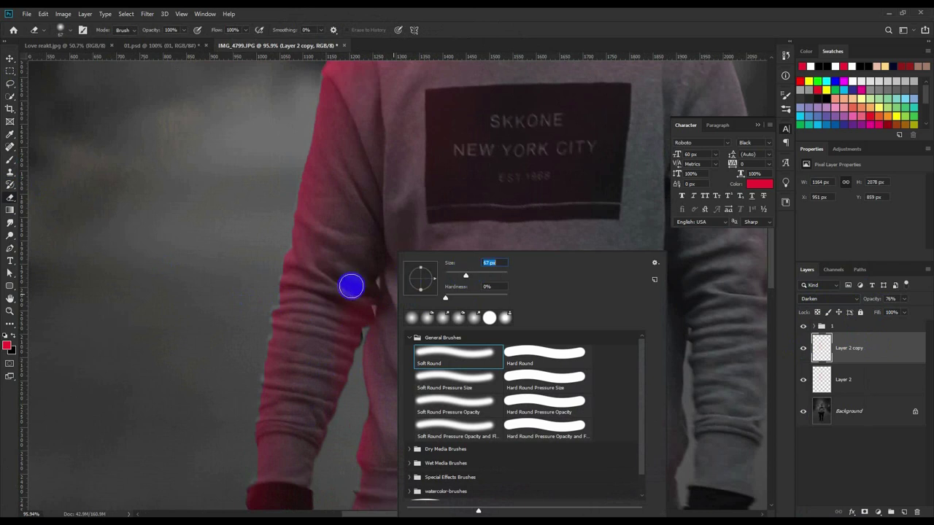
click(351, 286)
- Erase the red spill along the arm's inner edge on Layer 2 copy and Layer 2
drag(359, 287, 339, 359)
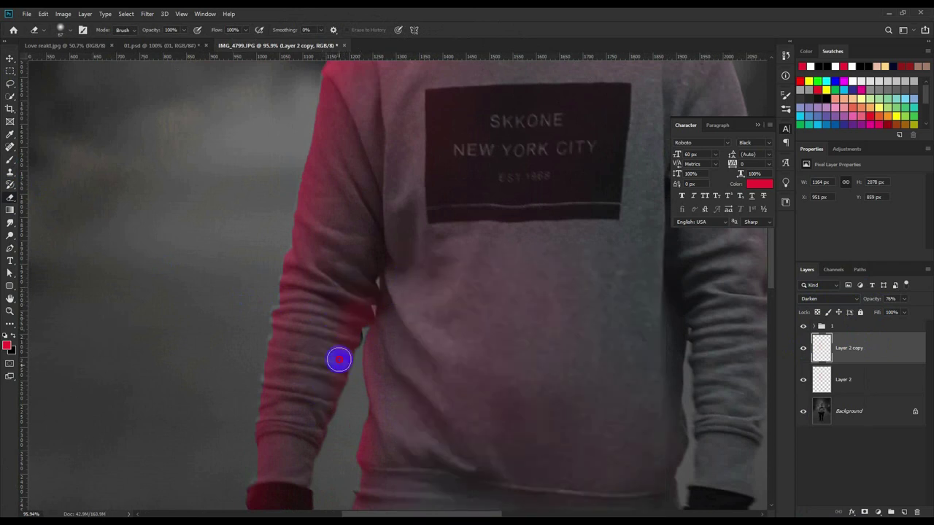
click(843, 379)
drag(342, 318, 346, 367)
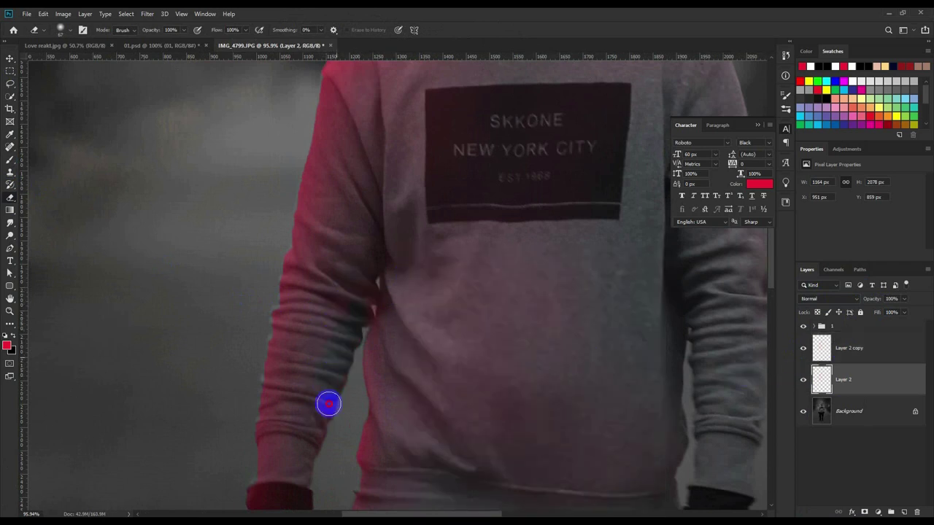
drag(328, 403, 326, 429)
drag(360, 286, 344, 391)
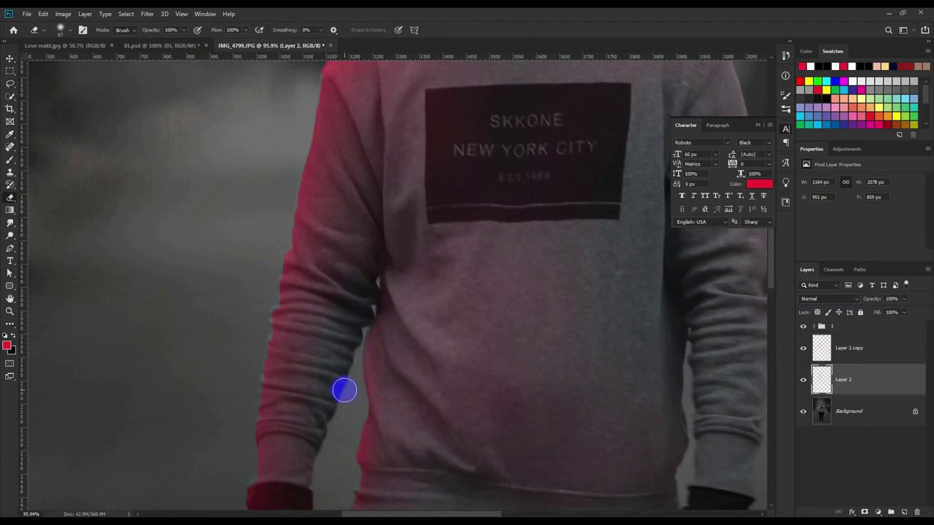
key(ctrl+z)
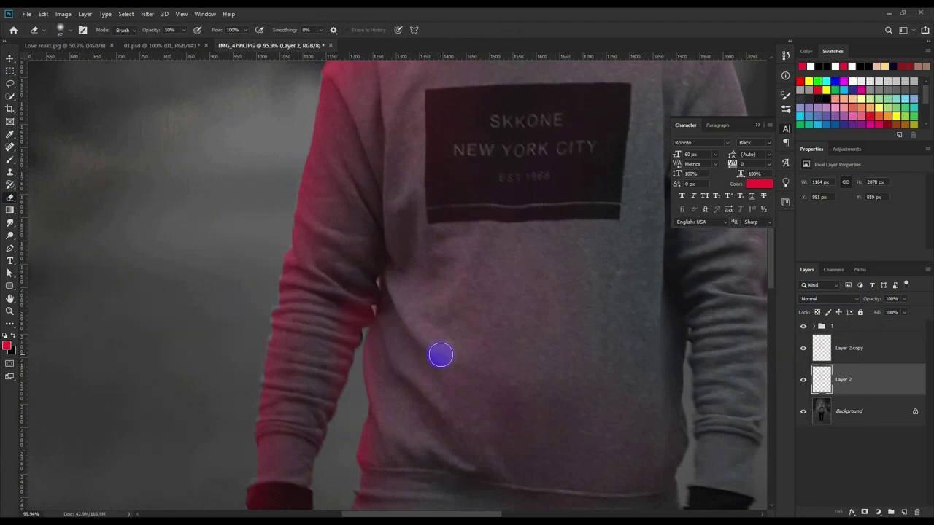
mouse_move(340, 377)
mouse_down()
mouse_move(334, 390)
mouse_move(365, 271)
mouse_up()
click(859, 343)
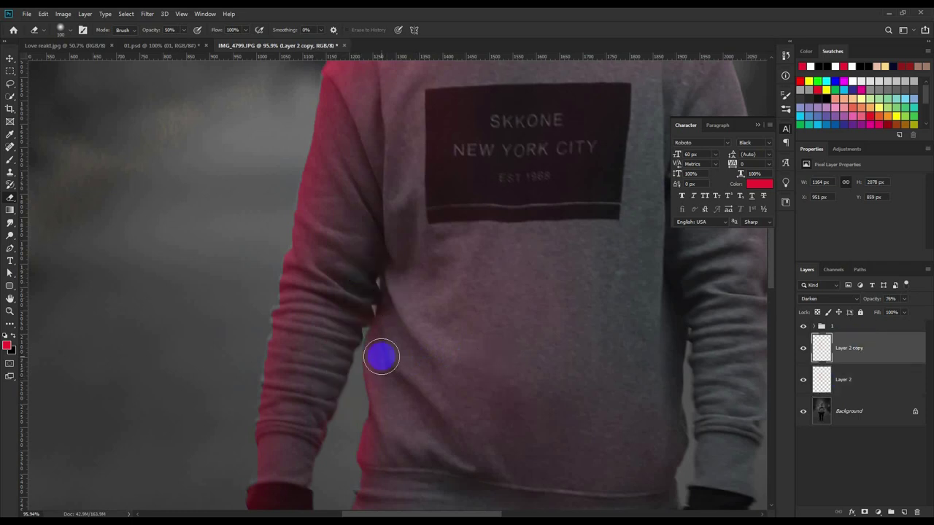
scroll(414, 310, down, 5)
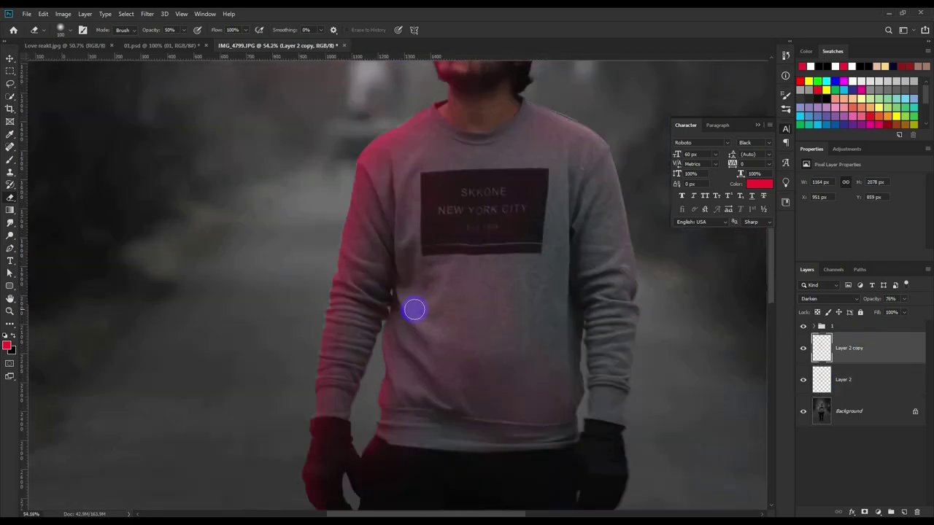
scroll(414, 310, down, 5)
scroll(414, 309, down, 2)
scroll(414, 309, up, 1)
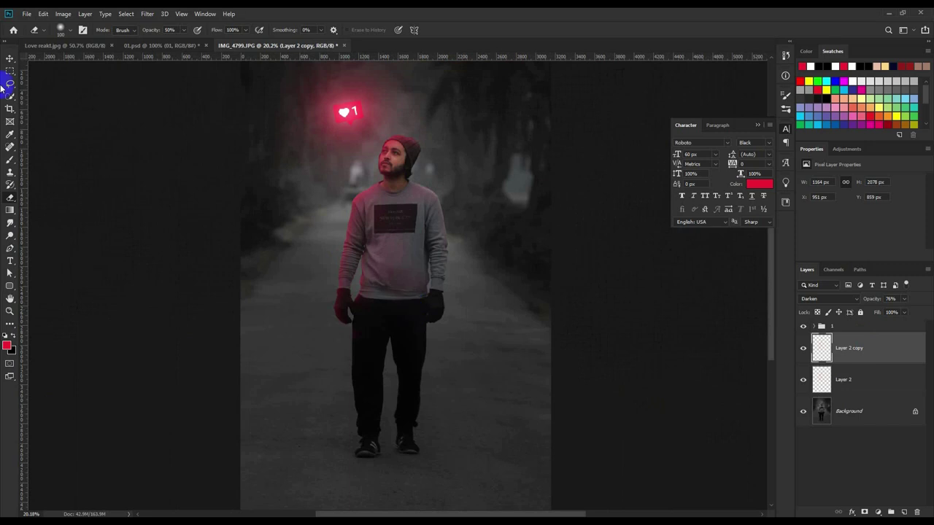
- Alt-drag a copy of the group 1 heart badge onto the man's chest
click(10, 59)
scroll(386, 215, up, 3)
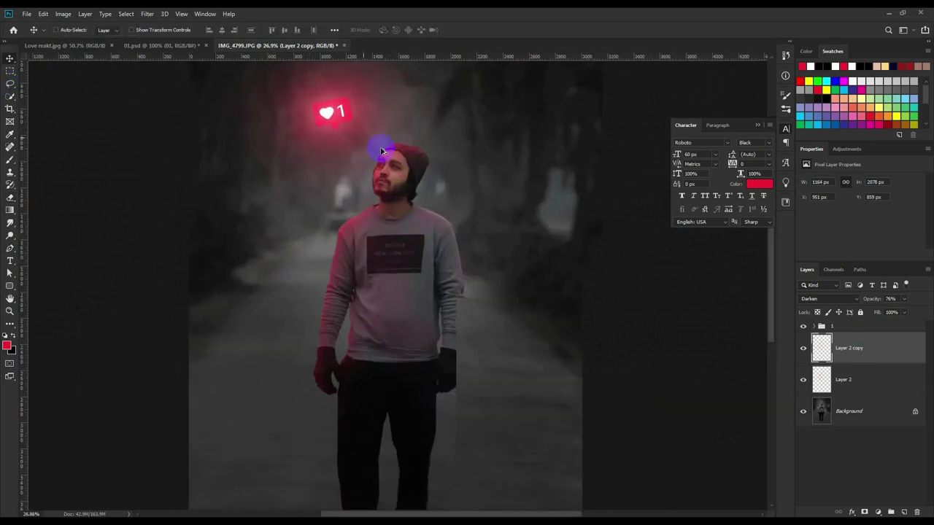
scroll(375, 145, up, 4)
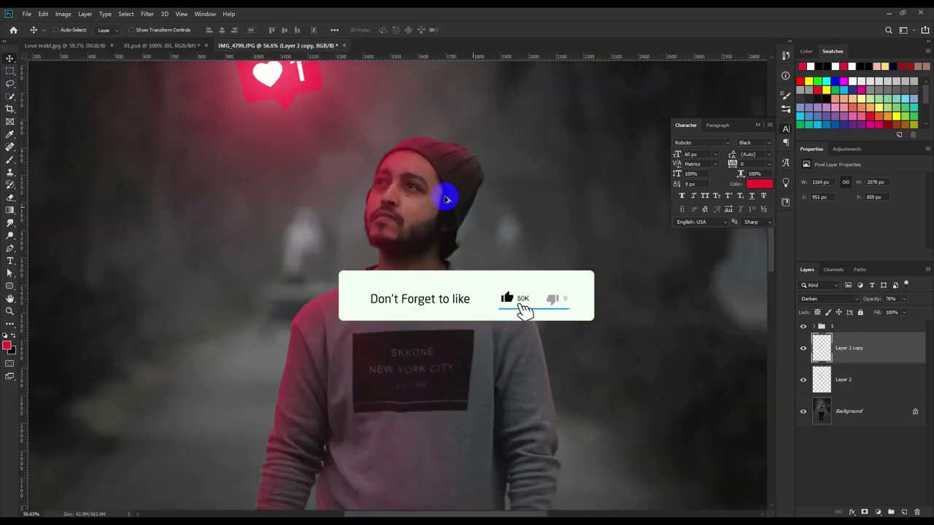
scroll(503, 333, down, 1)
scroll(502, 333, down, 6)
scroll(503, 333, down, 4)
scroll(503, 332, up, 2)
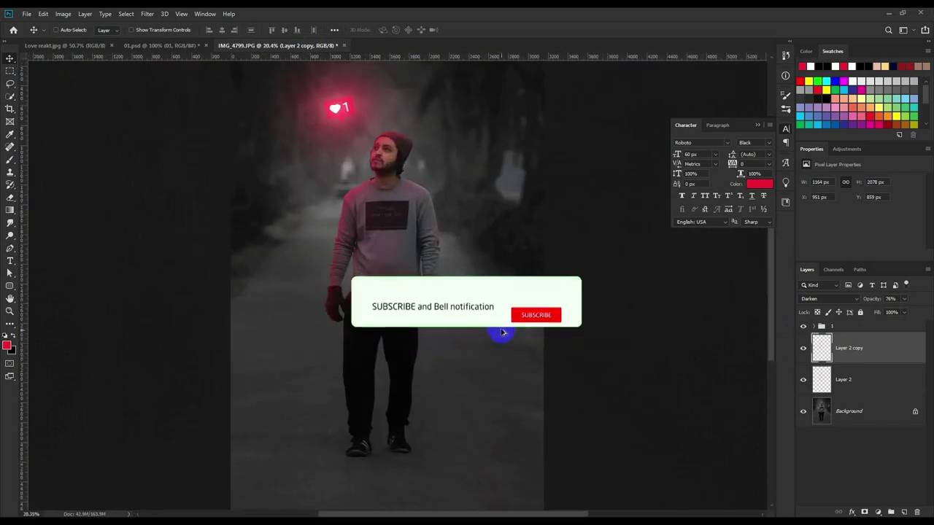
click(822, 326)
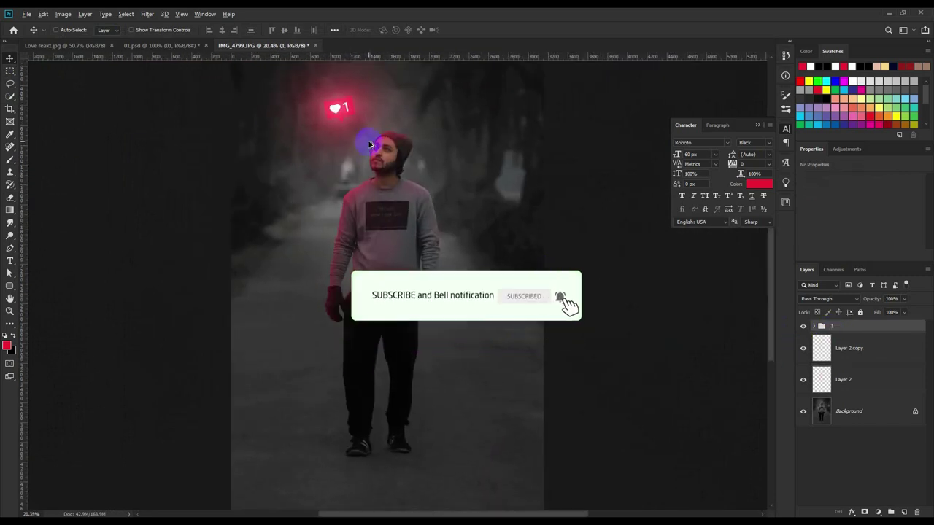
mouse_move(371, 142)
mouse_down()
mouse_move(385, 173)
mouse_move(388, 277)
mouse_up()
- Convert the copied badge to a Smart Object, cancel a trial rotation, then rasterize it
scroll(387, 277, down, 3)
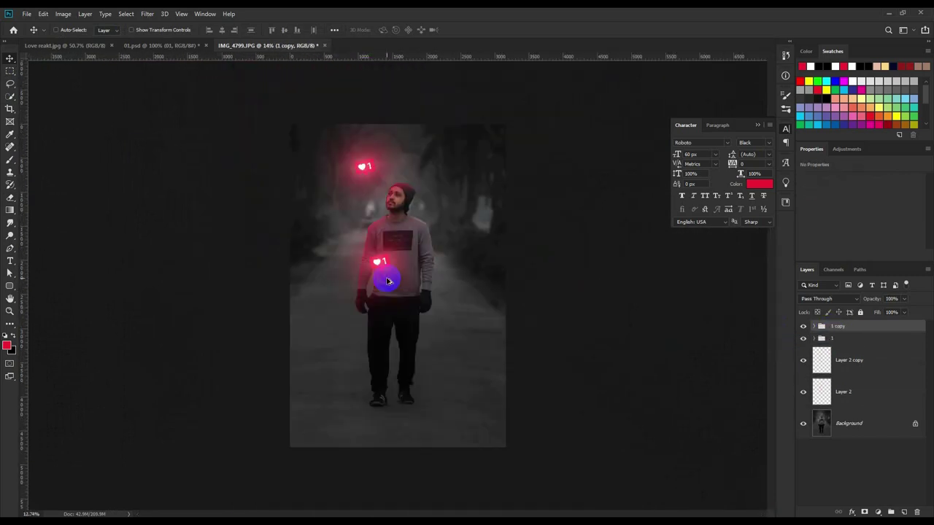
right_click(843, 324)
click(795, 267)
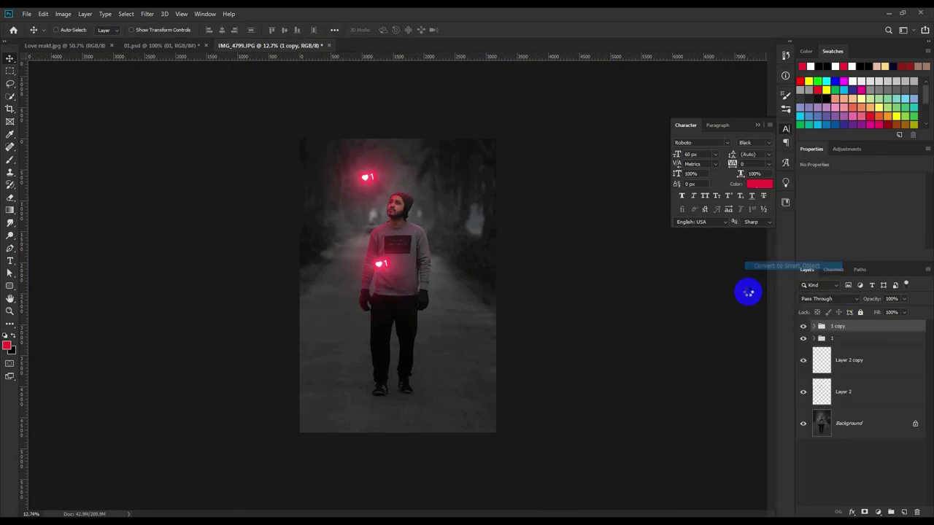
key(ctrl+t)
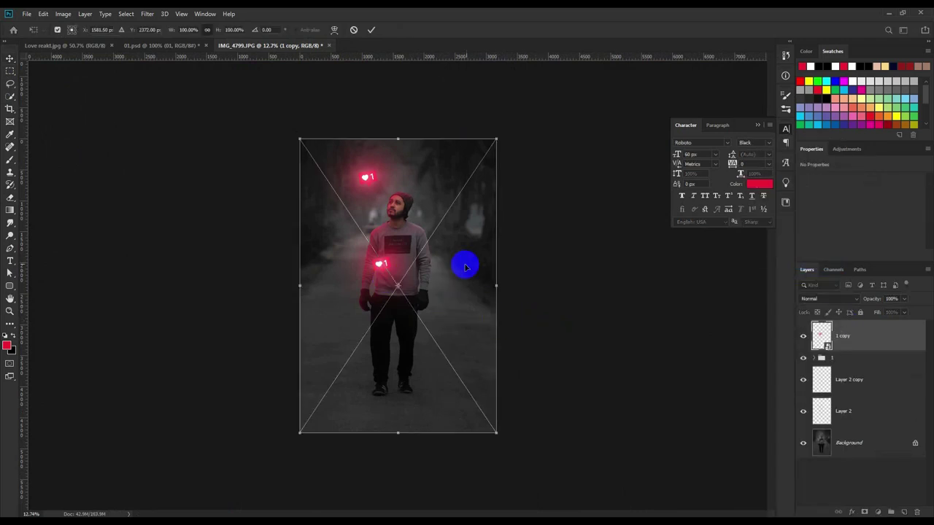
drag(516, 263, 525, 310)
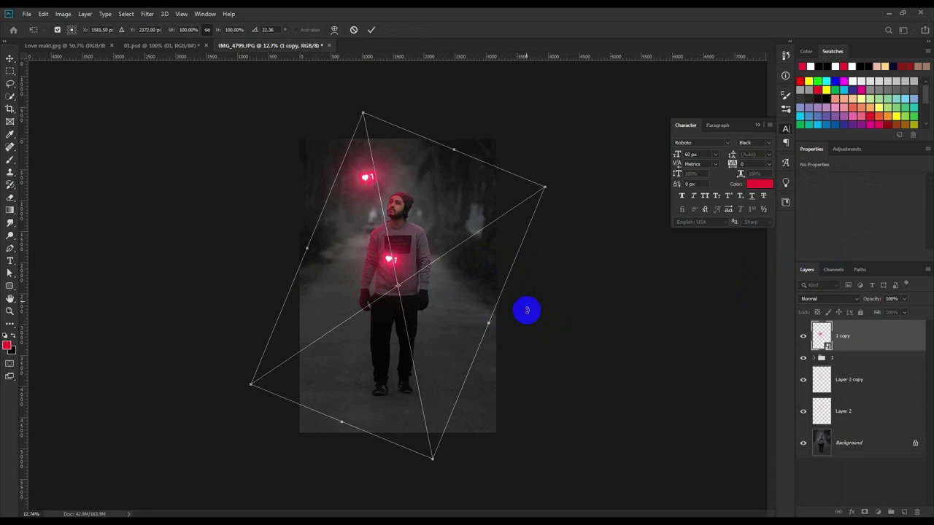
click(354, 29)
right_click(885, 335)
click(762, 271)
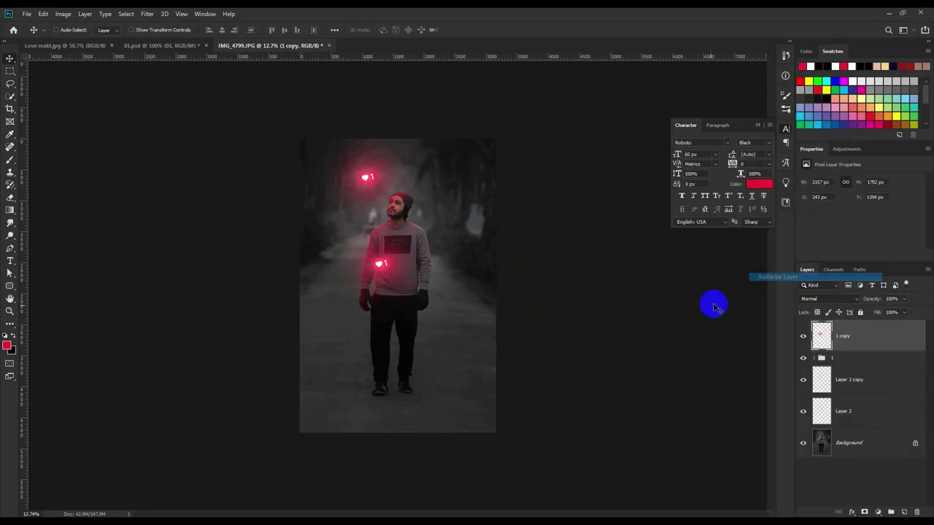
- Rotate the chest badge about 39° and scale it ~421% toward the left edge
key(ctrl+t)
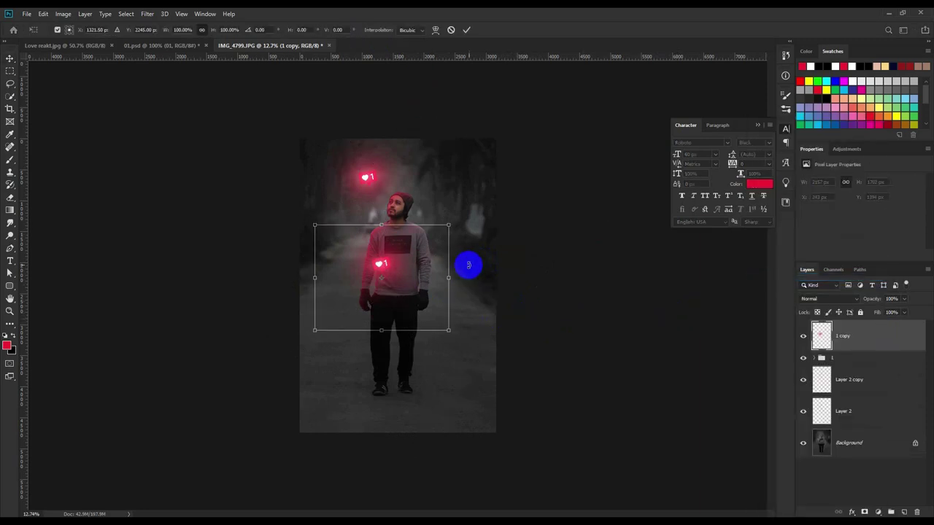
drag(469, 265, 477, 335)
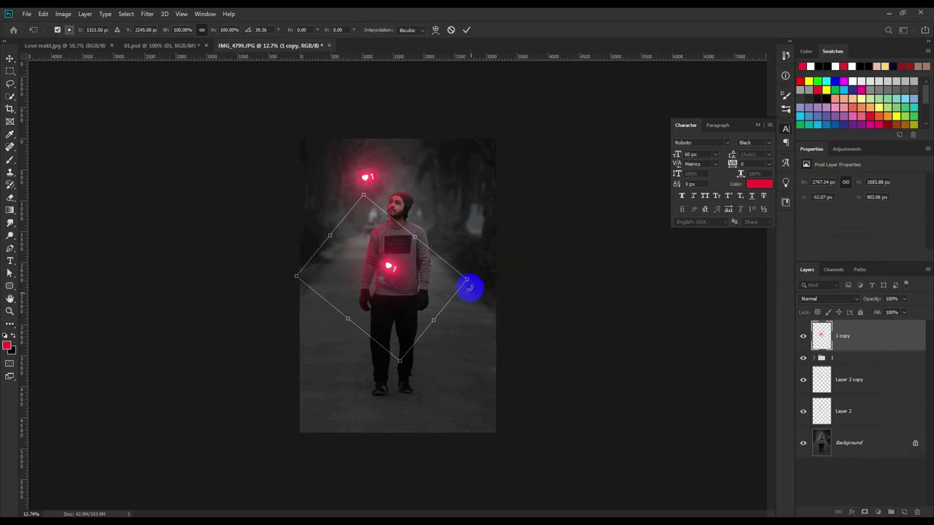
mouse_move(469, 273)
mouse_down()
mouse_move(647, 299)
mouse_move(611, 402)
mouse_move(478, 377)
mouse_move(443, 398)
mouse_up()
mouse_move(589, 441)
mouse_down()
mouse_move(645, 487)
mouse_move(673, 483)
mouse_up()
mouse_move(506, 408)
mouse_down()
mouse_move(511, 431)
mouse_move(504, 390)
mouse_move(516, 394)
mouse_up()
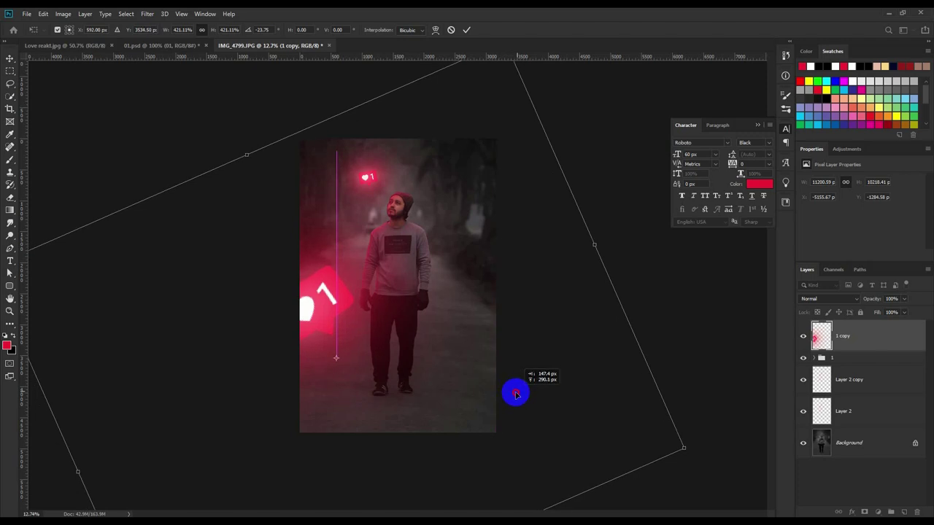
click(466, 30)
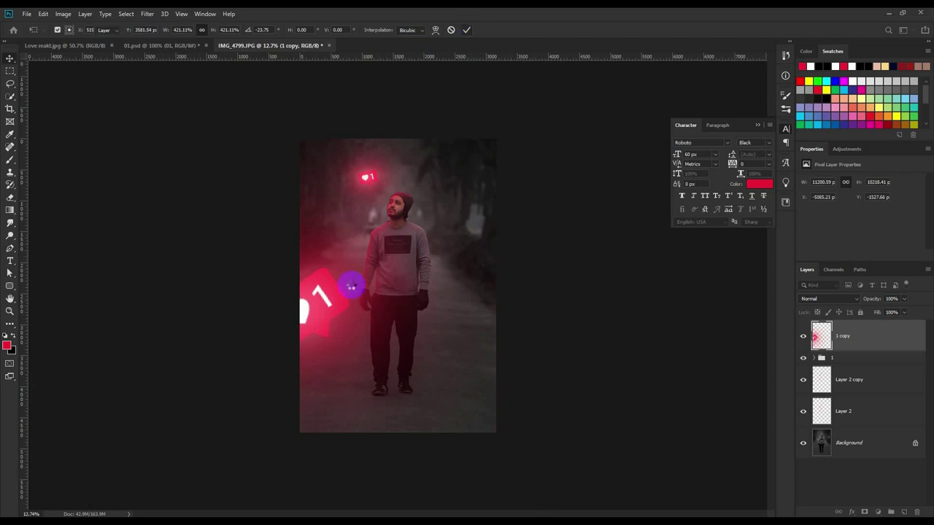
- Duplicate the big badge and place it lower right, rotated ~62° and scaled ~160%
drag(351, 286, 508, 322)
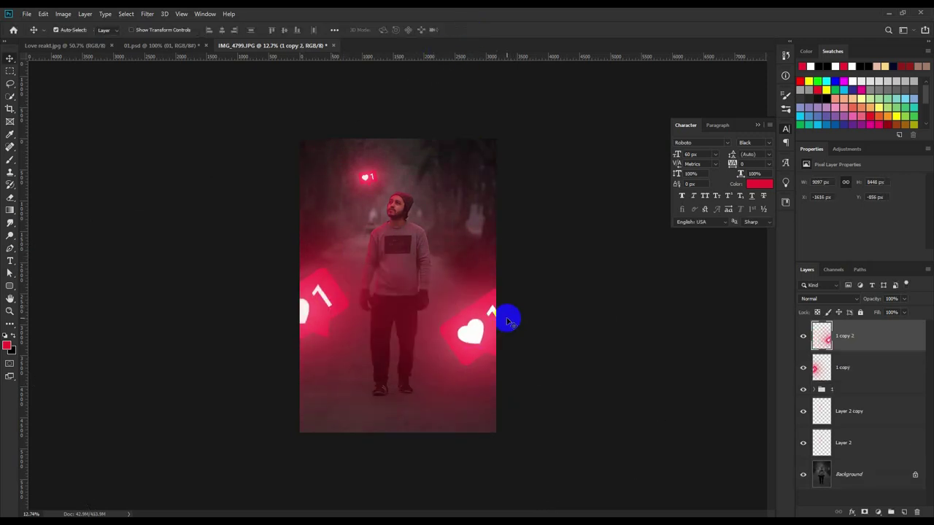
key(ctrl+t)
mouse_move(188, 290)
mouse_down()
mouse_move(421, 153)
mouse_move(423, 181)
mouse_up()
drag(127, 188, 10, 88)
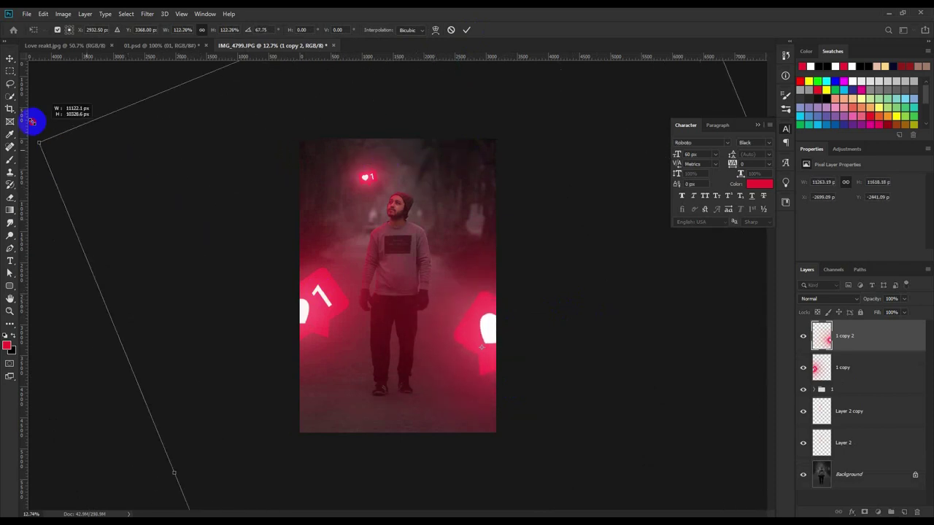
mouse_move(507, 314)
mouse_down()
mouse_move(512, 358)
mouse_move(491, 355)
mouse_move(491, 388)
mouse_up()
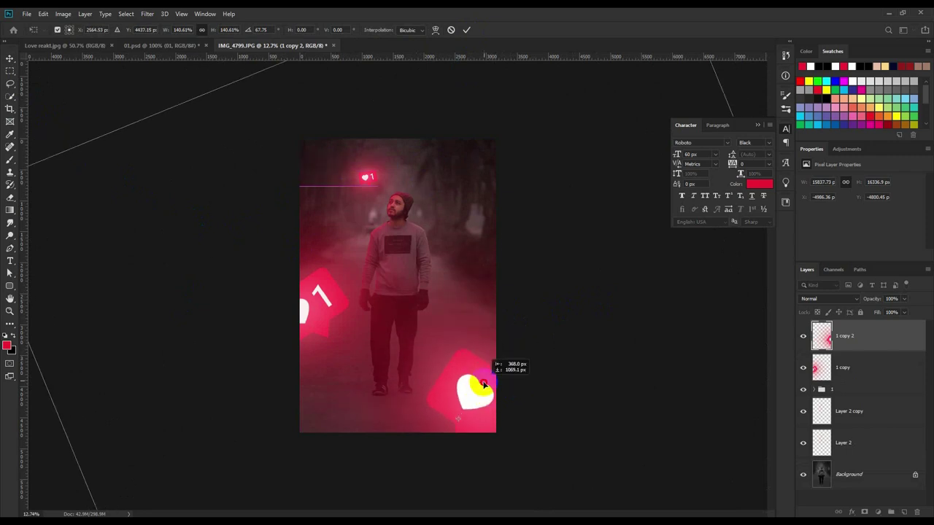
key(ctrl+minus)
key(ctrl+minus)
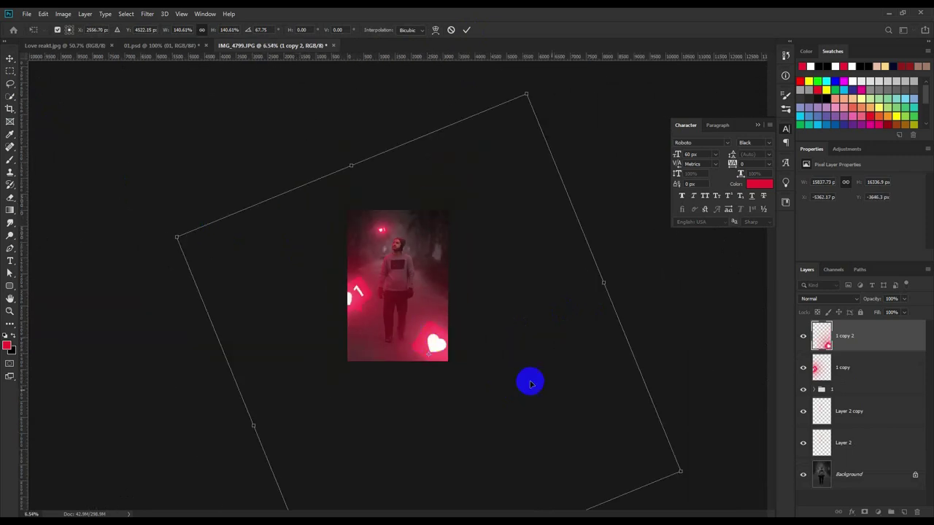
drag(678, 475, 710, 494)
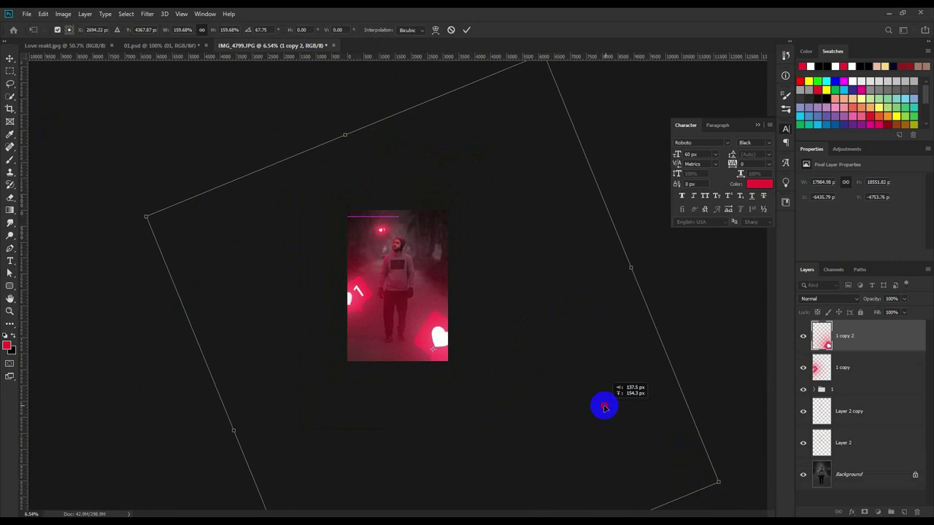
drag(605, 409, 598, 402)
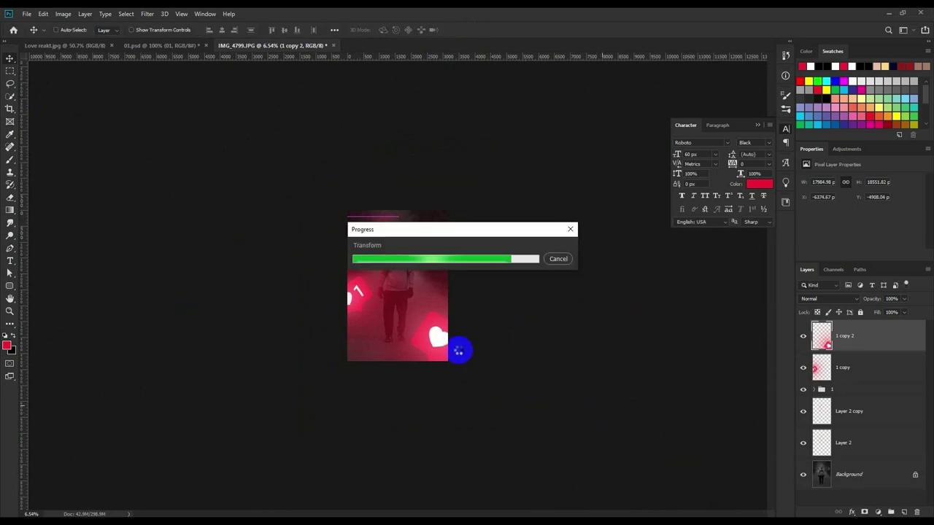
scroll(417, 323, up, 2)
scroll(417, 323, up, 2)
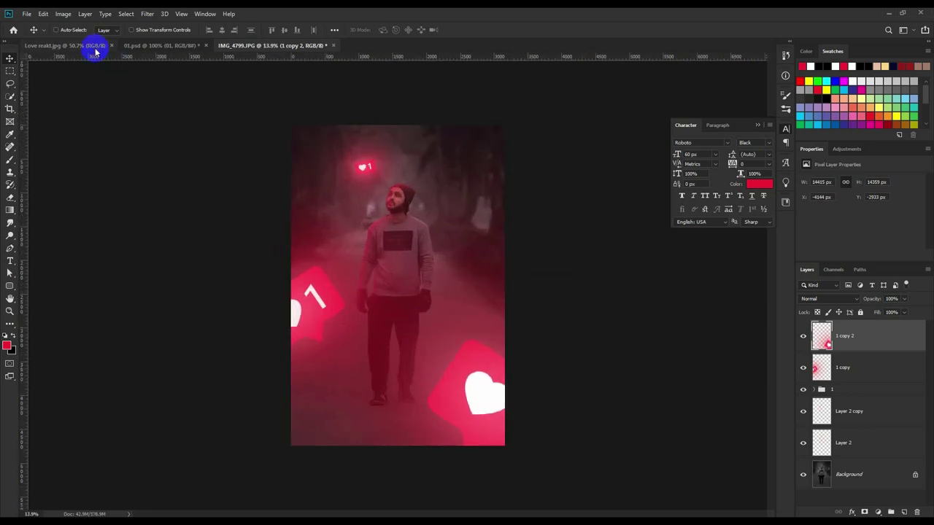
- Check the Love reakt.jpg reference image, then return to IMG_4799.JPG
click(95, 46)
scroll(477, 339, down, 3)
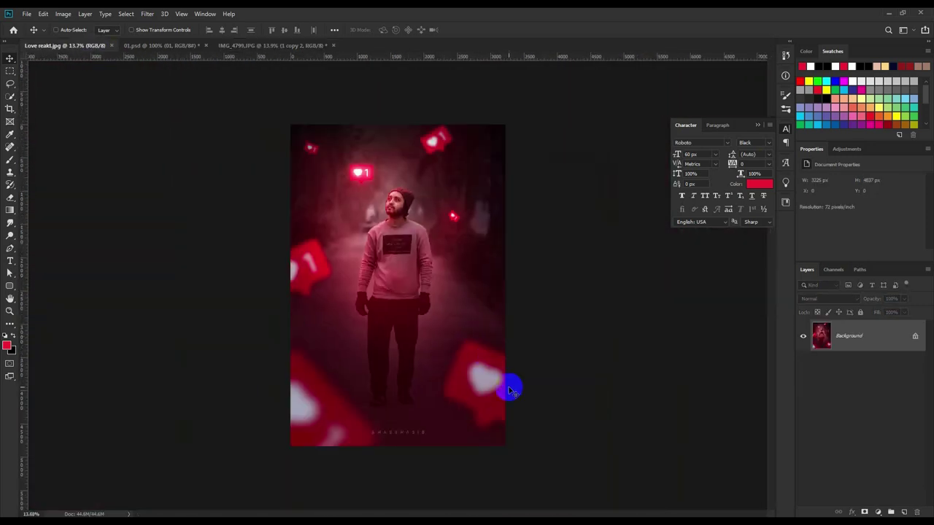
click(285, 46)
- Shrink the lower-right badge to about 56% and nudge the left badge up
key(ctrl+t)
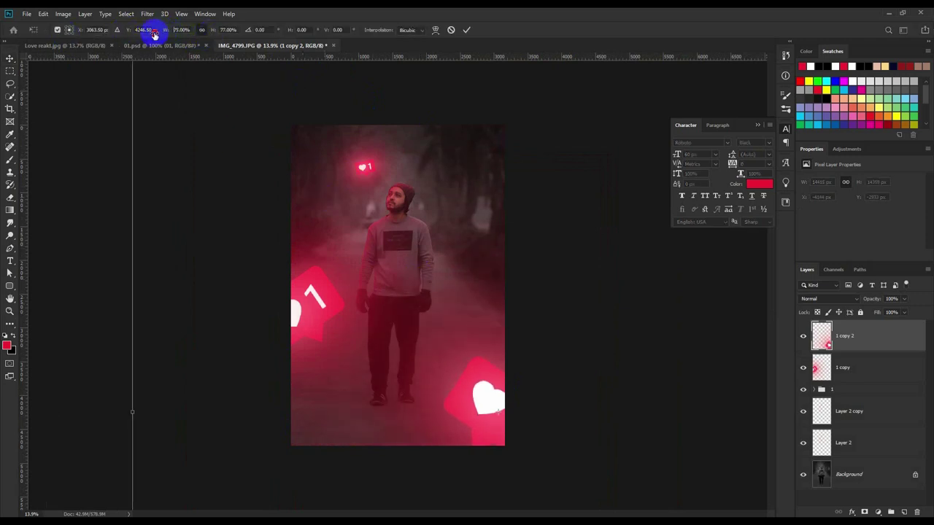
drag(167, 29, 146, 30)
mouse_move(573, 309)
mouse_down()
mouse_move(552, 277)
mouse_move(523, 329)
mouse_up()
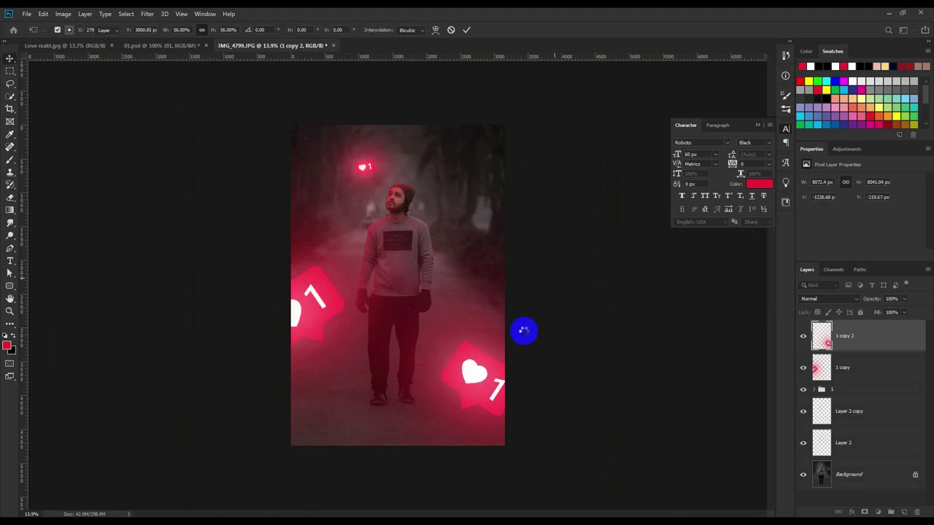
click(883, 367)
drag(467, 330, 467, 318)
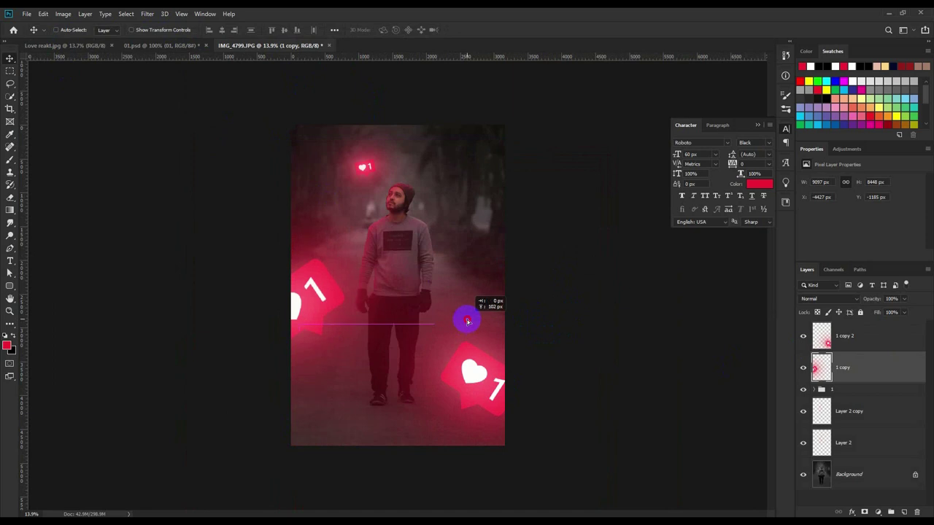
- Apply a 27.7 px Gaussian Blur to the heart, then repeat it on layer 1 copy 2
click(148, 13)
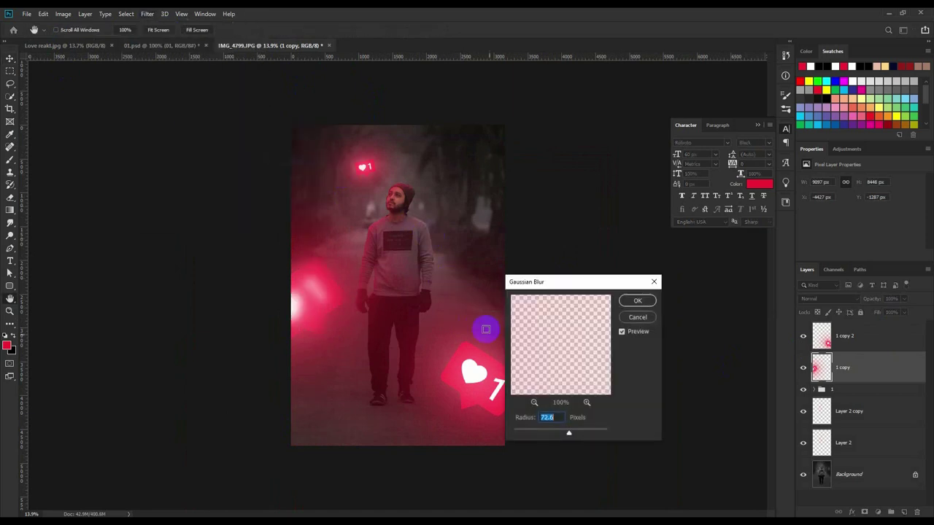
click(534, 432)
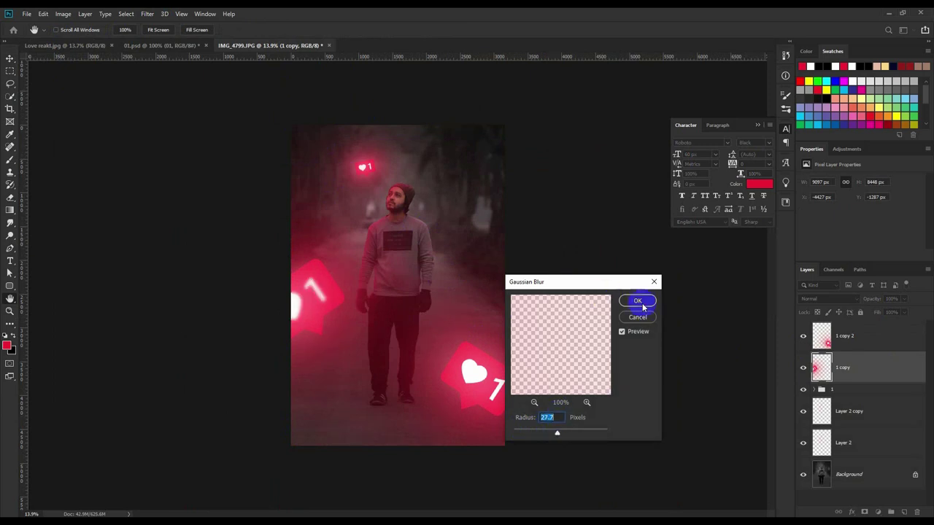
click(638, 300)
click(841, 339)
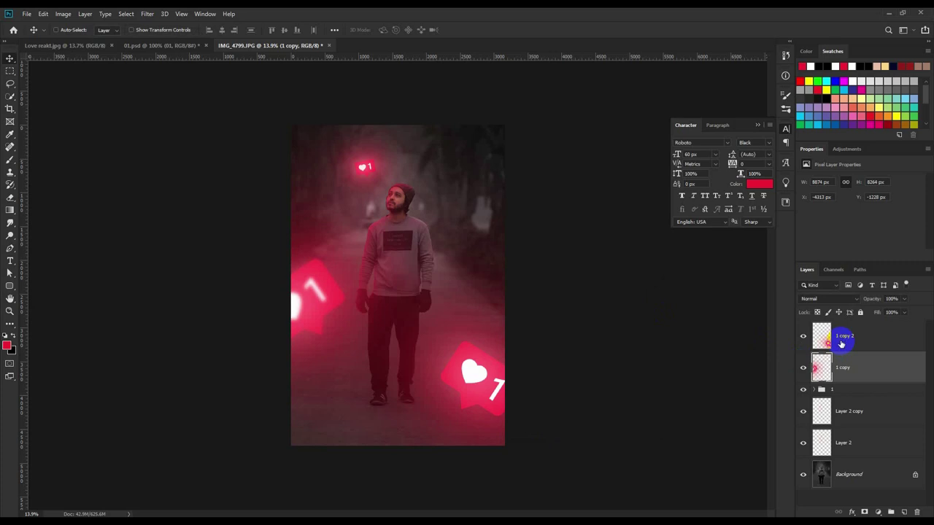
click(144, 14)
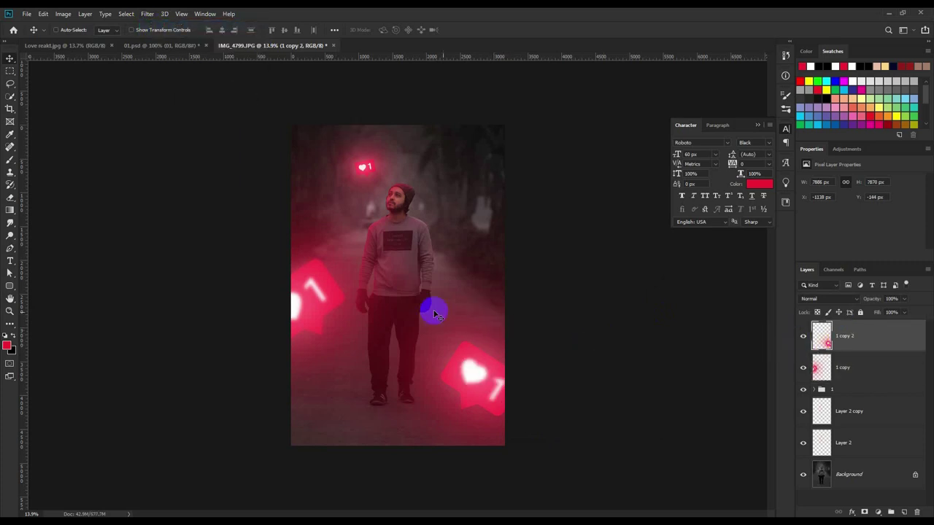
click(831, 370)
- Duplicate a heart to the bottom-left, rotated about 77° and enlarged
drag(364, 297, 390, 427)
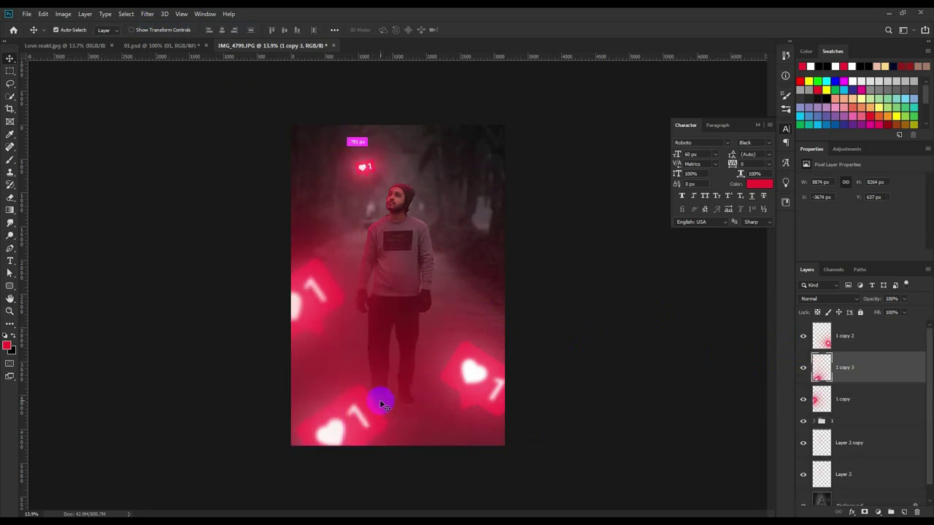
key(ctrl+t)
mouse_move(658, 257)
mouse_down()
mouse_move(724, 300)
mouse_move(839, 178)
mouse_up()
scroll(400, 314, down, 5)
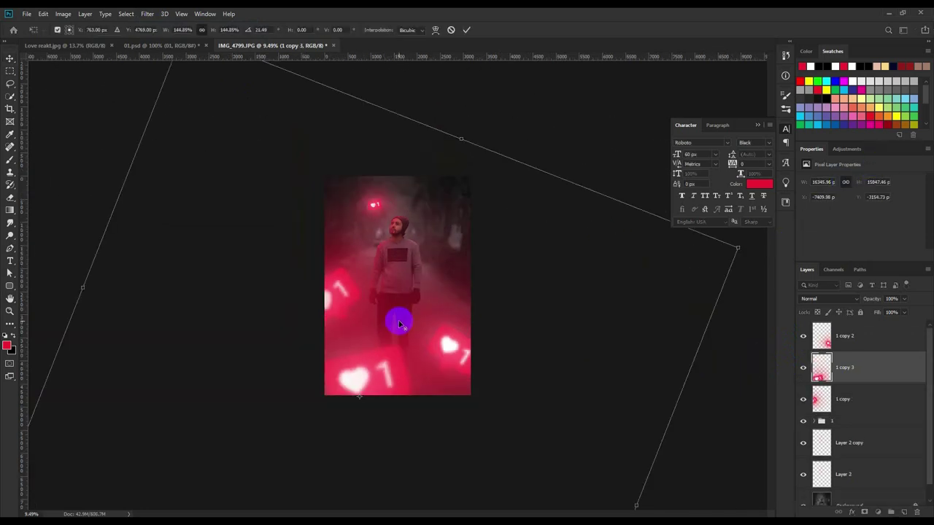
drag(477, 182, 615, 340)
drag(371, 360, 328, 365)
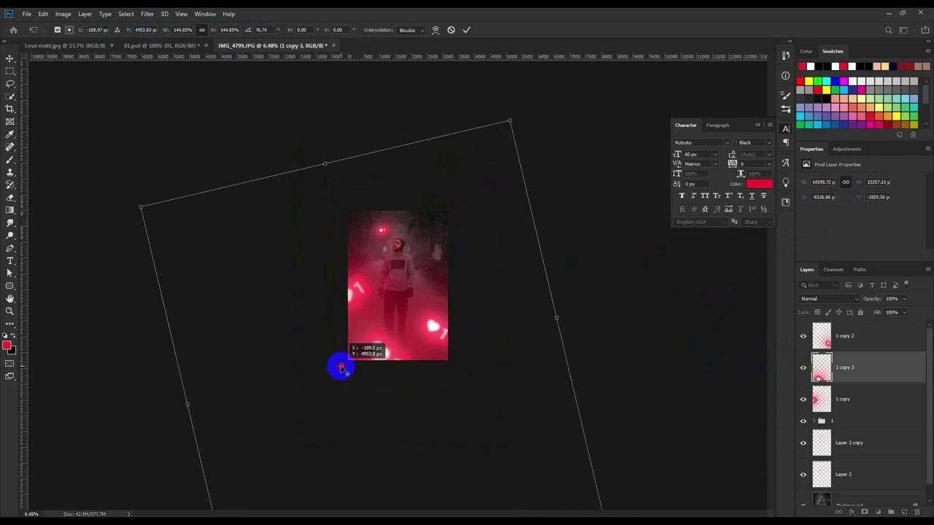
drag(408, 348, 390, 341)
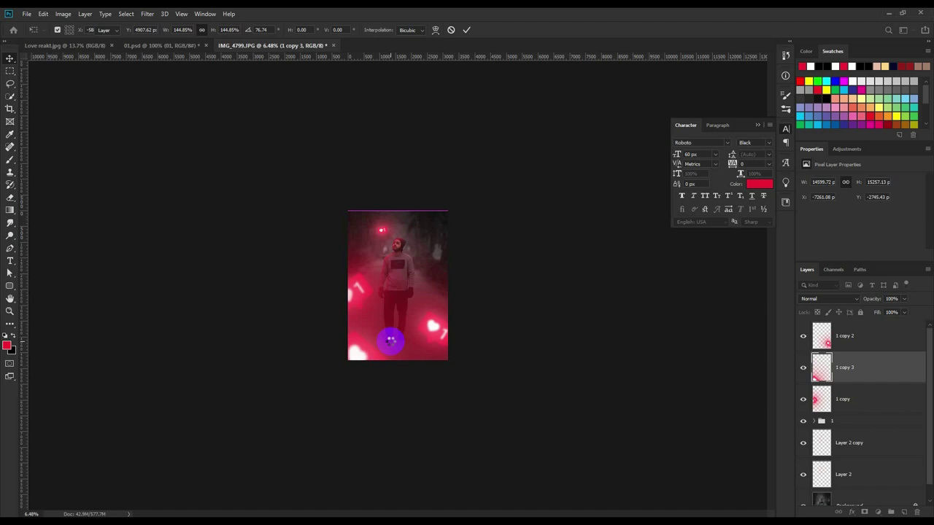
key(Return)
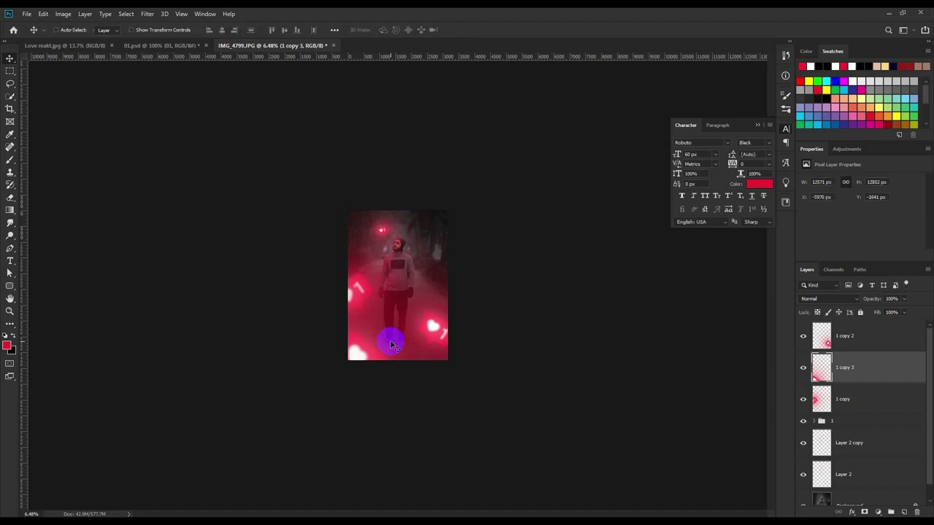
- Add a small heart copy shrunk to 24% near the upper right
key(ctrl+plus)
key(ctrl+plus)
key(ctrl+plus)
click(830, 352)
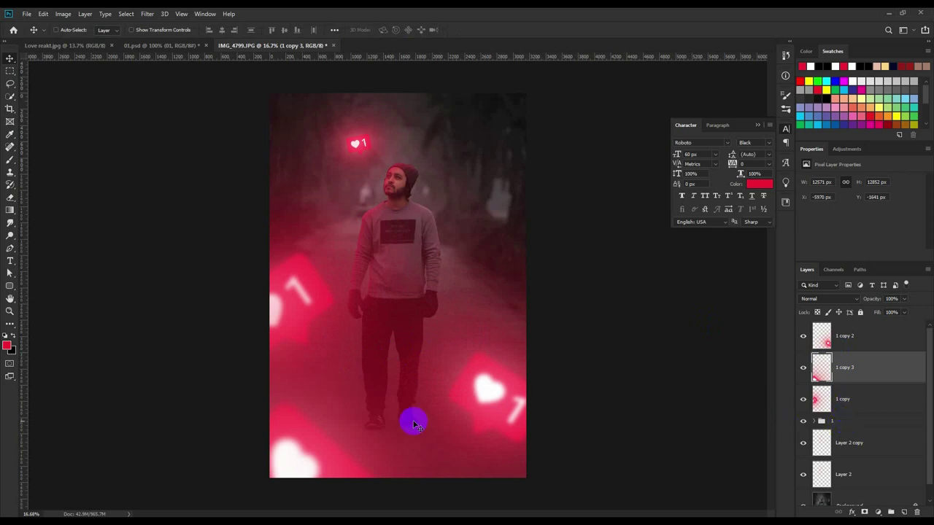
drag(413, 419, 523, 185)
key(ctrl+t)
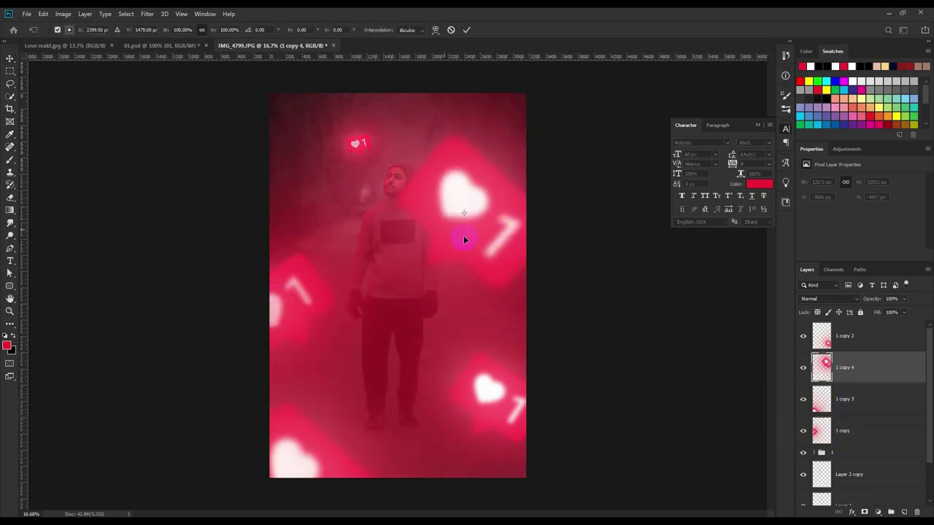
click(177, 30)
drag(167, 30, 146, 56)
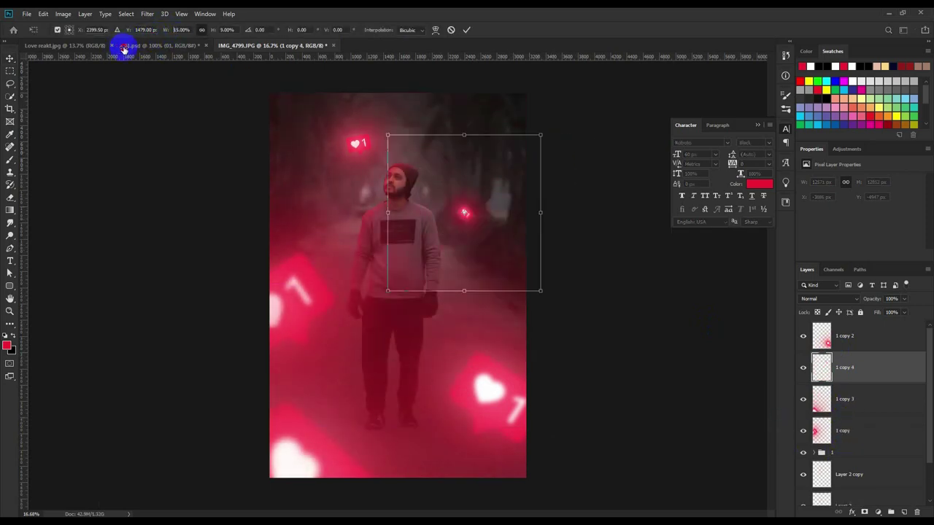
drag(487, 178, 492, 148)
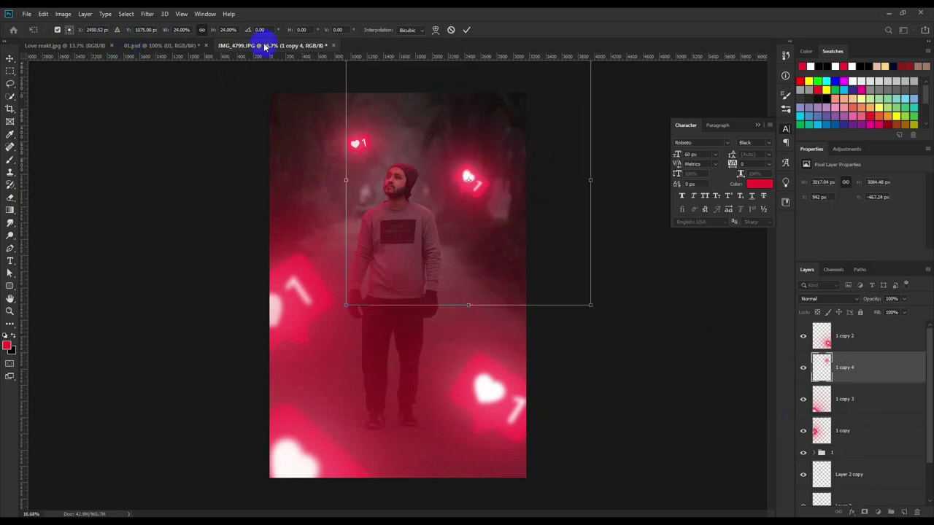
click(469, 30)
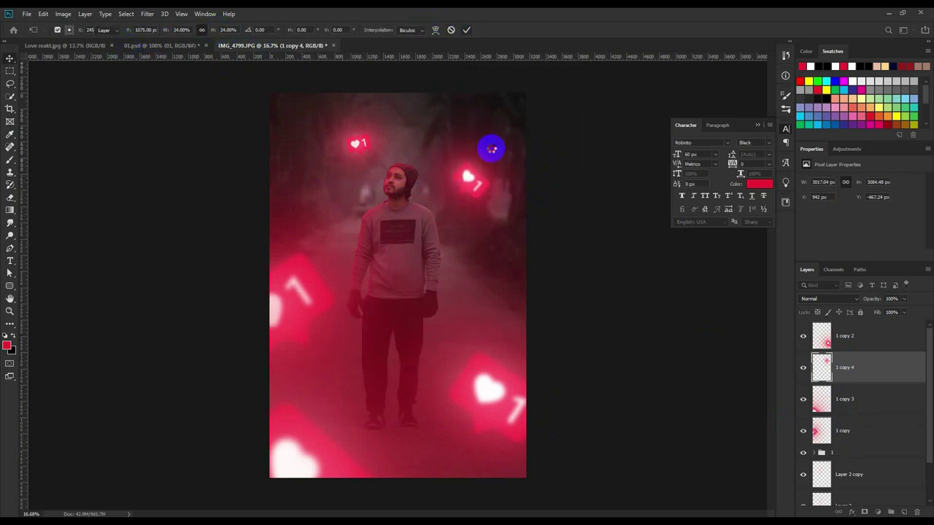
mouse_move(500, 146)
mouse_down()
mouse_move(482, 181)
mouse_move(484, 166)
mouse_move(324, 197)
mouse_up()
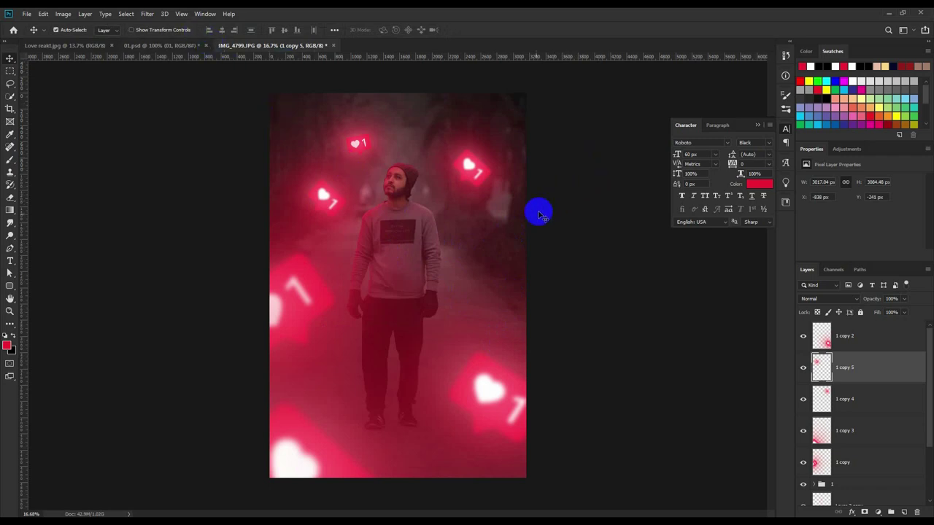
- Rotate and shrink another heart, placing it left of the man's head
key(ctrl+t)
mouse_move(465, 310)
mouse_down()
mouse_move(486, 214)
mouse_move(437, 91)
mouse_up()
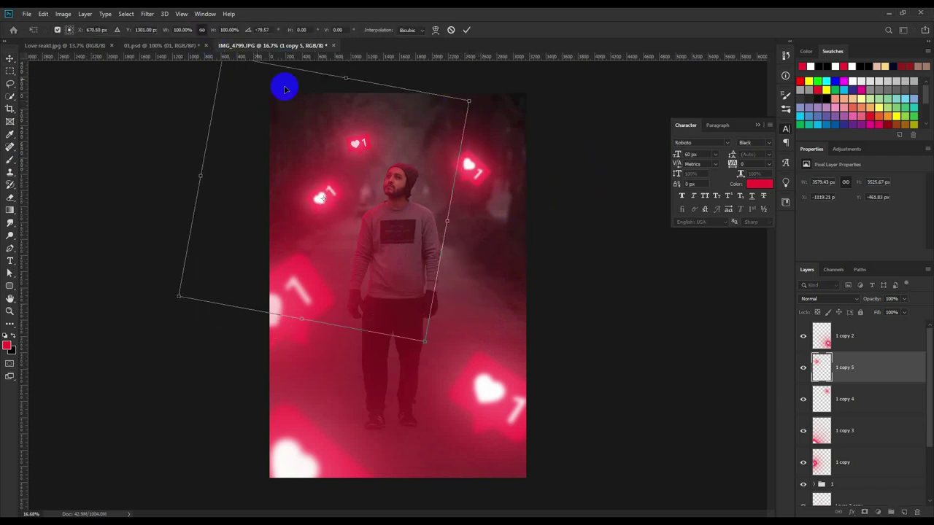
drag(183, 29, 138, 40)
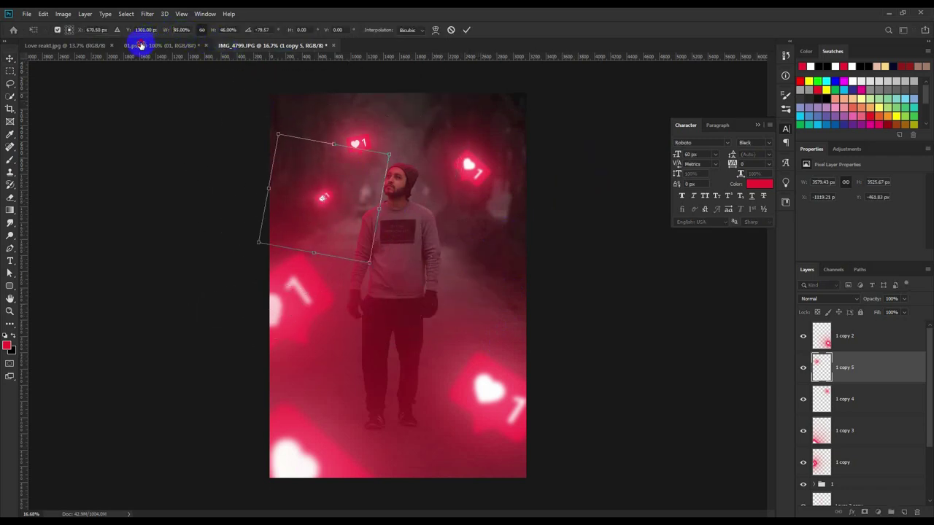
drag(323, 172, 316, 176)
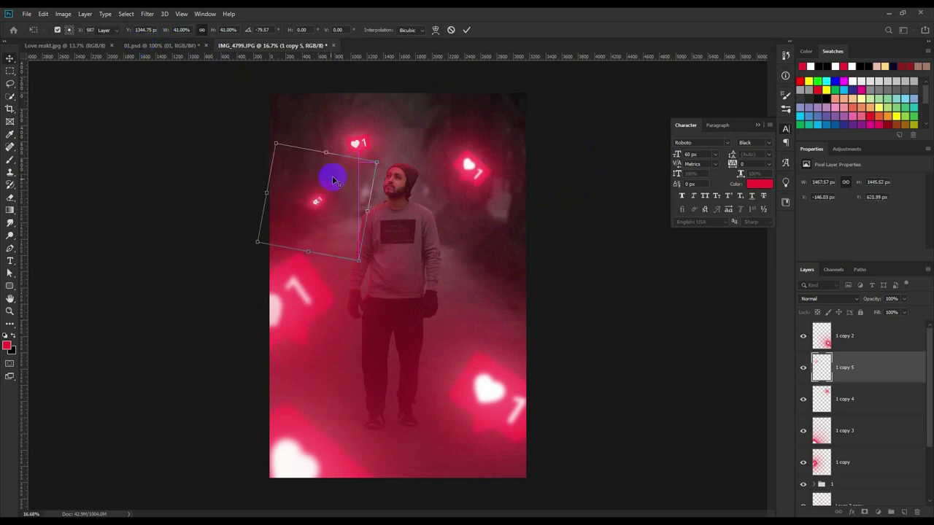
key(Return)
- Try the Eraser brush settings, then glance at the Love reakt.jpg reference
click(10, 199)
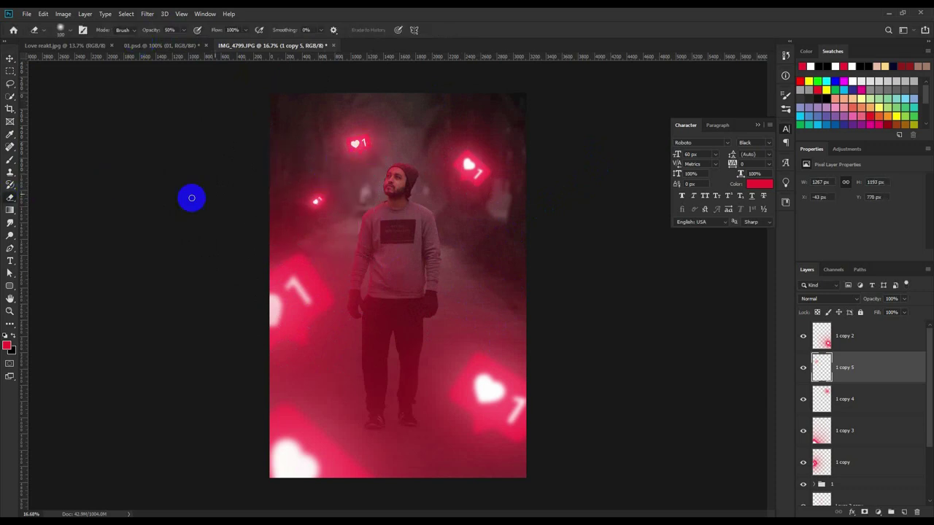
right_click(327, 158)
click(324, 157)
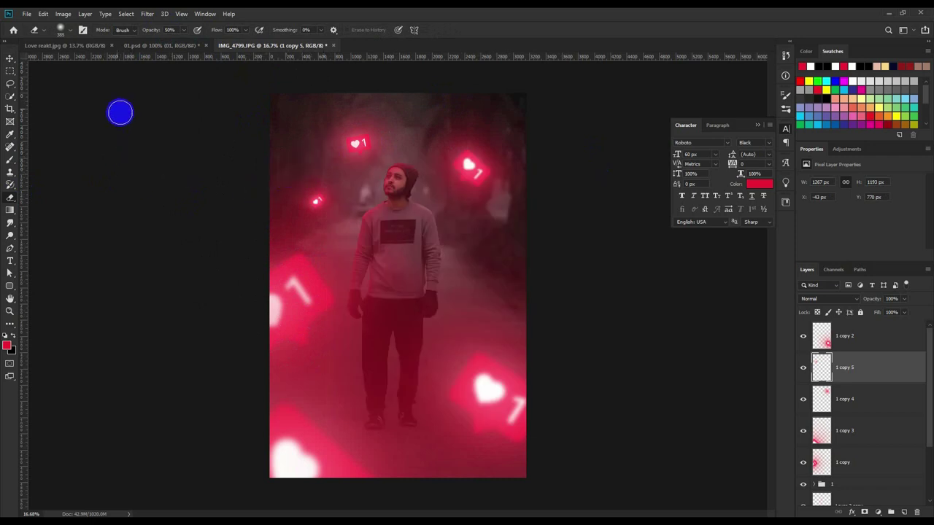
click(11, 57)
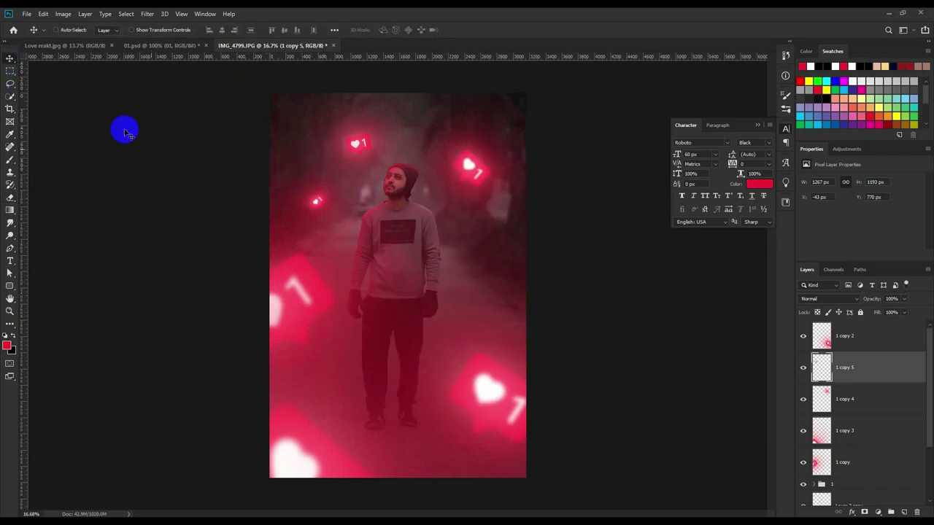
click(83, 45)
click(284, 45)
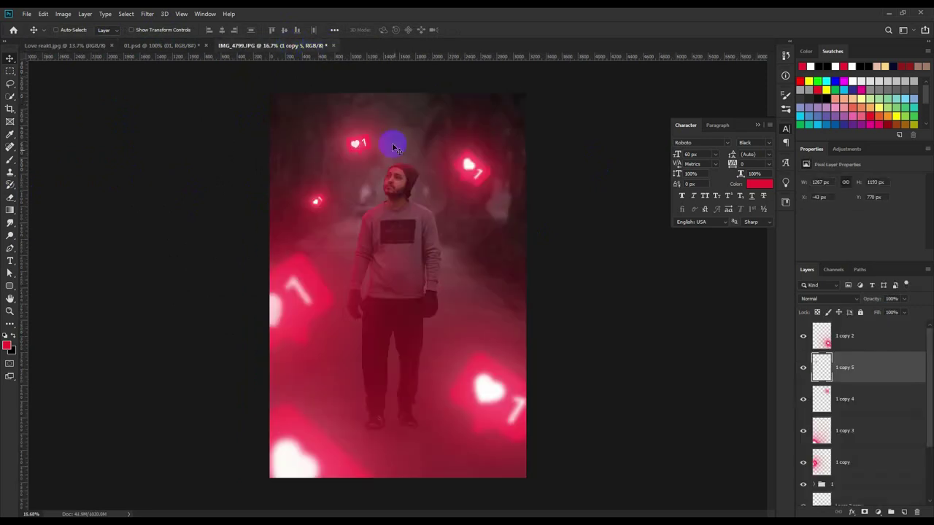
- Duplicate a small heart to the man's right side, rotated about 44° and shrunk
mouse_move(381, 210)
mouse_down()
mouse_move(524, 278)
mouse_move(519, 271)
mouse_up()
key(ctrl+t)
mouse_move(544, 321)
mouse_down()
mouse_move(544, 291)
mouse_move(589, 248)
mouse_move(608, 277)
mouse_move(591, 333)
mouse_move(530, 317)
mouse_up()
key(Return)
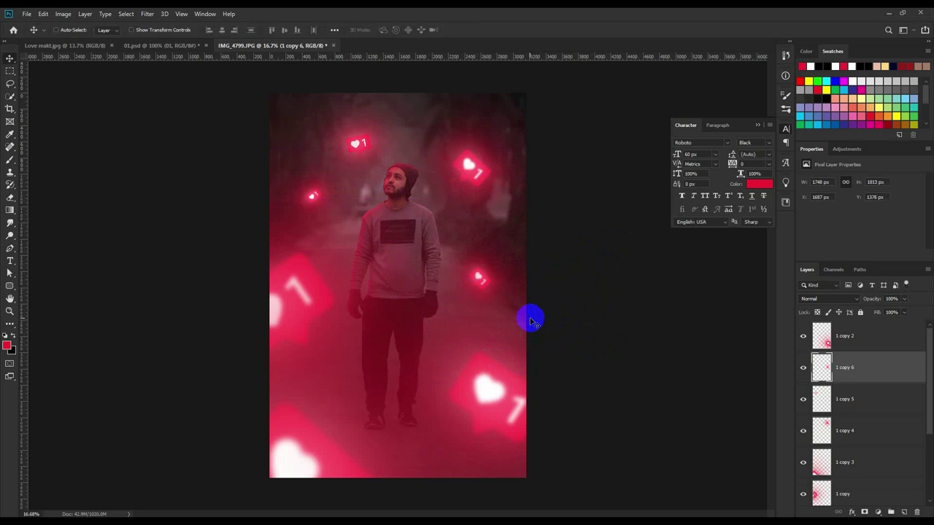
- Add a Moonlight.3DL Color Lookup layer at 20% opacity above the hearts
click(867, 343)
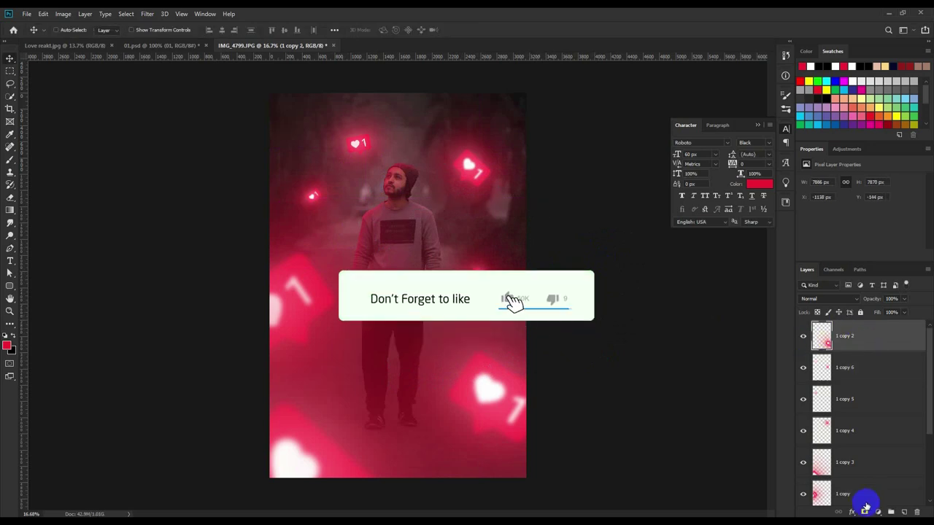
click(878, 512)
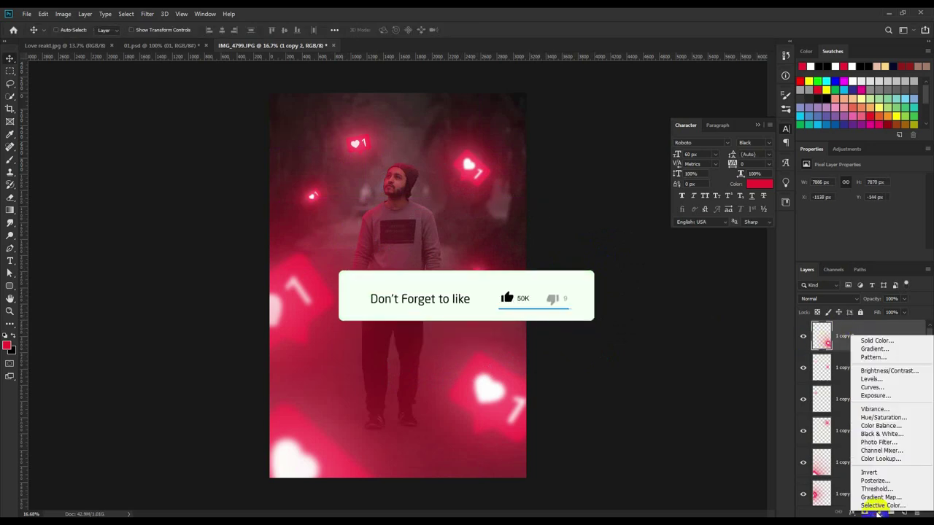
click(886, 460)
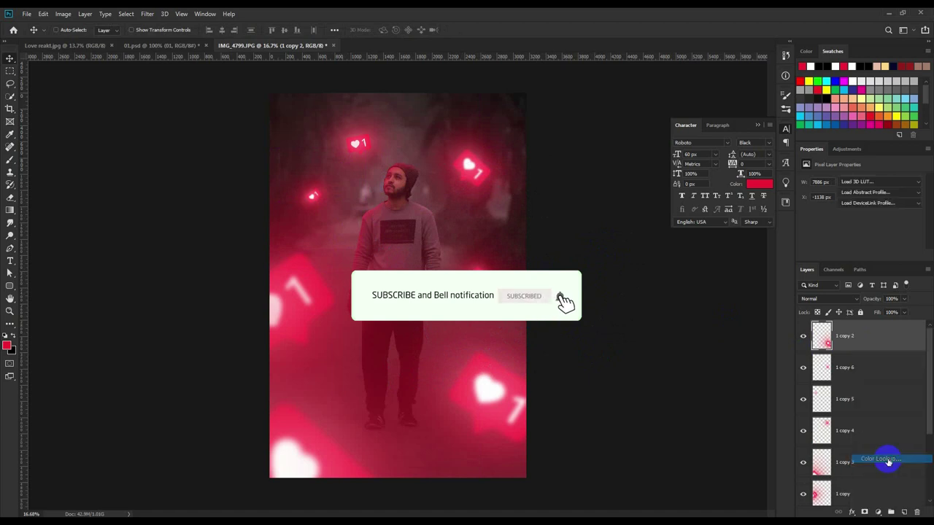
click(861, 181)
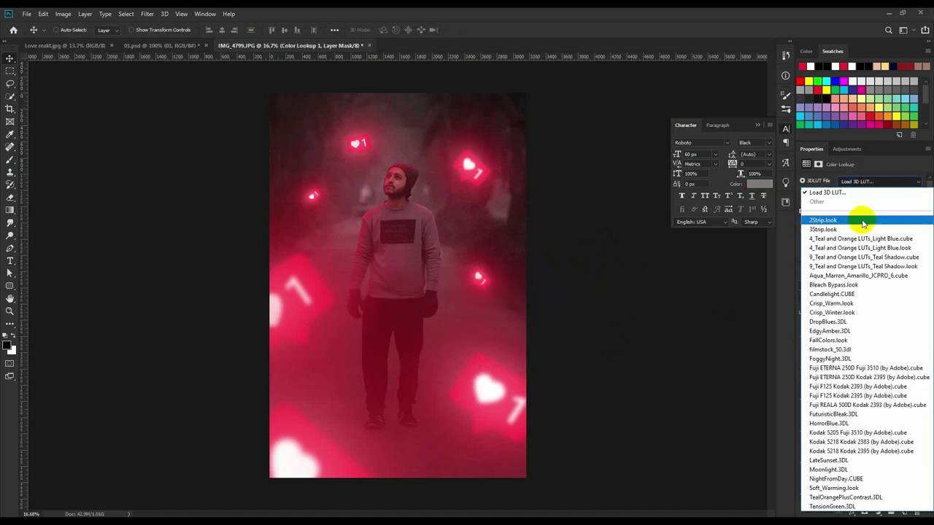
click(828, 469)
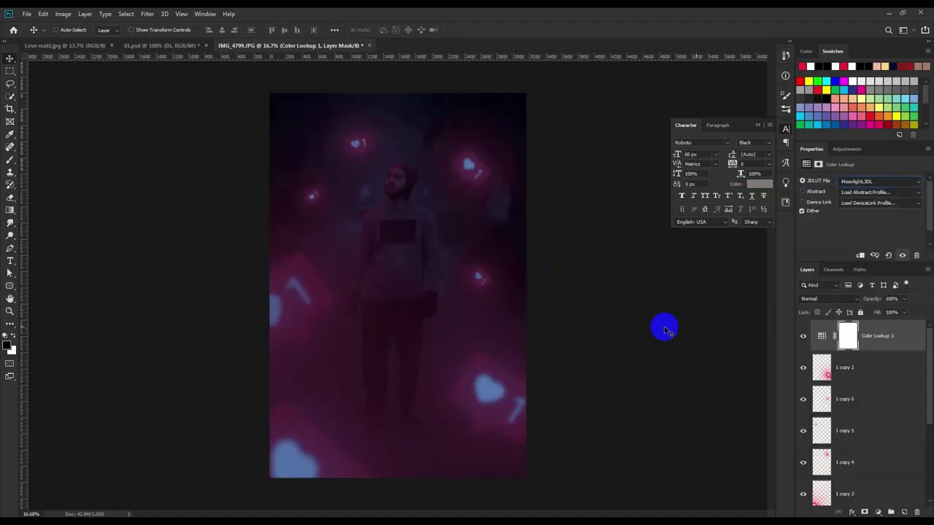
drag(850, 304, 837, 304)
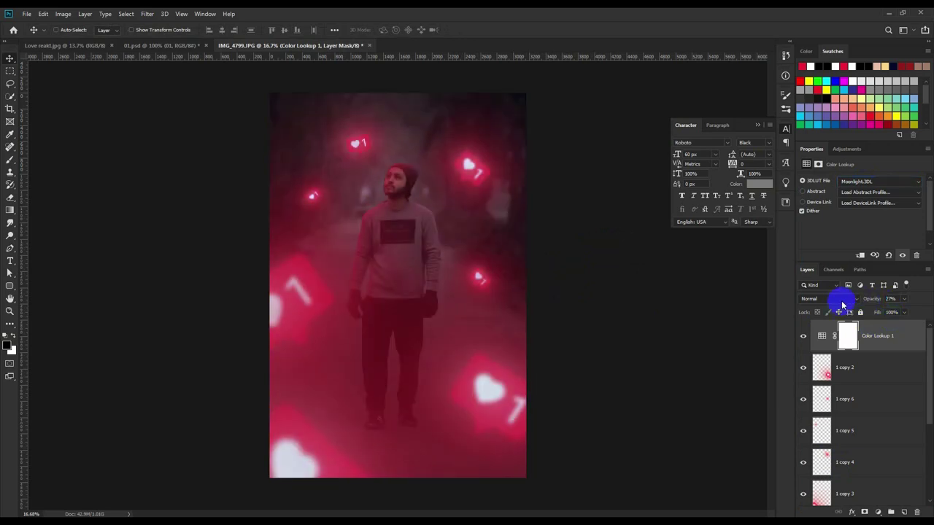
drag(843, 305, 838, 304)
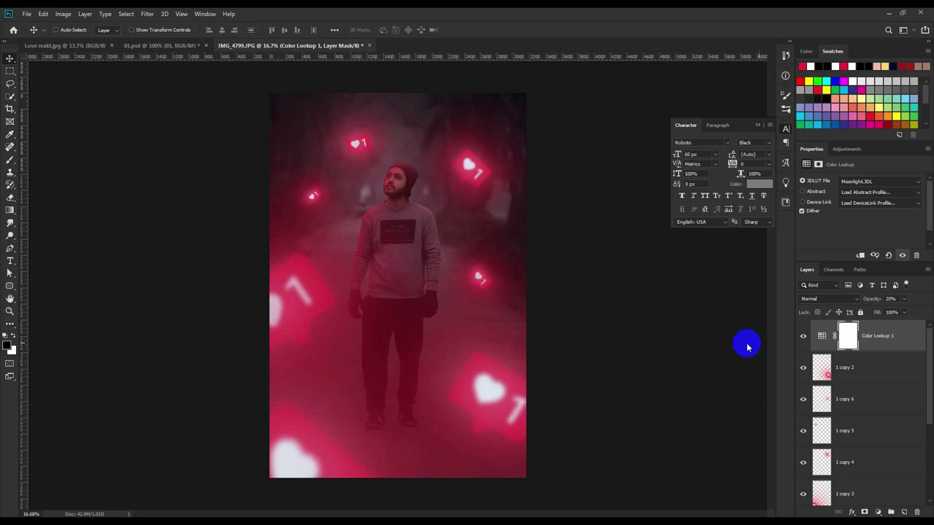
- Paint black on the Color Lookup mask over the hearts with a soft round 100% brush
click(10, 162)
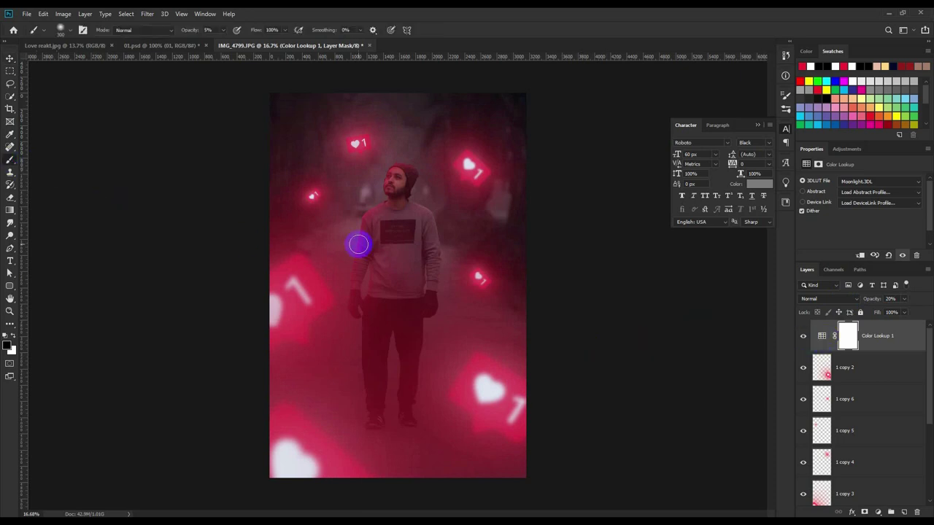
right_click(359, 244)
click(193, 33)
right_click(369, 187)
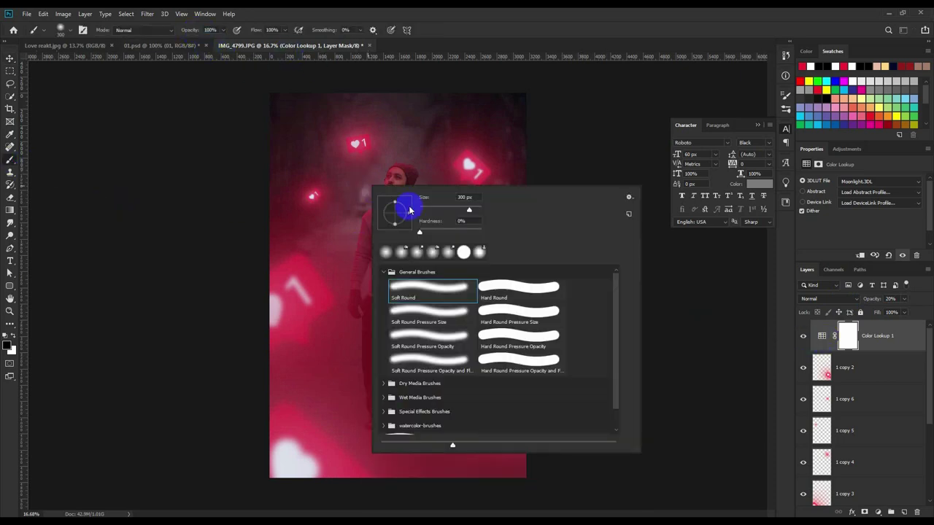
click(427, 87)
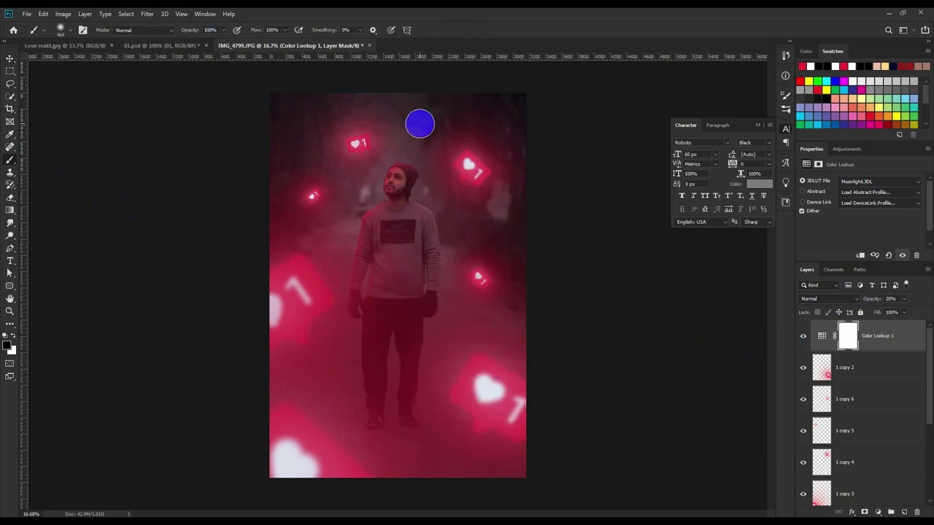
drag(406, 230, 370, 162)
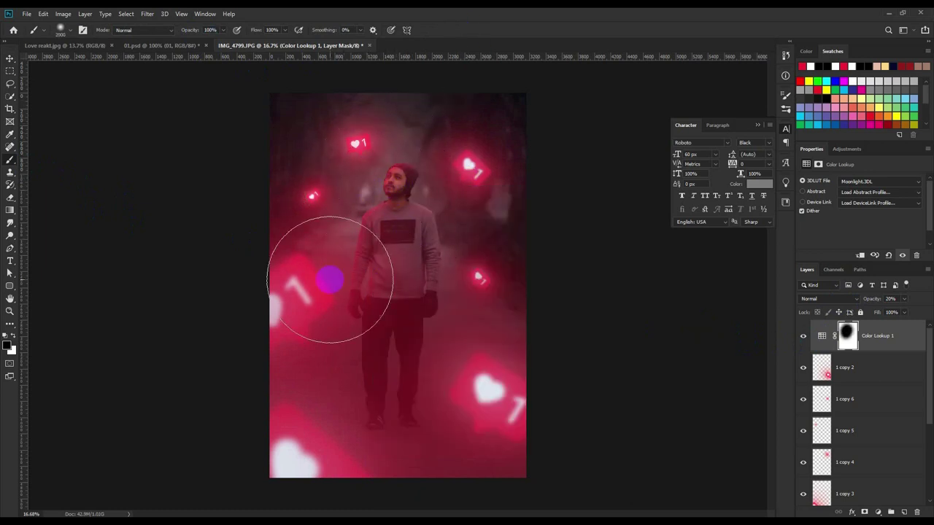
mouse_move(445, 171)
mouse_down()
mouse_move(461, 170)
mouse_move(494, 396)
mouse_up()
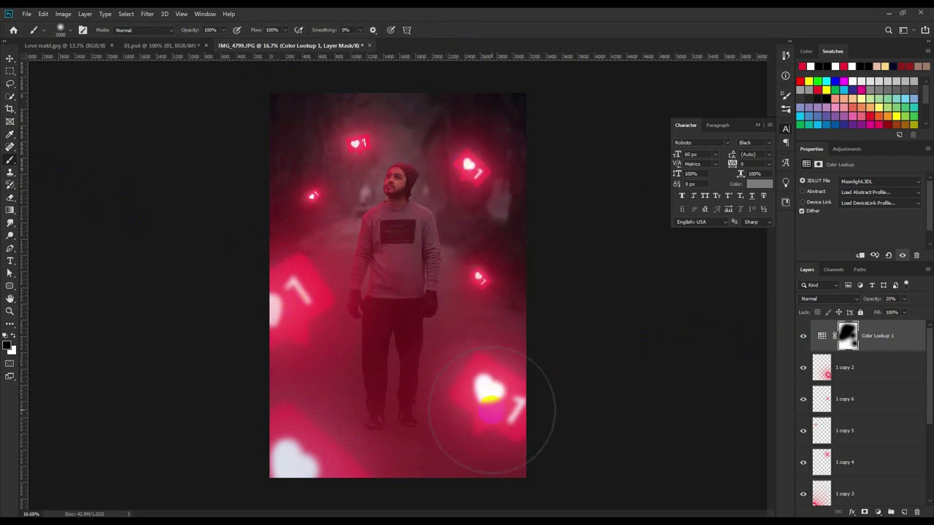
mouse_move(241, 479)
mouse_down()
mouse_move(330, 198)
mouse_move(885, 380)
mouse_up()
- Add Brightness/Contrast at -41 brightness, masking the face and chest, plus an empty layer
click(878, 512)
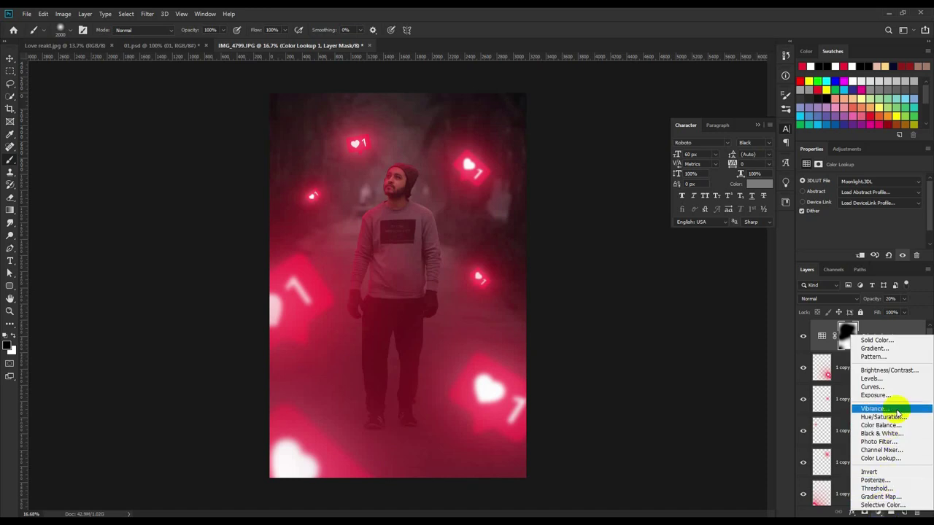
click(890, 371)
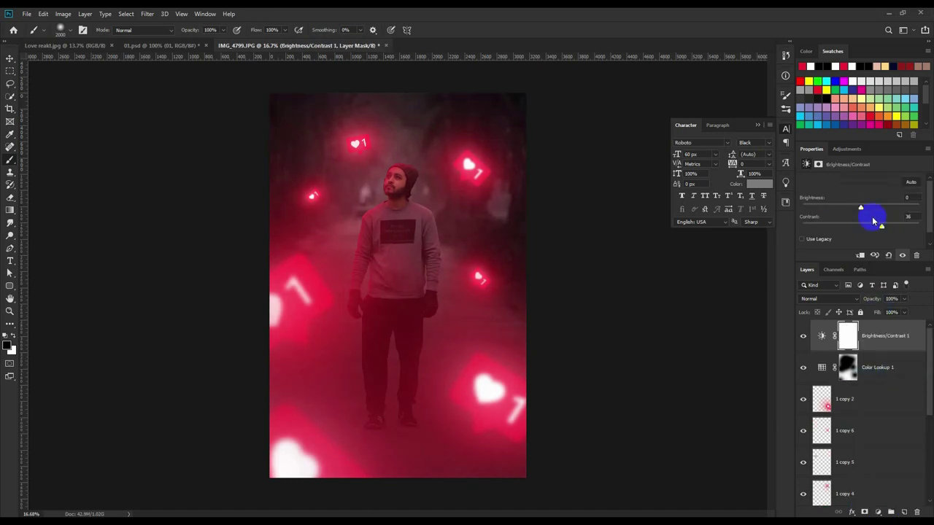
drag(866, 206, 845, 207)
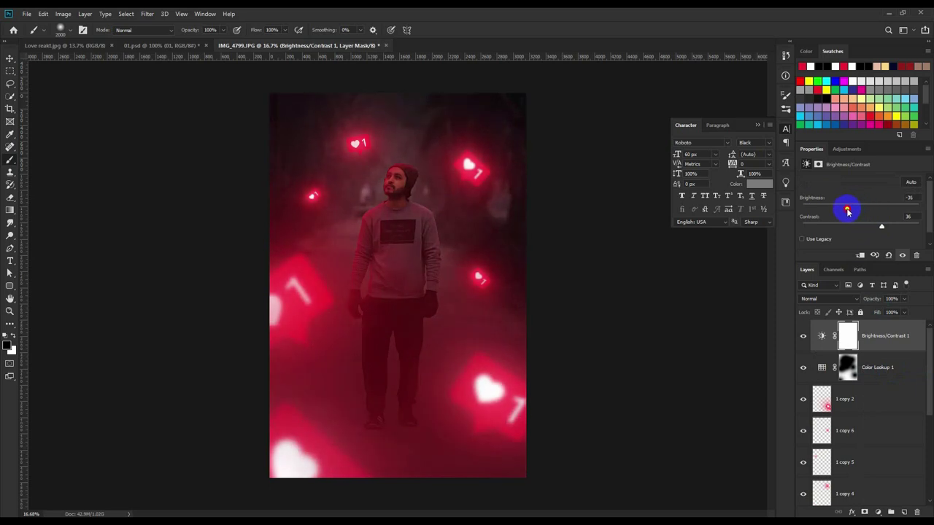
mouse_move(383, 192)
mouse_down()
mouse_move(384, 167)
mouse_move(367, 167)
mouse_move(369, 264)
mouse_move(411, 224)
mouse_move(350, 164)
mouse_move(416, 165)
mouse_move(357, 192)
mouse_move(399, 194)
mouse_move(381, 198)
mouse_move(428, 179)
mouse_move(394, 304)
mouse_move(379, 266)
mouse_move(386, 199)
mouse_up()
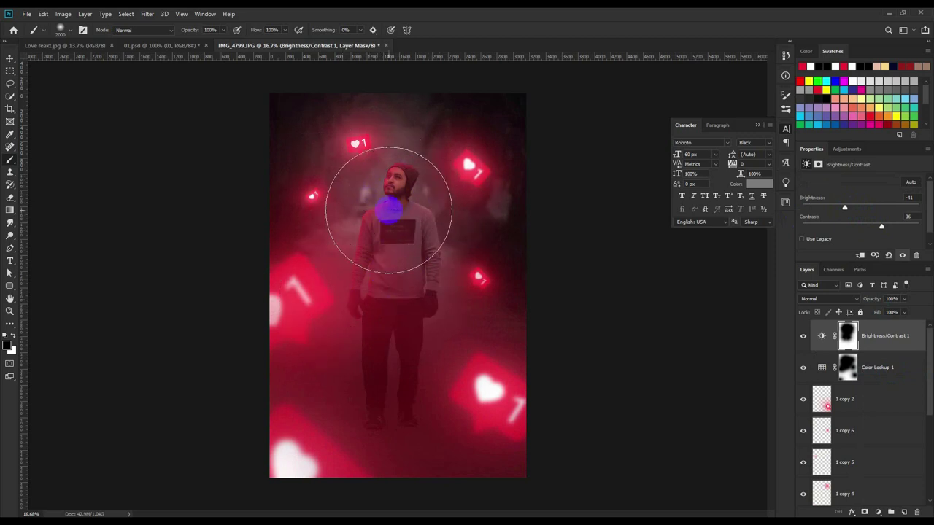
click(904, 513)
- Stamp the merged visible image onto the new layer with Apply Image
click(64, 14)
click(161, 156)
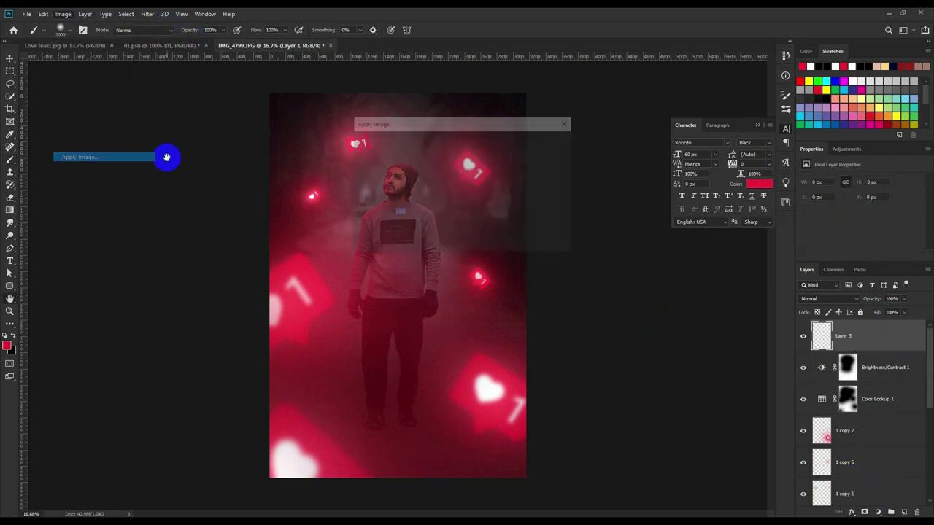
click(544, 142)
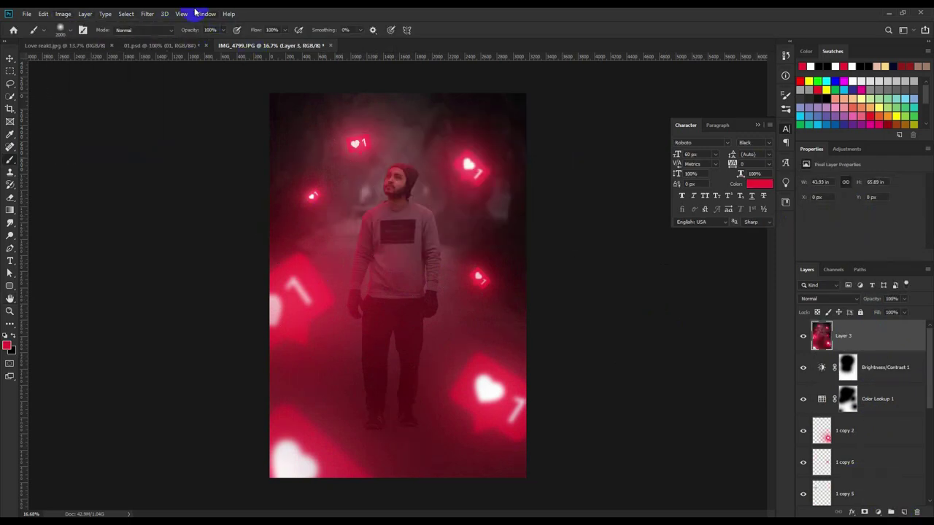
- In Camera Raw, raise Clarity, Dehaze, Highlights, Whites and tone-curve Lights
click(146, 14)
click(170, 72)
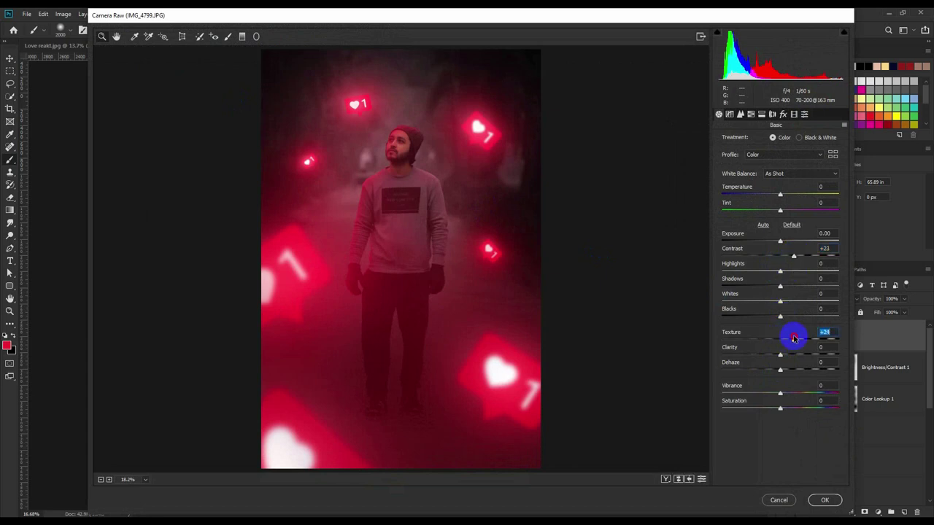
drag(780, 356, 800, 354)
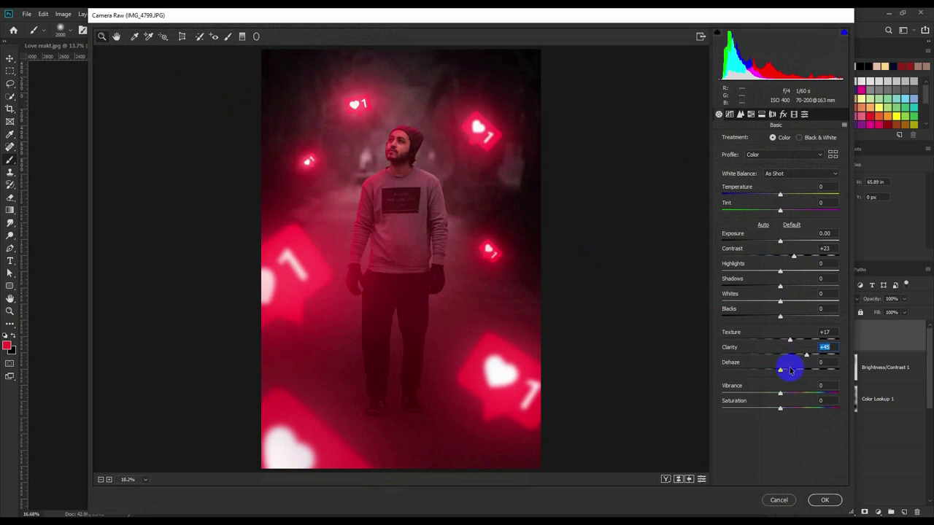
drag(781, 371, 787, 367)
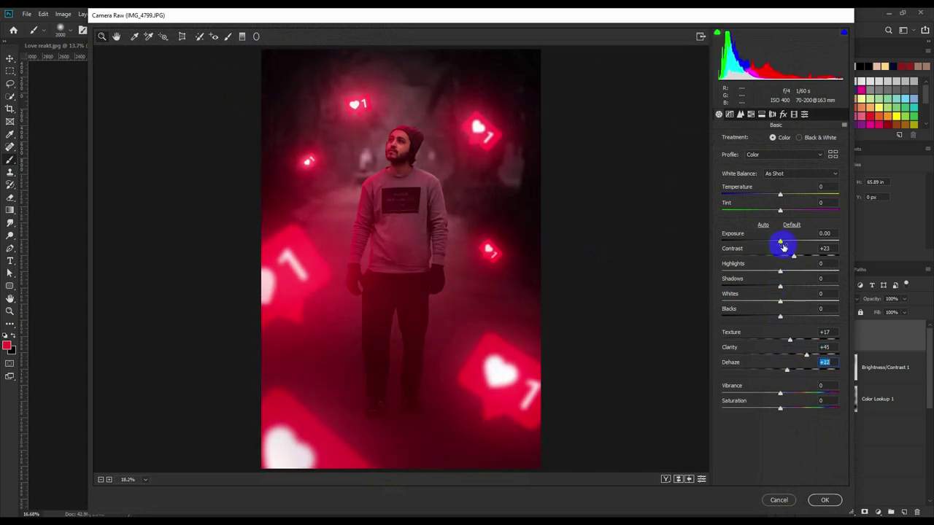
mouse_move(783, 271)
mouse_down()
mouse_move(796, 274)
mouse_move(766, 285)
mouse_up()
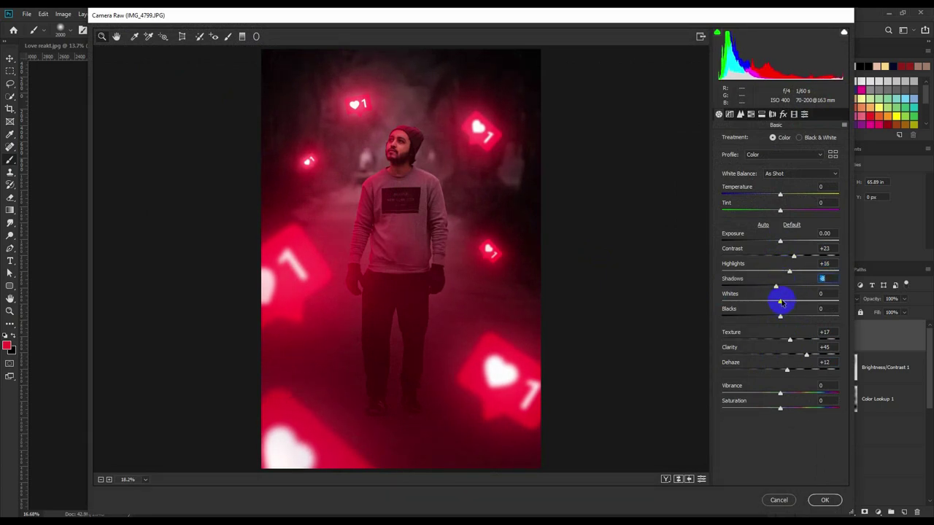
mouse_move(781, 301)
mouse_down()
mouse_move(798, 297)
mouse_move(793, 290)
mouse_up()
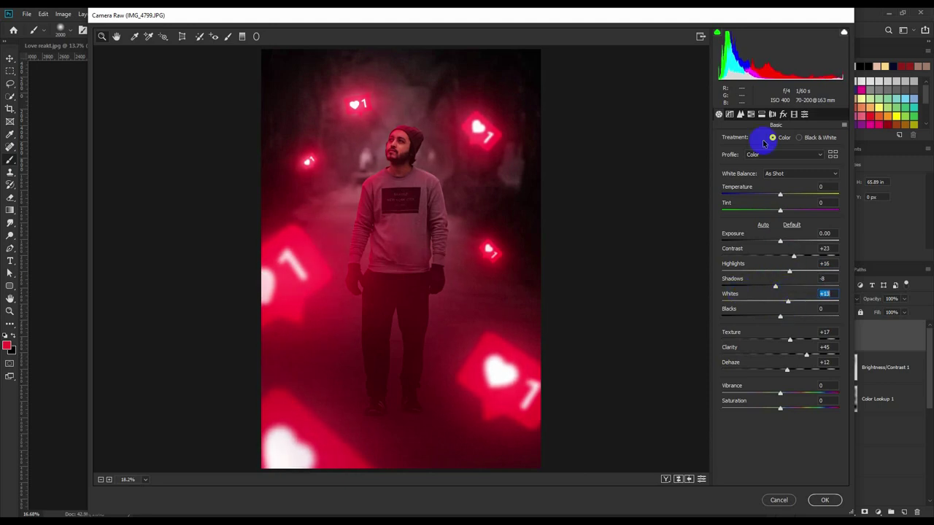
click(729, 114)
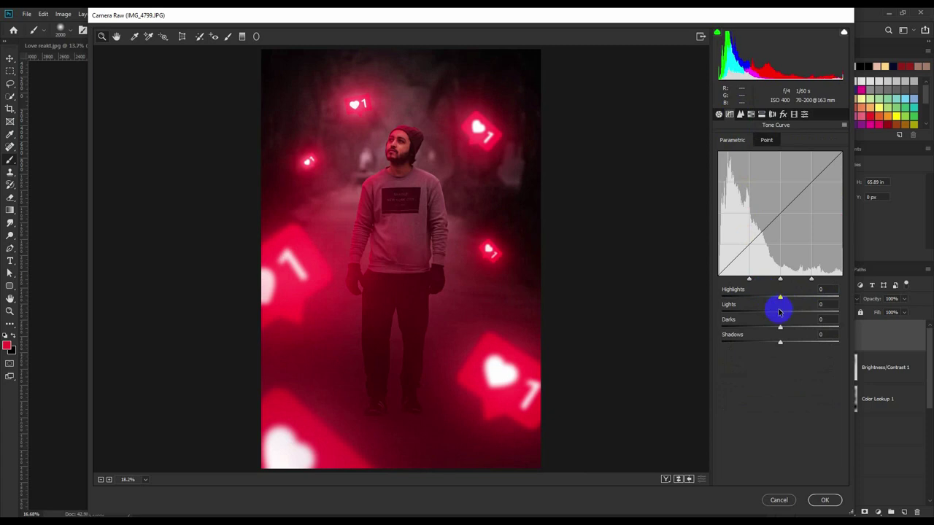
drag(779, 312, 783, 311)
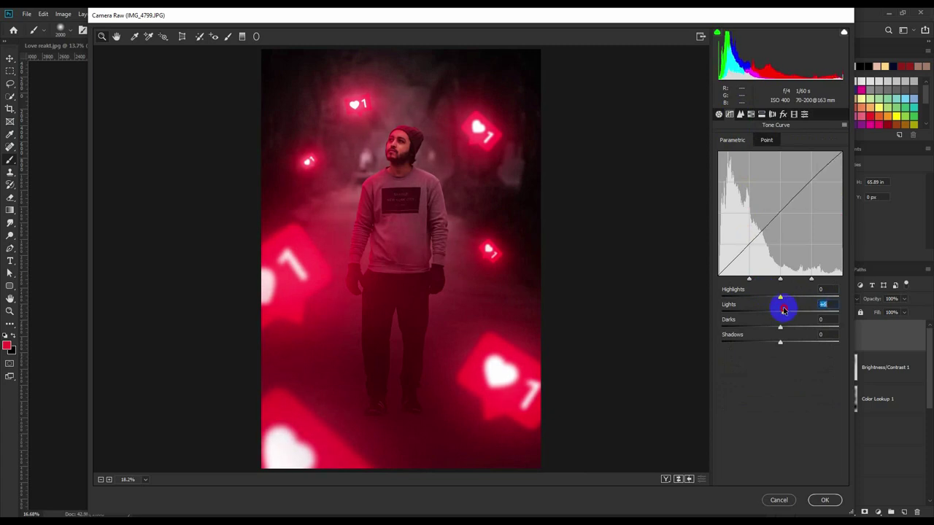
click(740, 114)
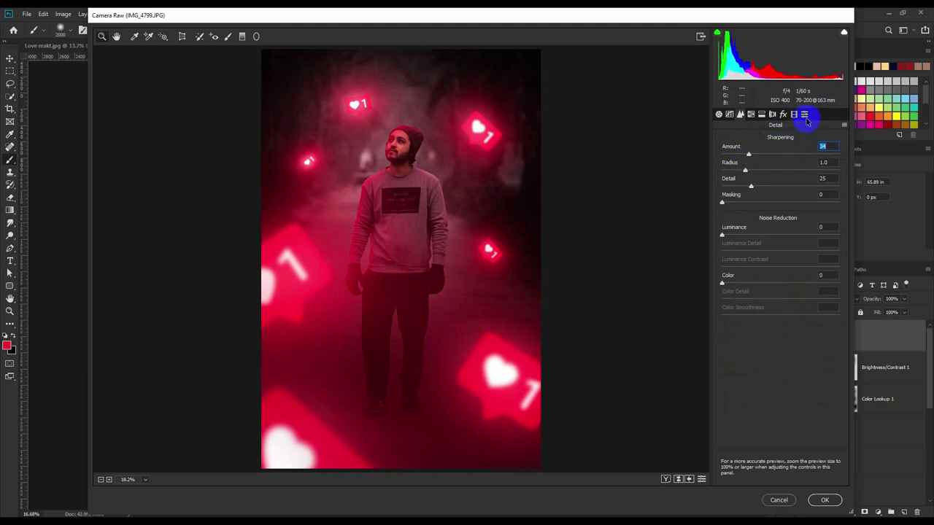
click(783, 114)
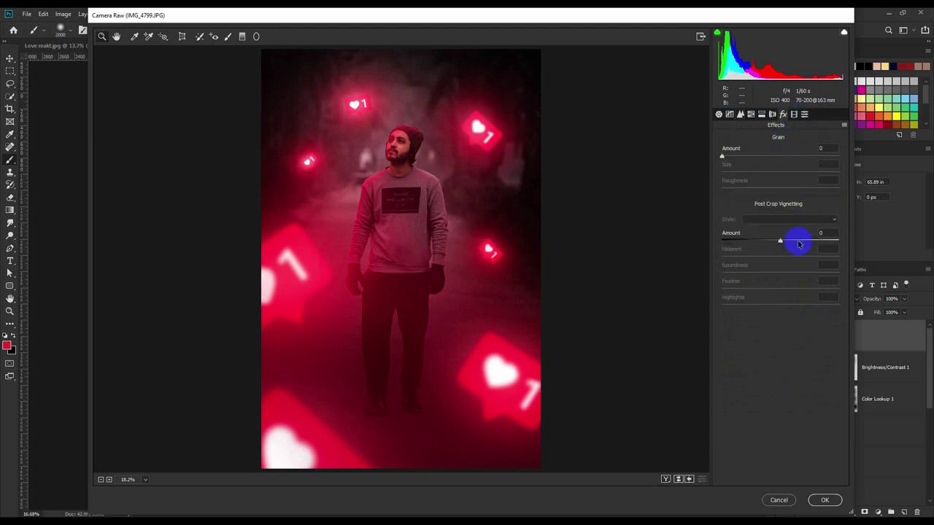
mouse_move(781, 242)
mouse_down()
mouse_move(766, 240)
mouse_move(786, 243)
mouse_move(777, 240)
mouse_up()
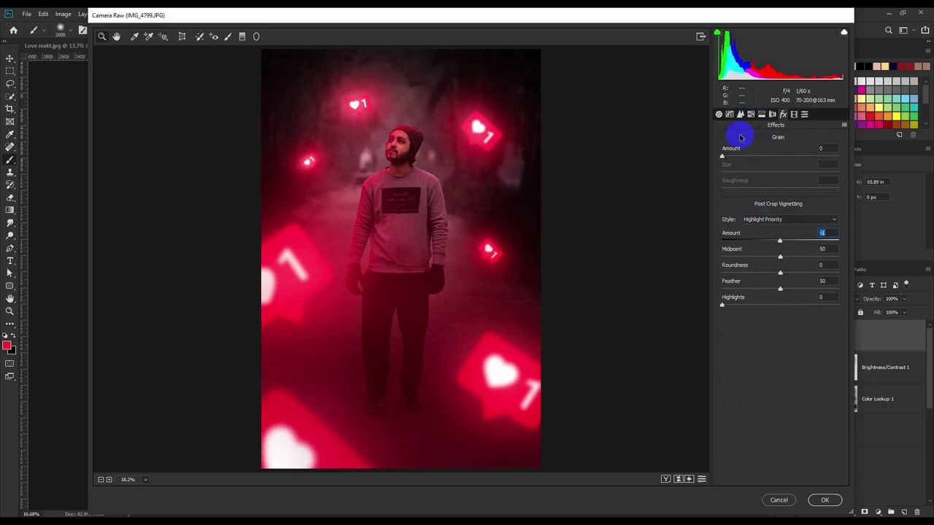
- Apply the Camera Raw edits to Layer 3 and return to the Move tool
click(824, 500)
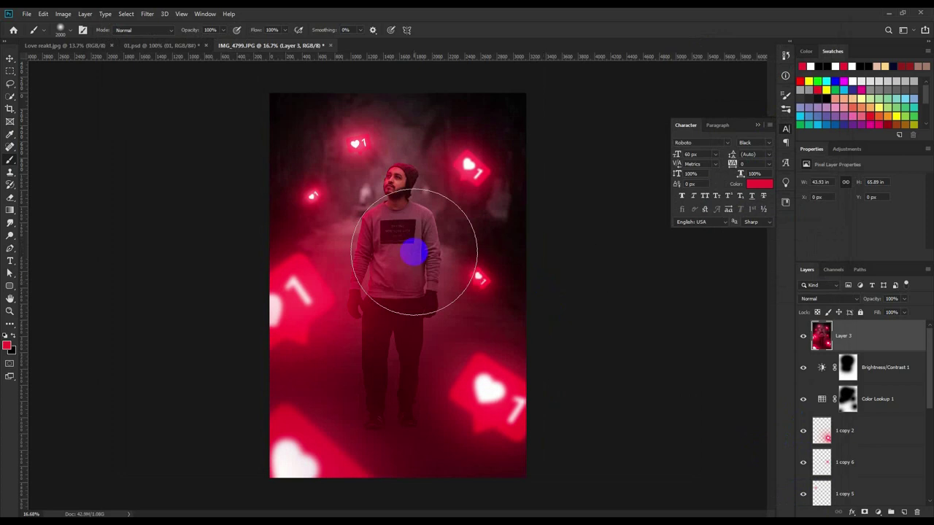
click(9, 61)
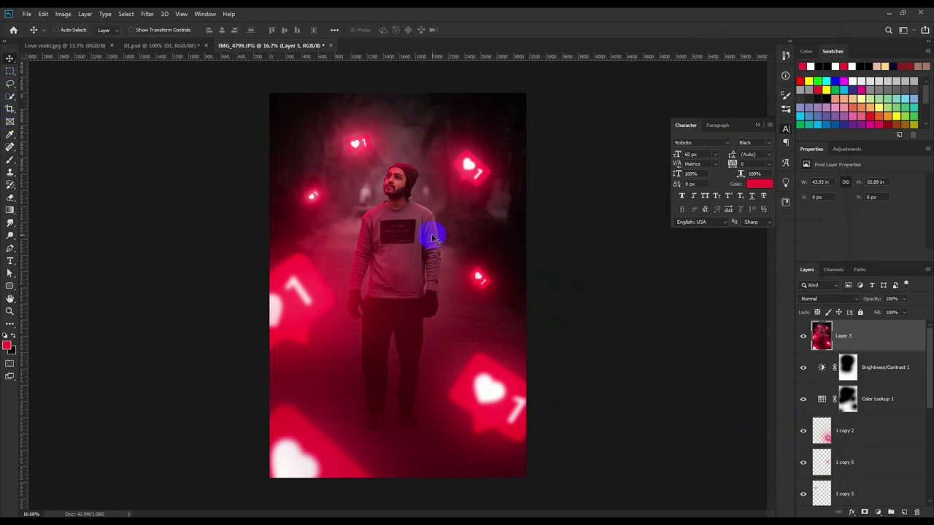